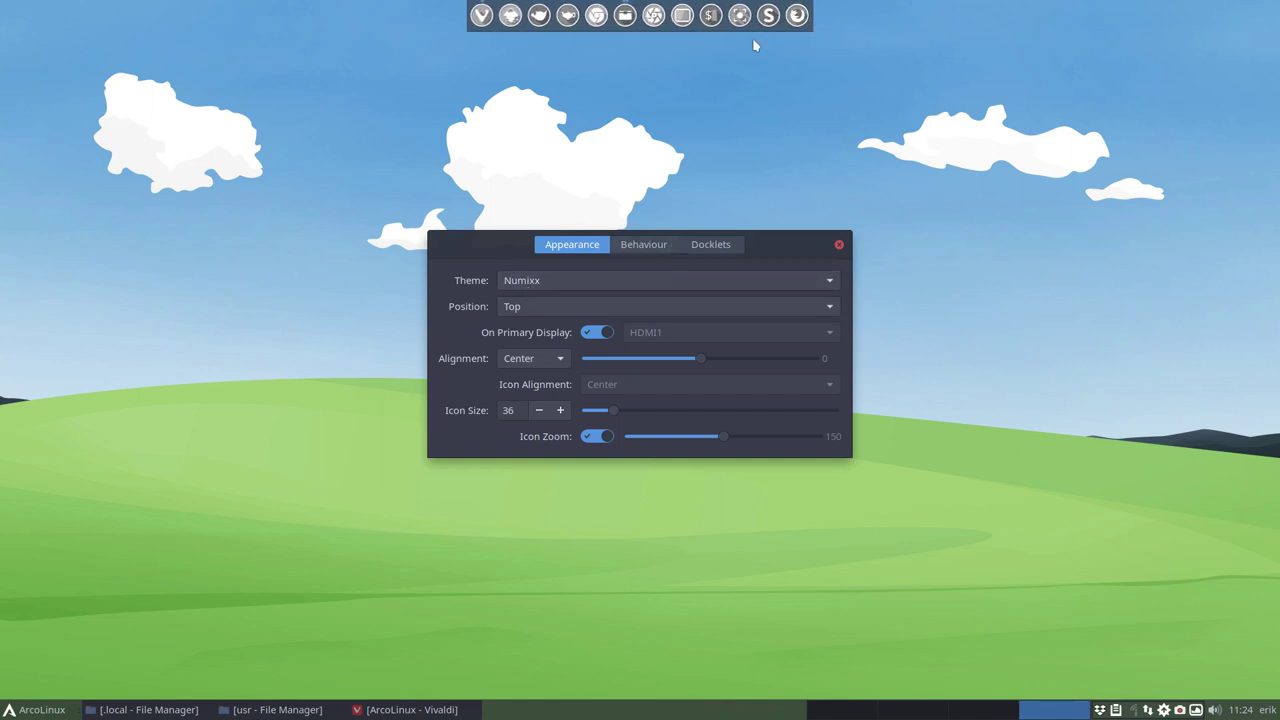
Step: Close the dock preferences and open the /usr/share/plank/themes folder in the file manager
left_click(839, 245)
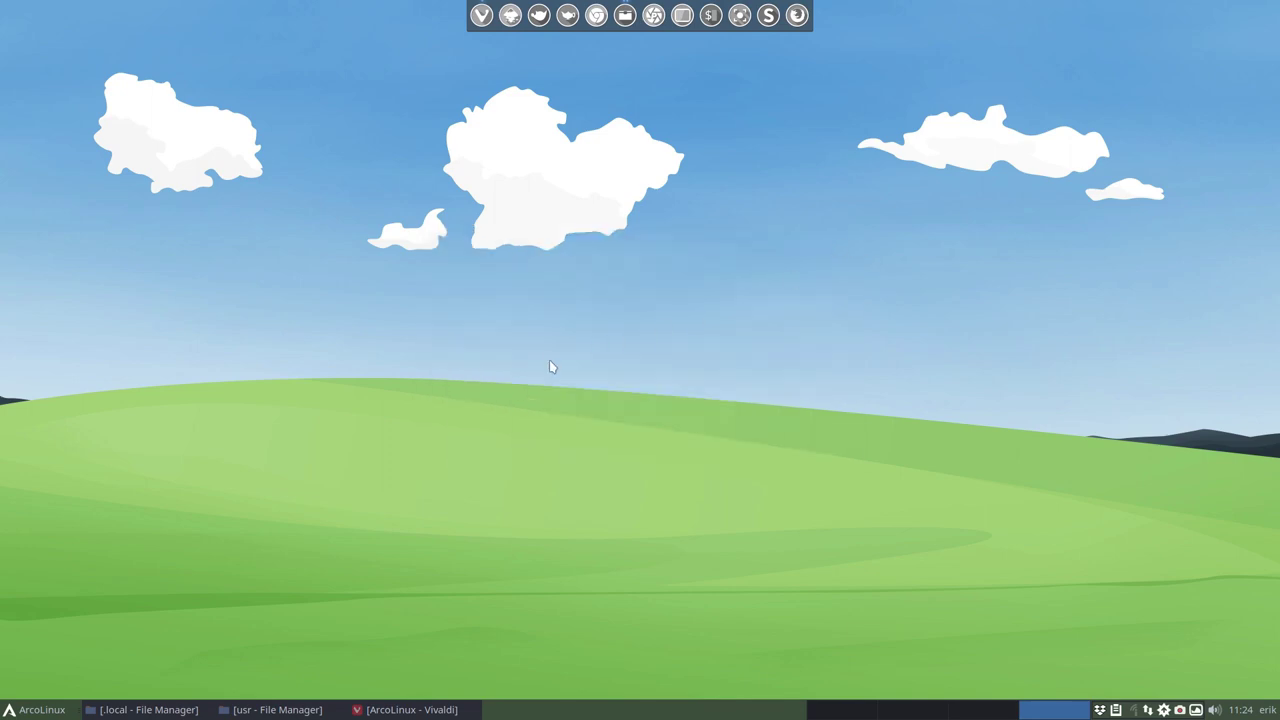
left_click(290, 709)
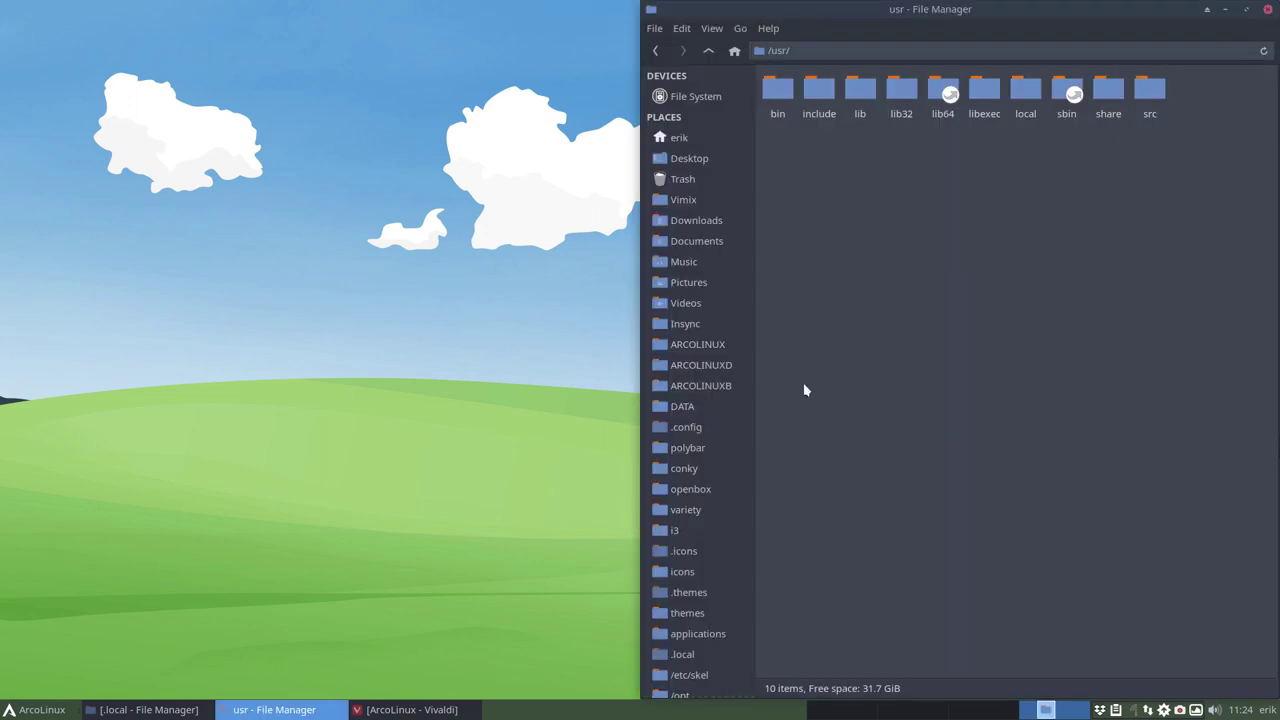
double_click(1110, 92)
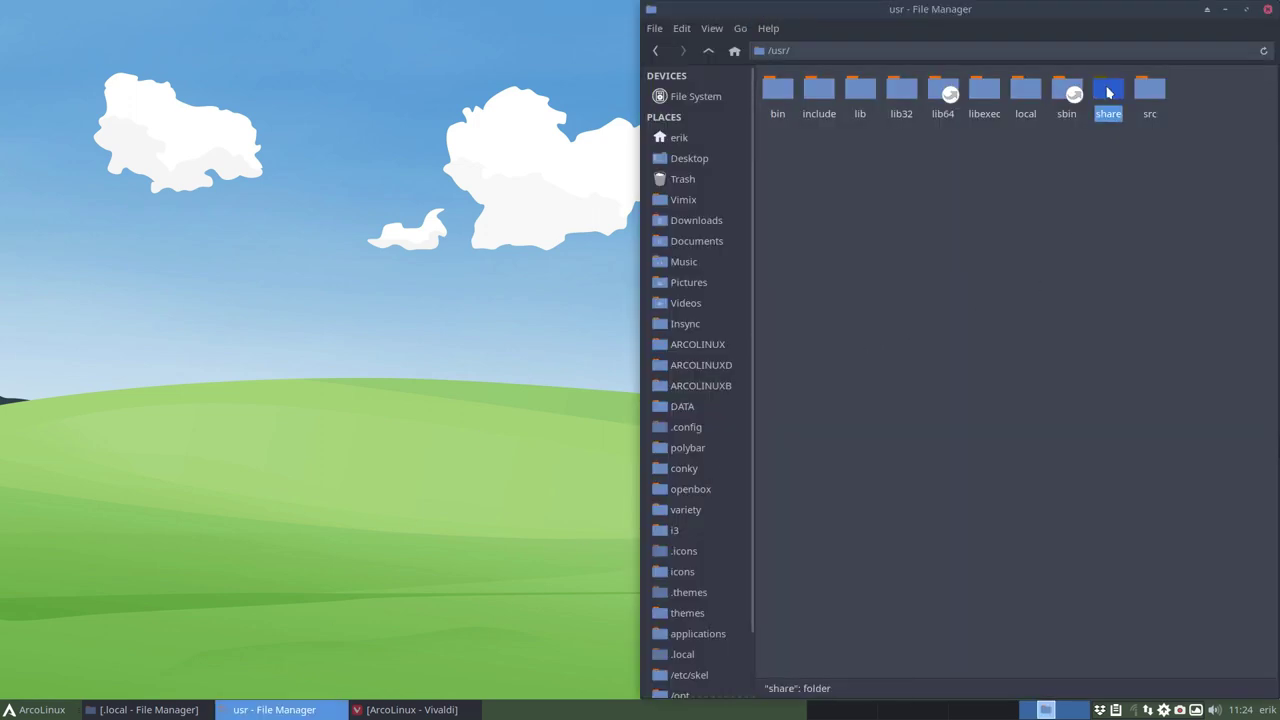
scroll(995, 200, "down", 15)
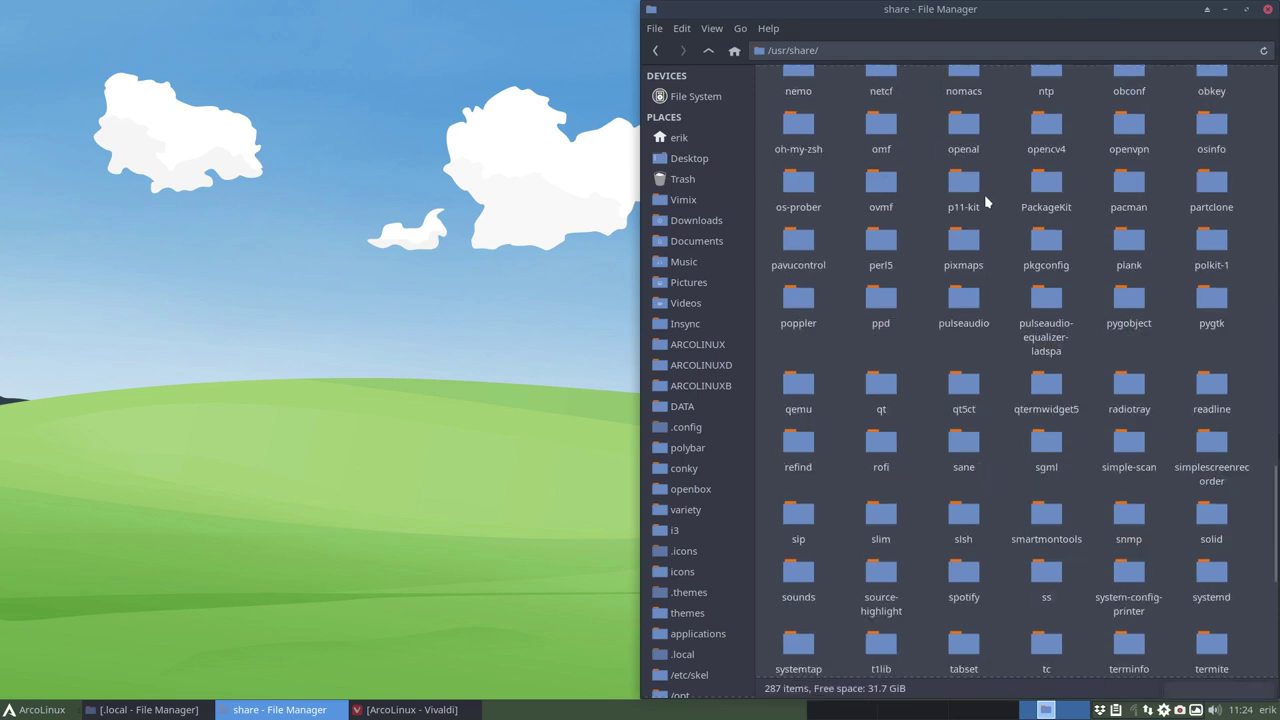
left_click(978, 452)
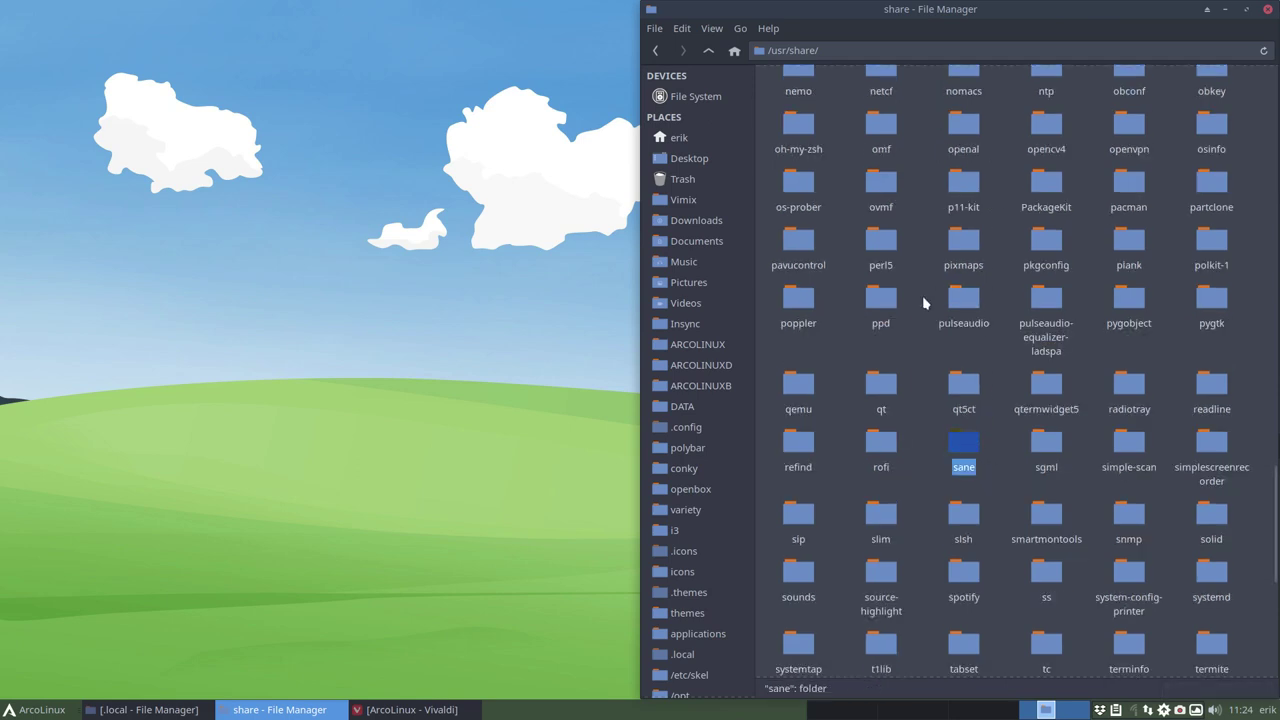
left_click(1135, 248)
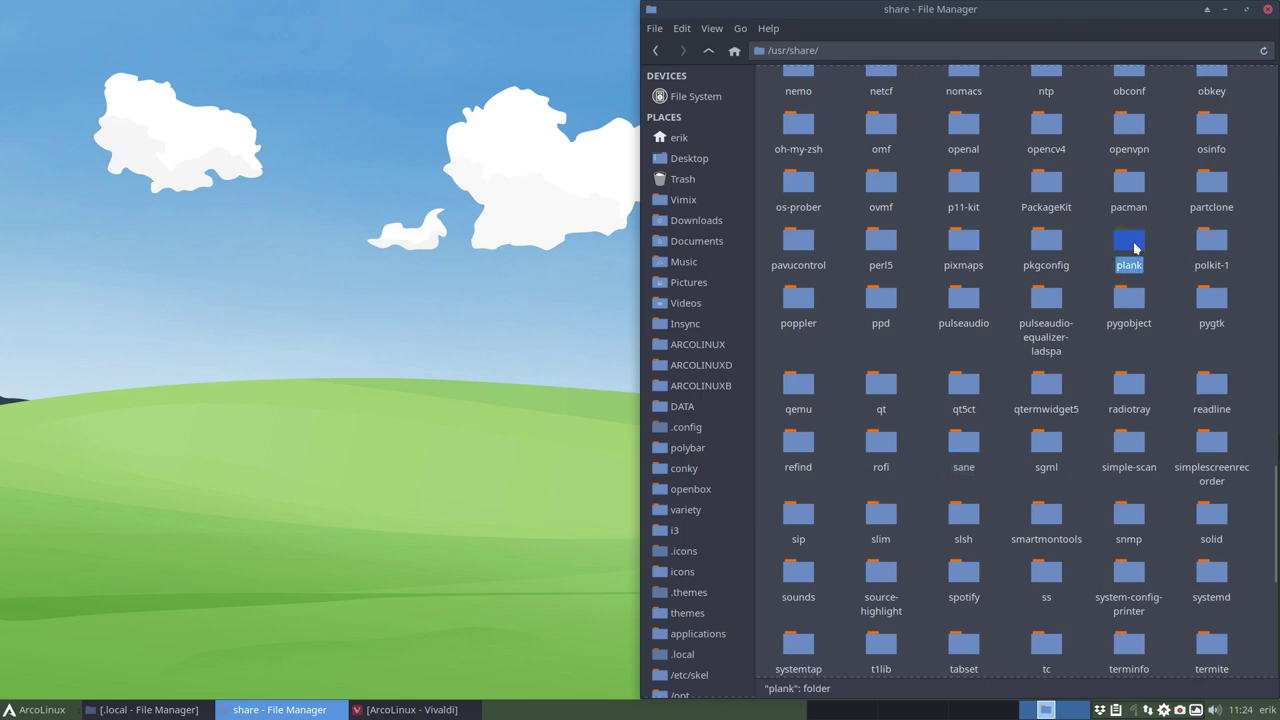
double_click(1135, 248)
double_click(776, 88)
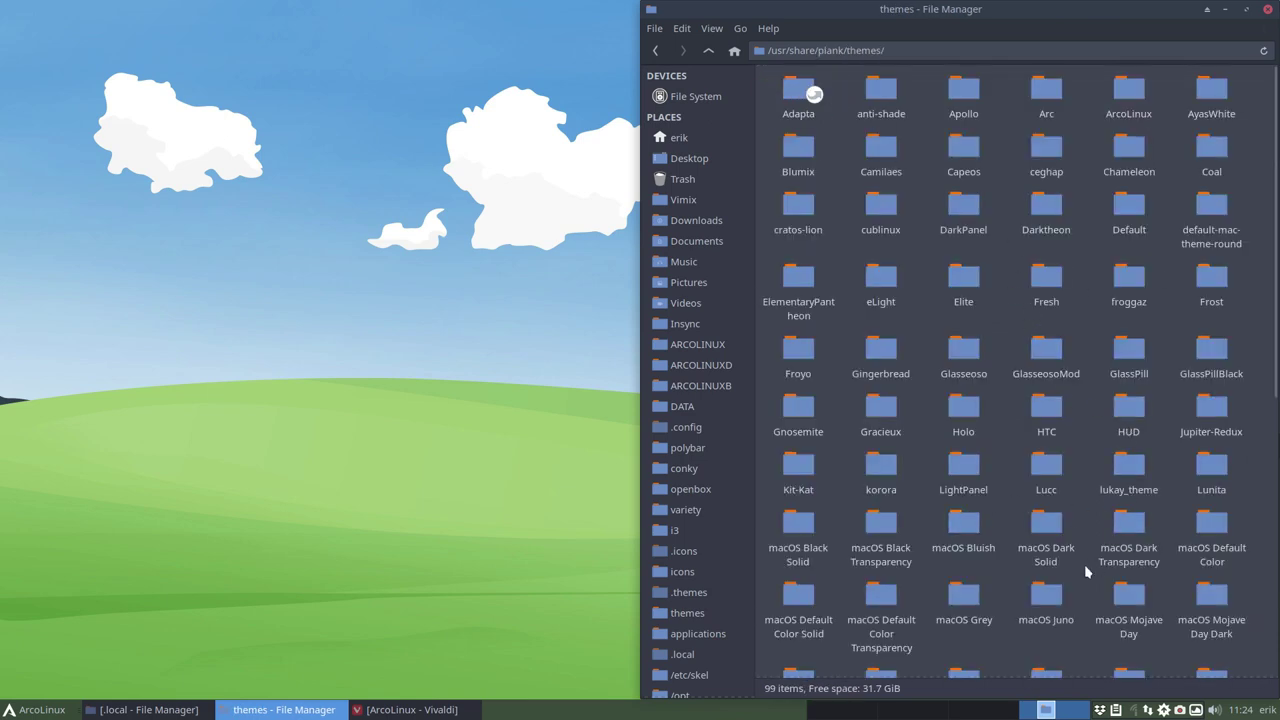
Step: Locate the Numixx folder among the system-wide Plank themes and look through the neighbouring themes
scroll(1040, 540, "down", 3)
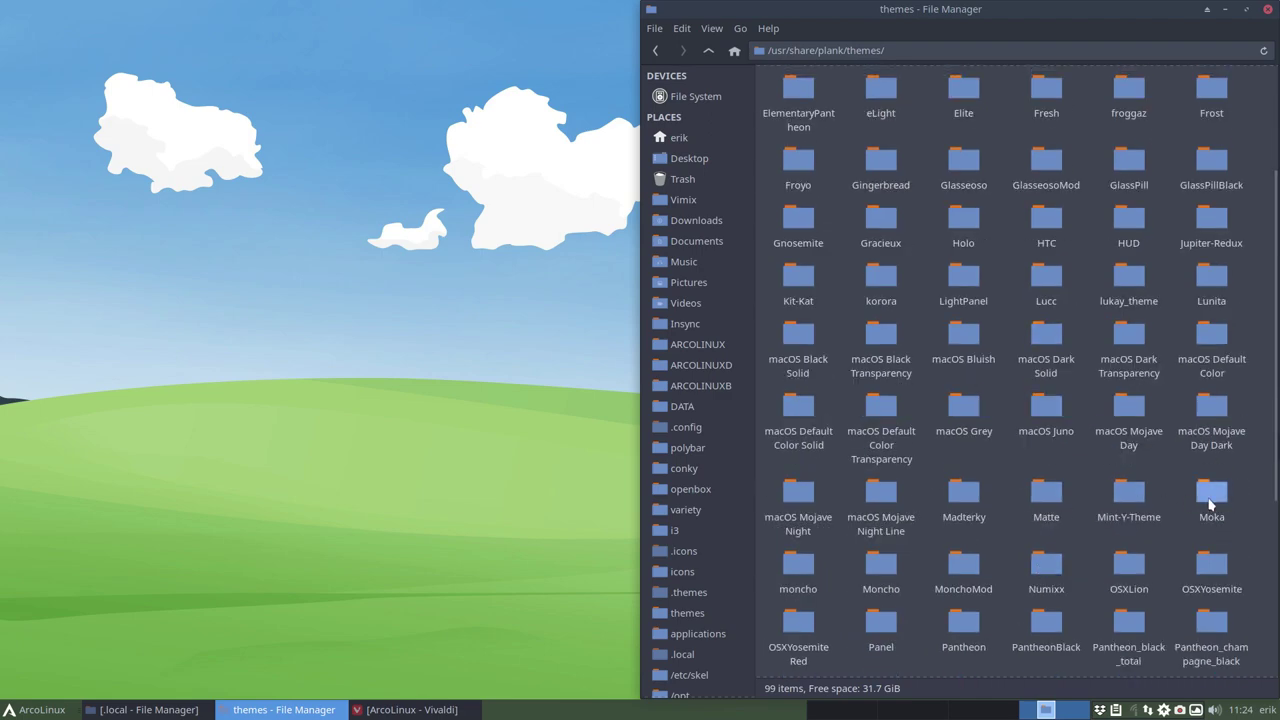
left_click(1055, 568)
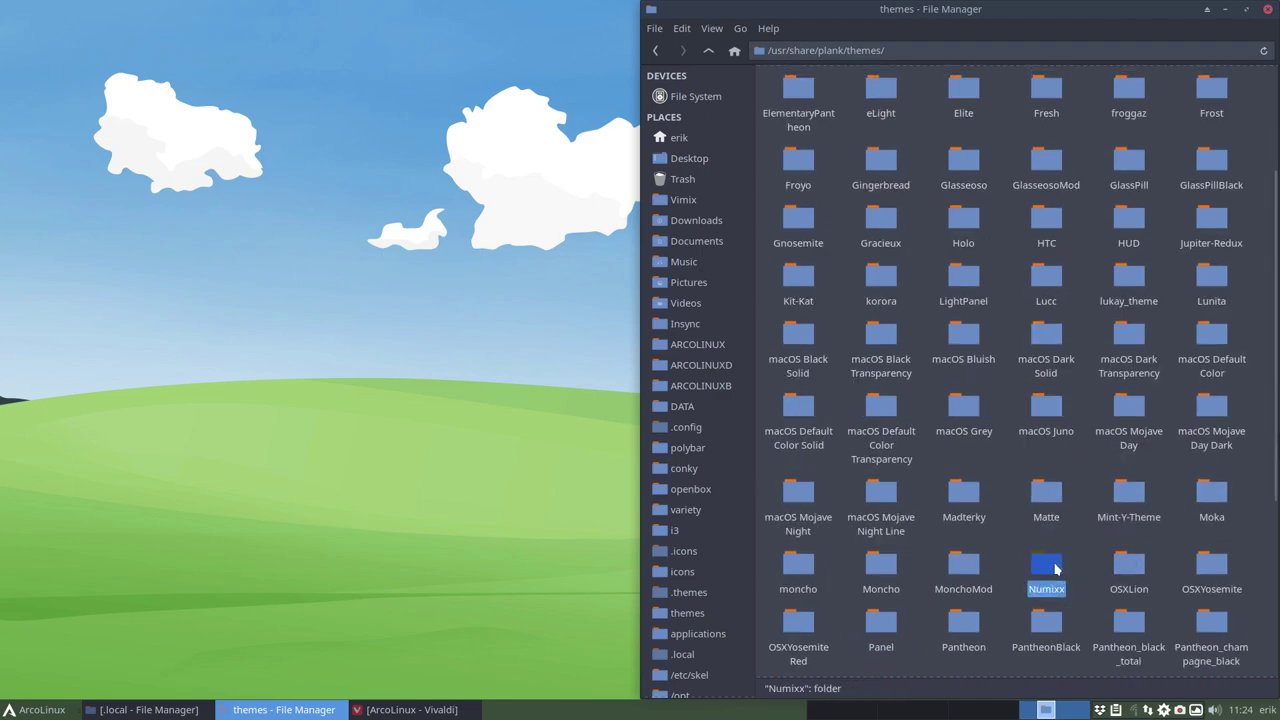
scroll(1055, 568, "down", 3)
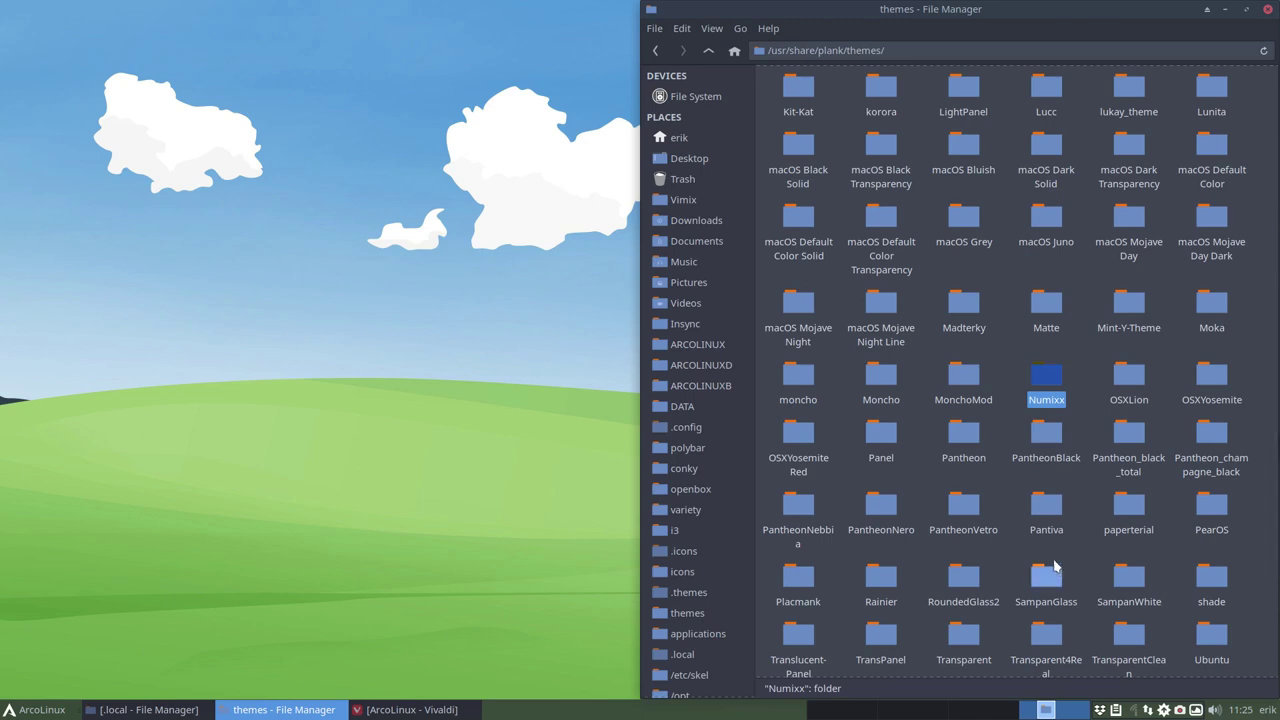
Step: Copy the OSXLion theme folder from the system-wide Plank themes
left_click(1131, 386)
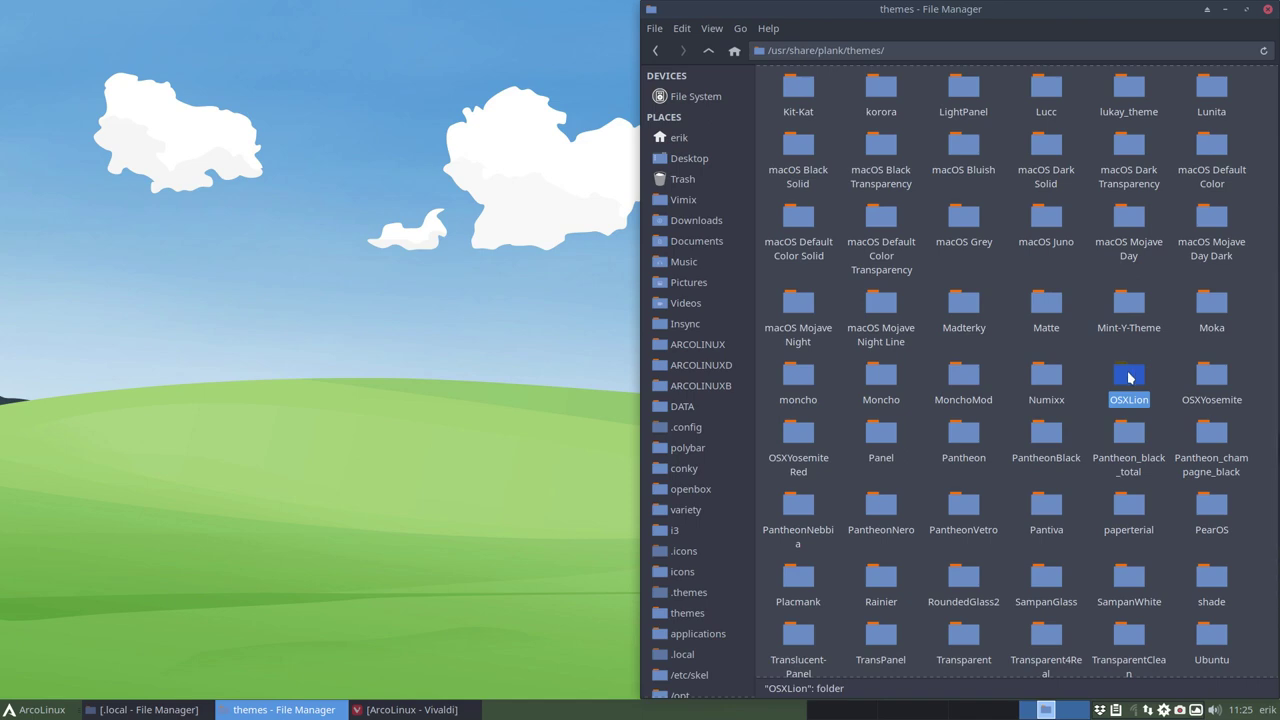
left_click(1133, 380, "ctrl")
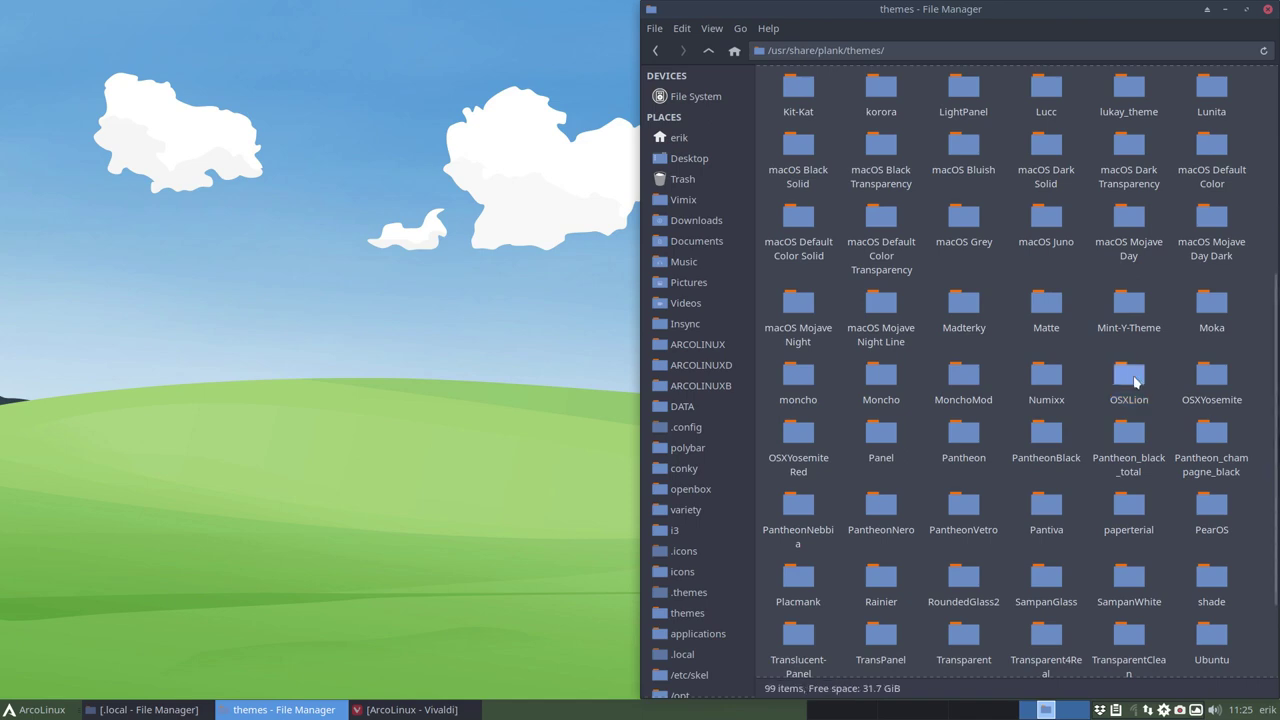
left_click(1133, 380)
right_click(1133, 380)
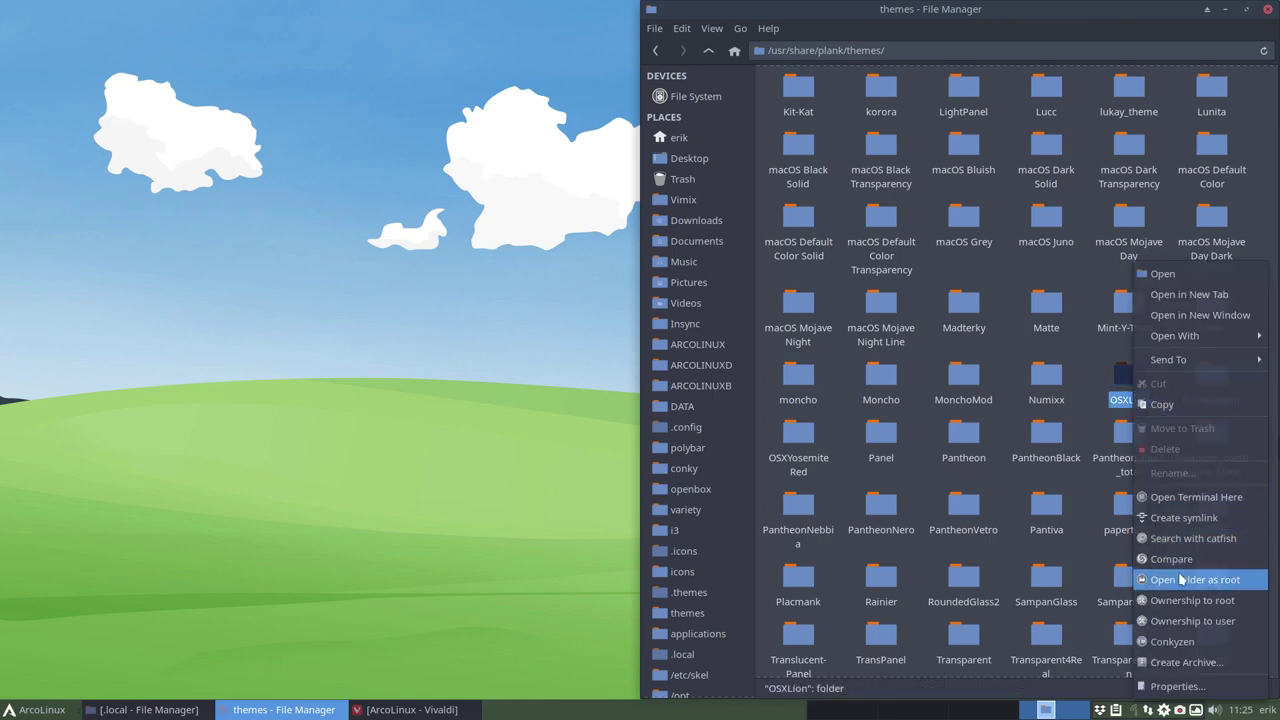
left_click(1128, 393)
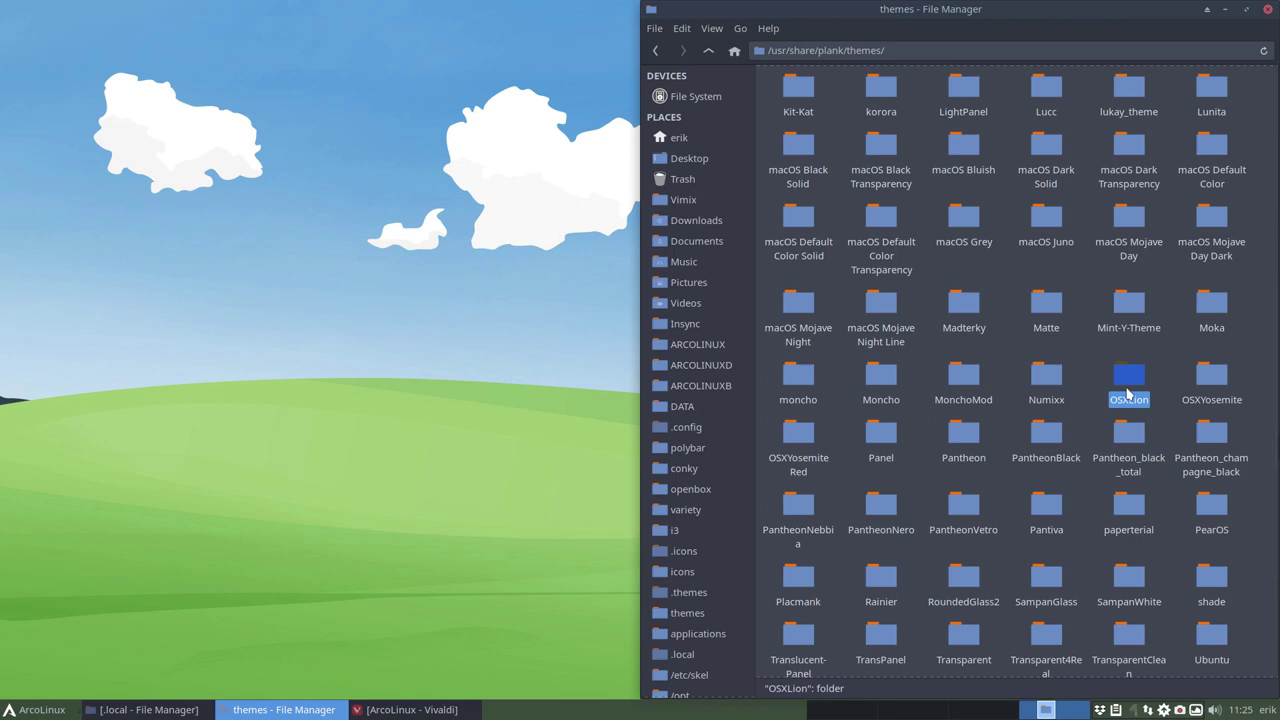
left_click(1157, 378)
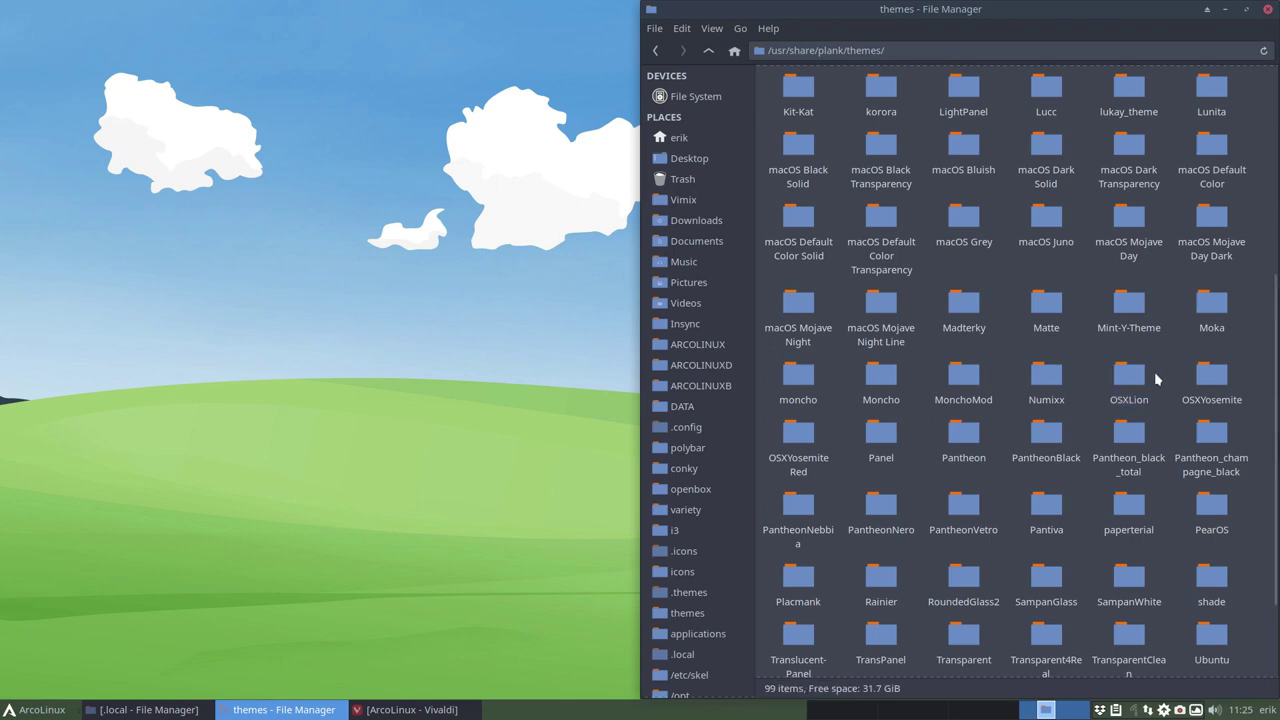
left_click(1135, 376)
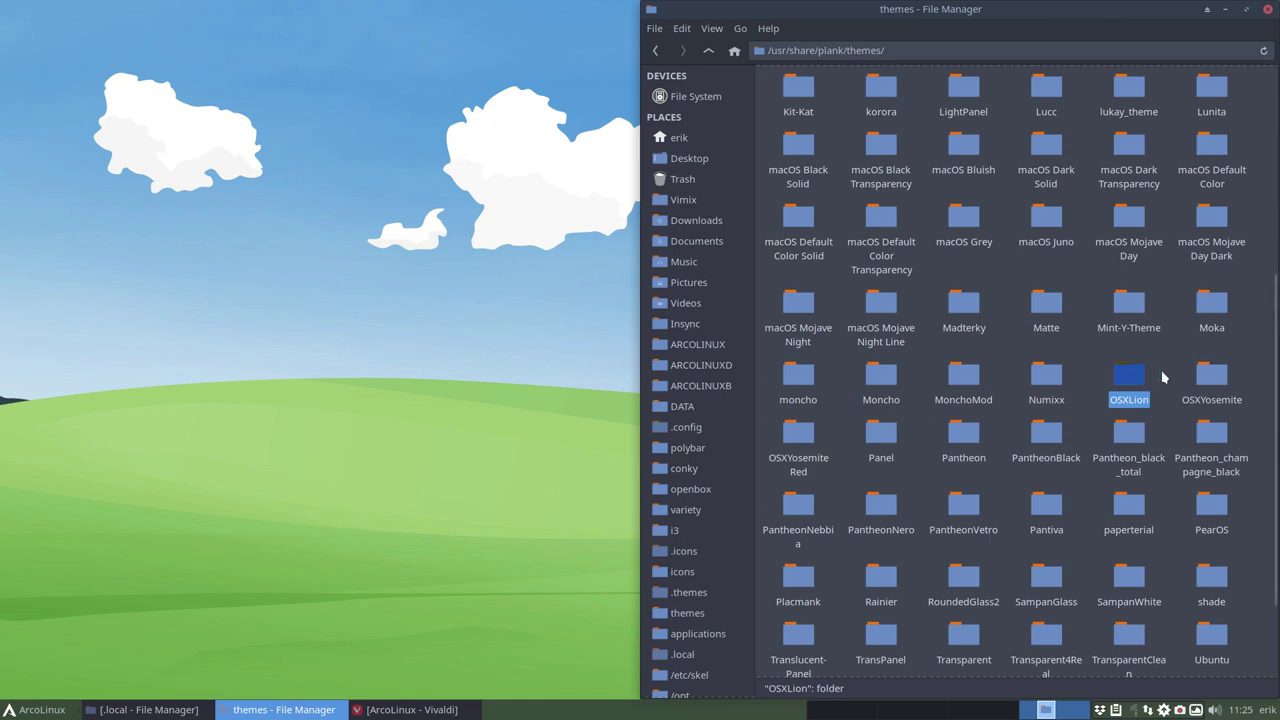
left_click(1163, 377)
left_click(1137, 383)
Step: Go back up to /usr and bring up the window showing the home .local folder beside it
left_click(655, 52)
left_click(655, 52)
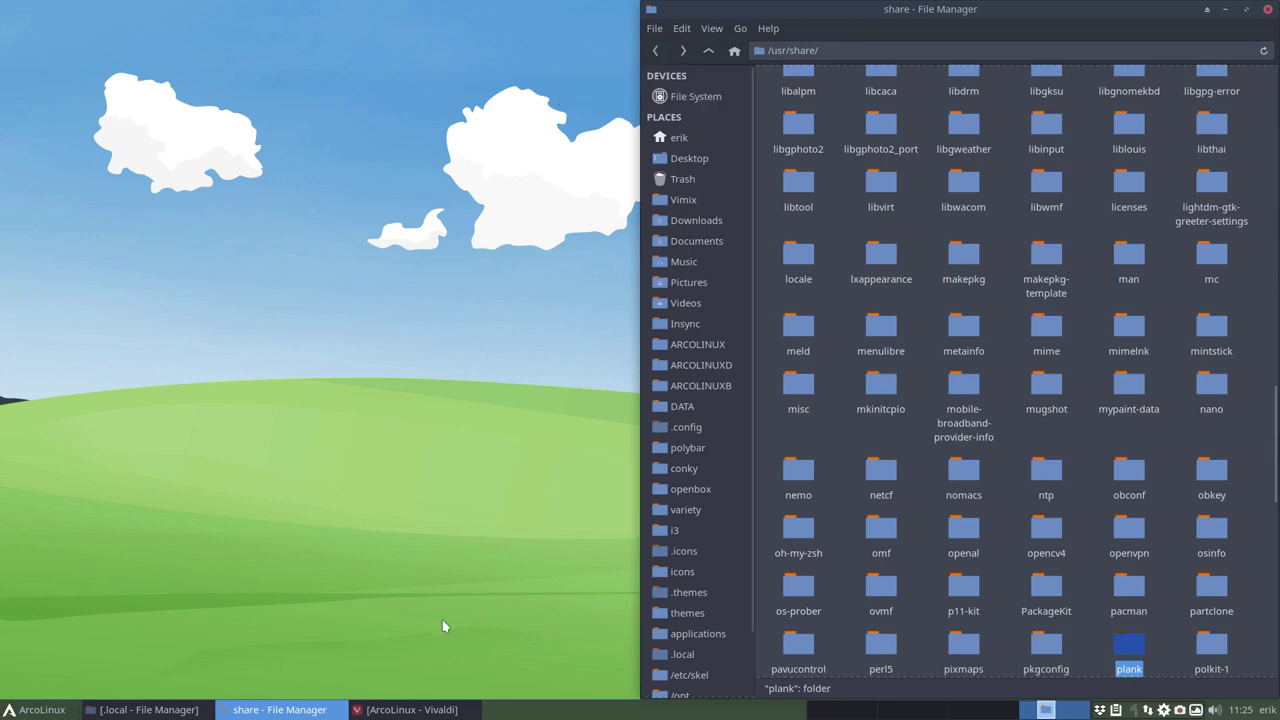
left_click(163, 708)
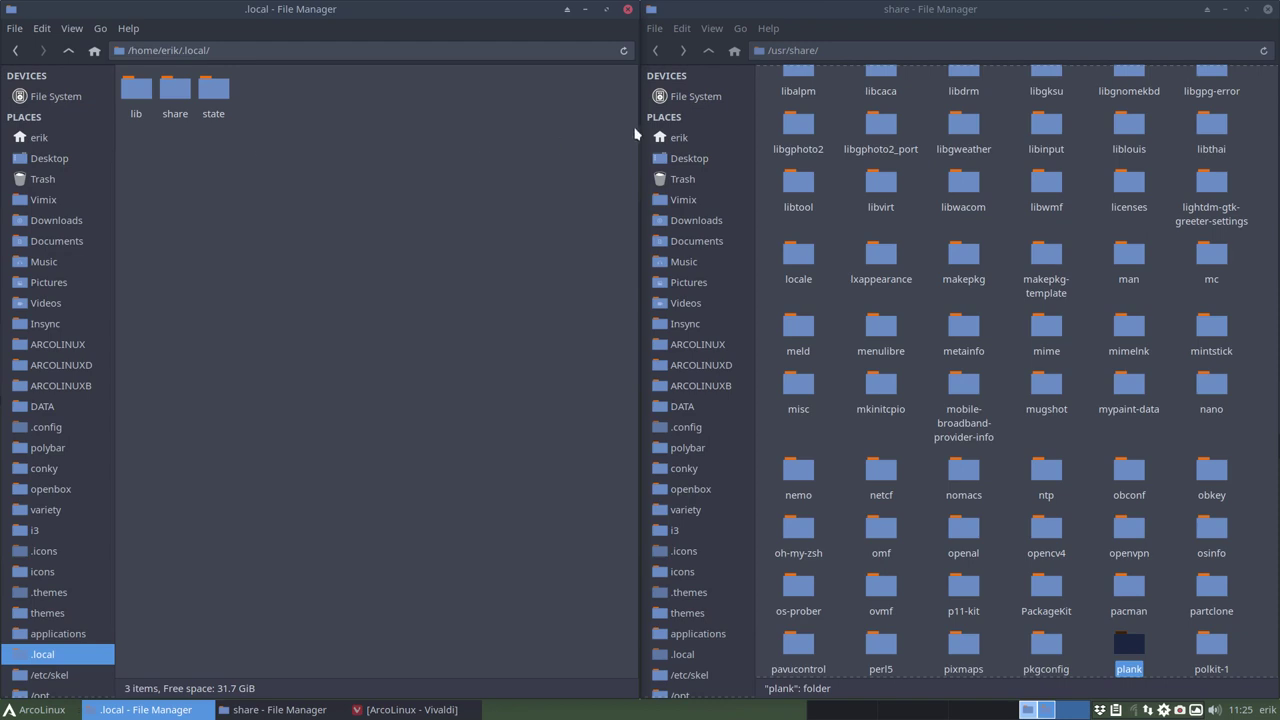
left_click(708, 51)
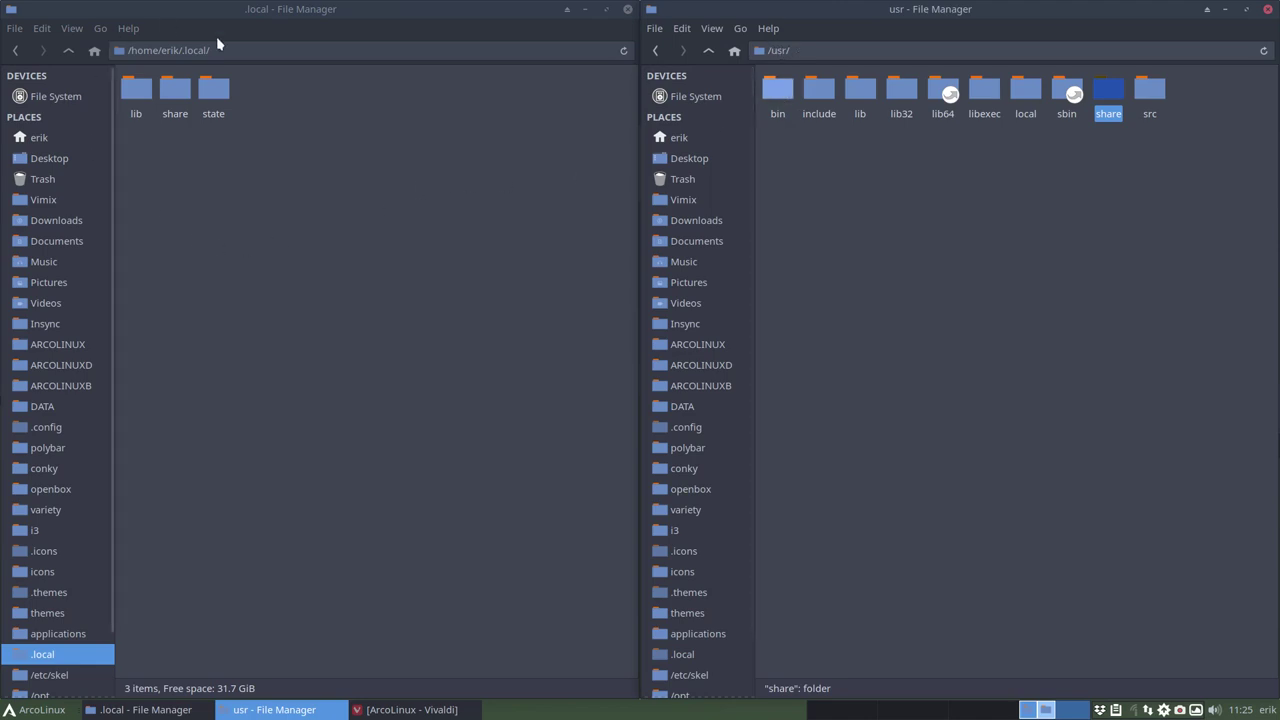
Step: Compare the lib and share folders in the home .local folder with their counterparts in /usr
left_click(136, 90)
left_click(860, 90)
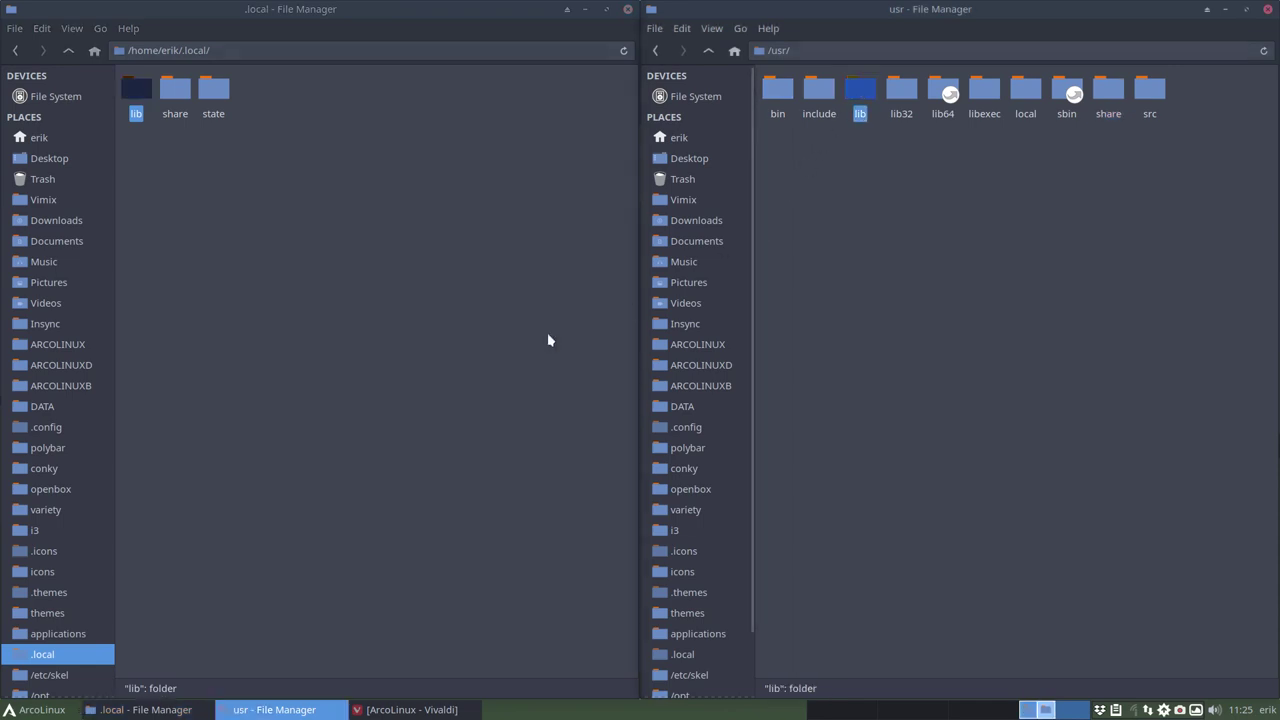
left_click(175, 90)
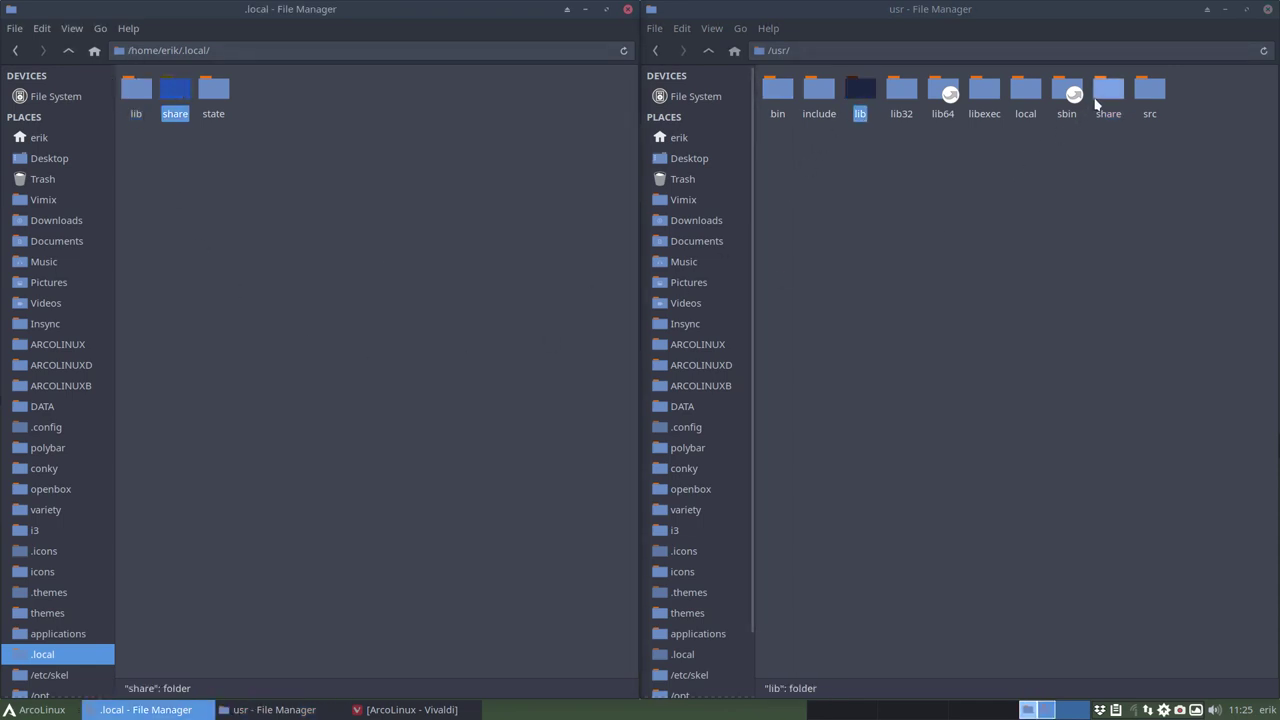
left_click(1108, 90)
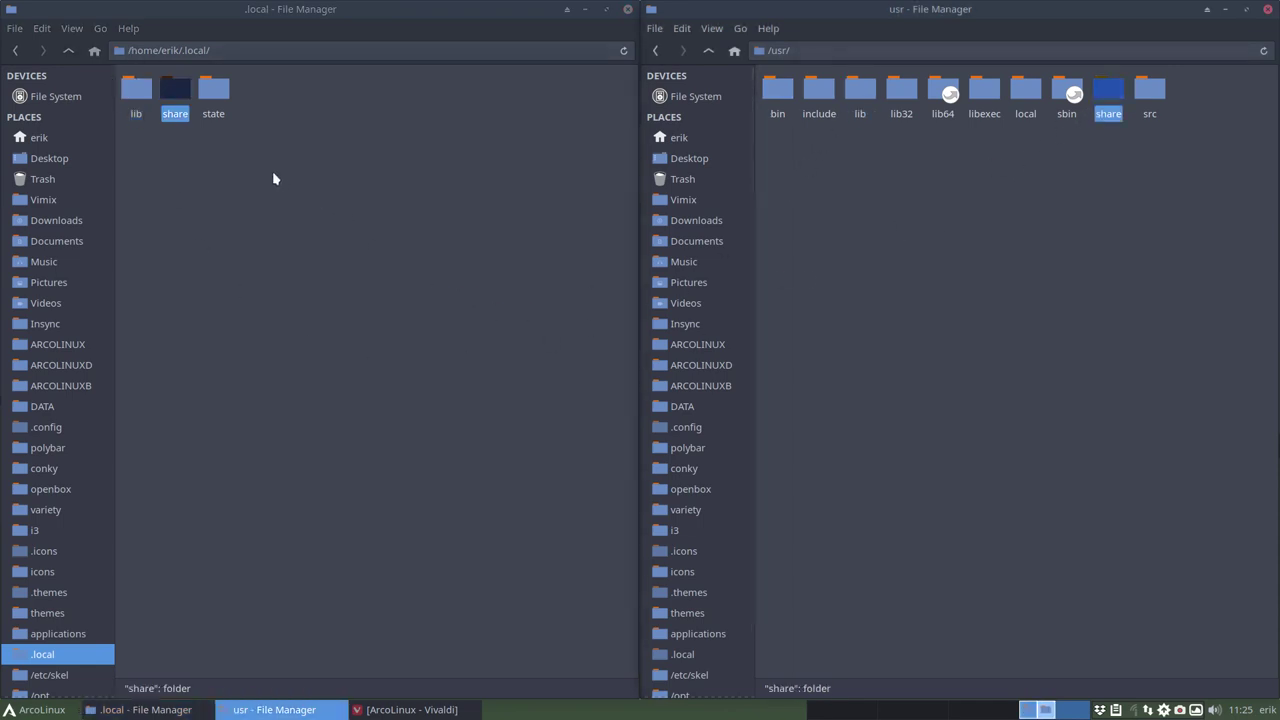
Step: Open .local/share in one file manager window and /usr/share/plank in the other
double_click(1105, 95)
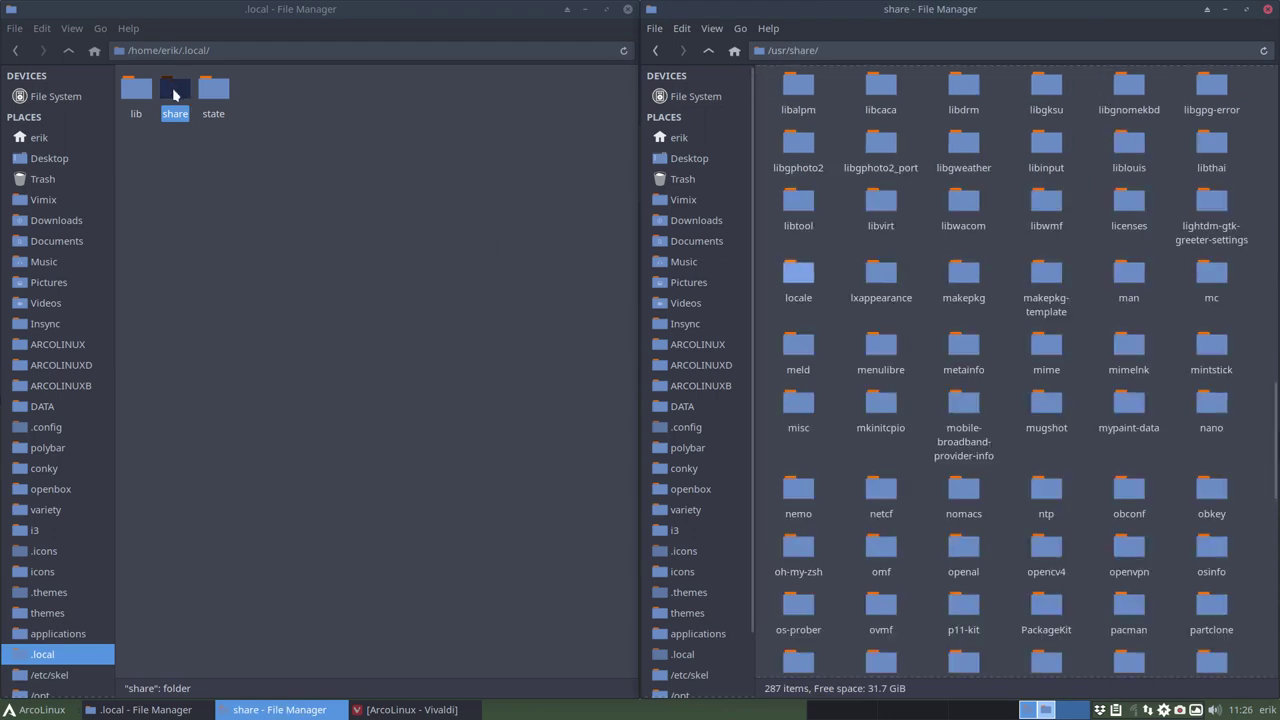
double_click(174, 94)
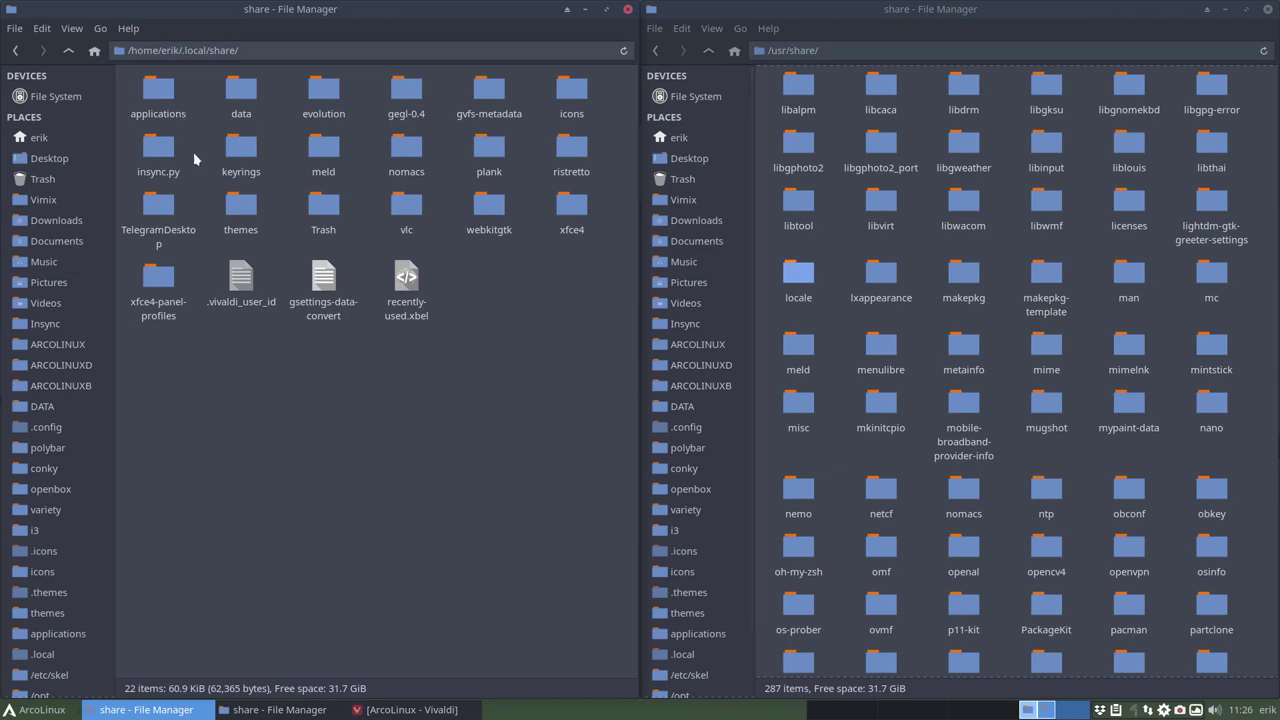
left_click(497, 148)
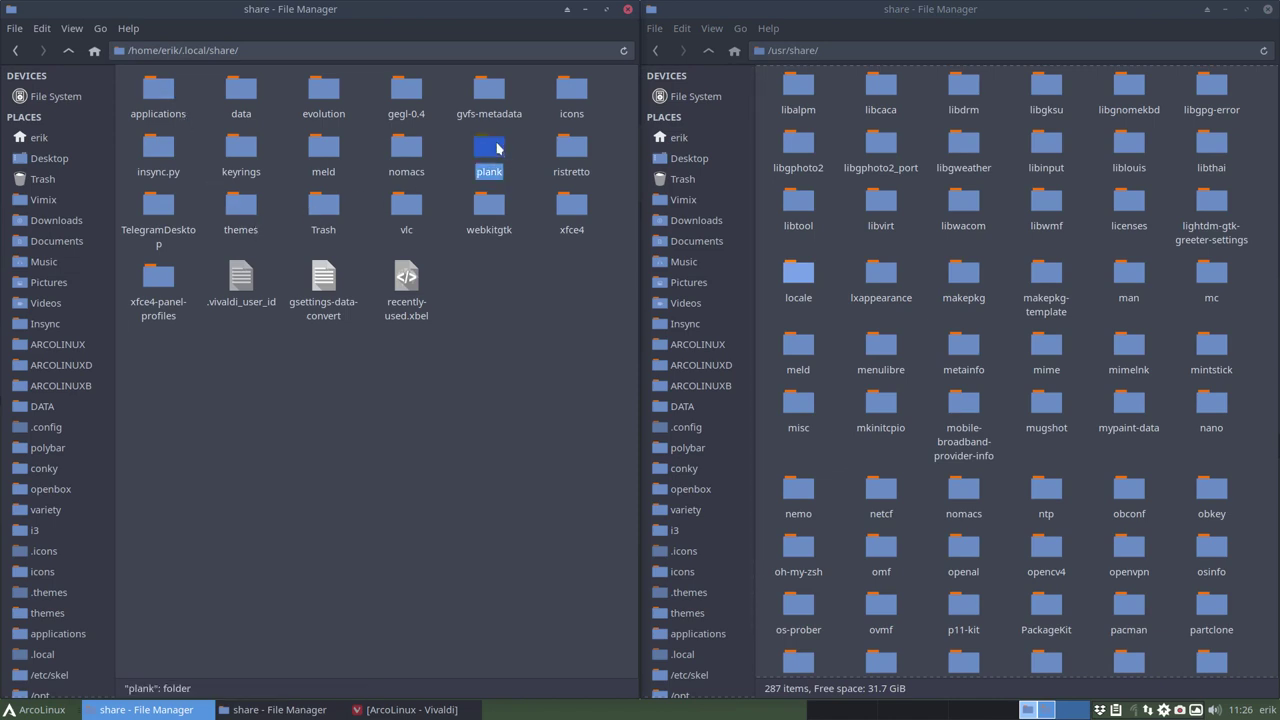
left_click(1094, 466)
type("pl")
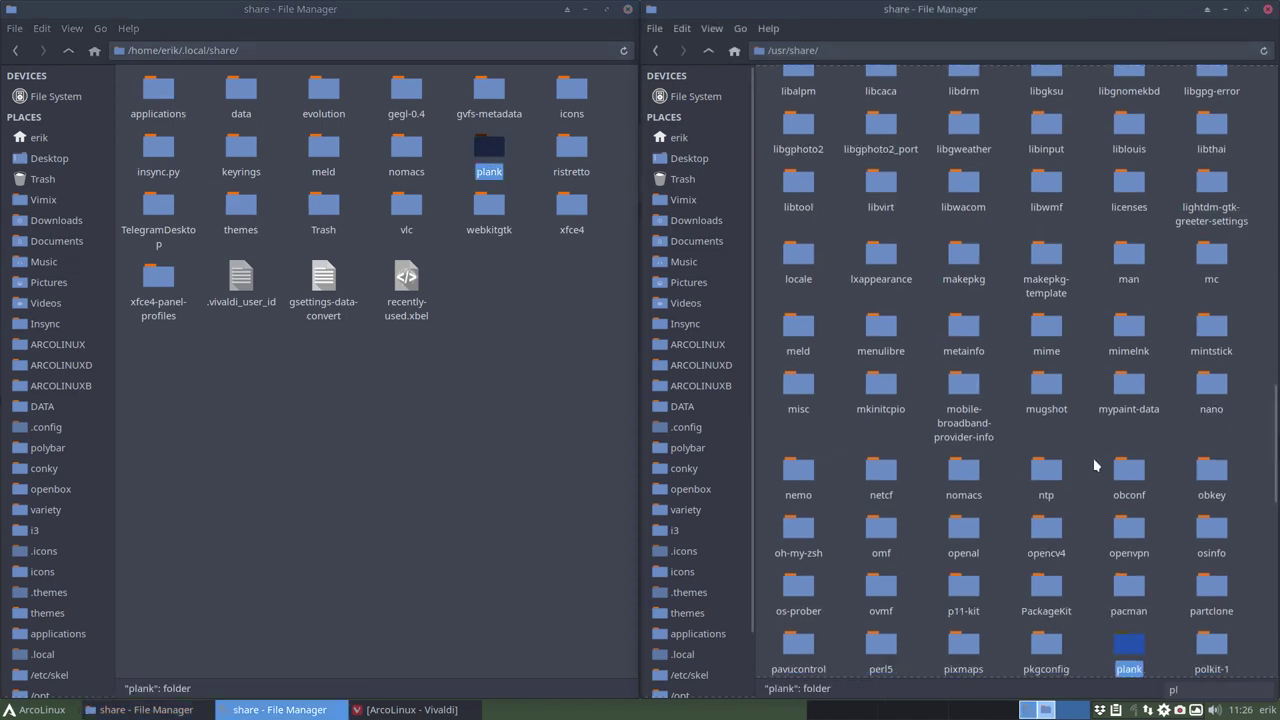
double_click(1140, 650)
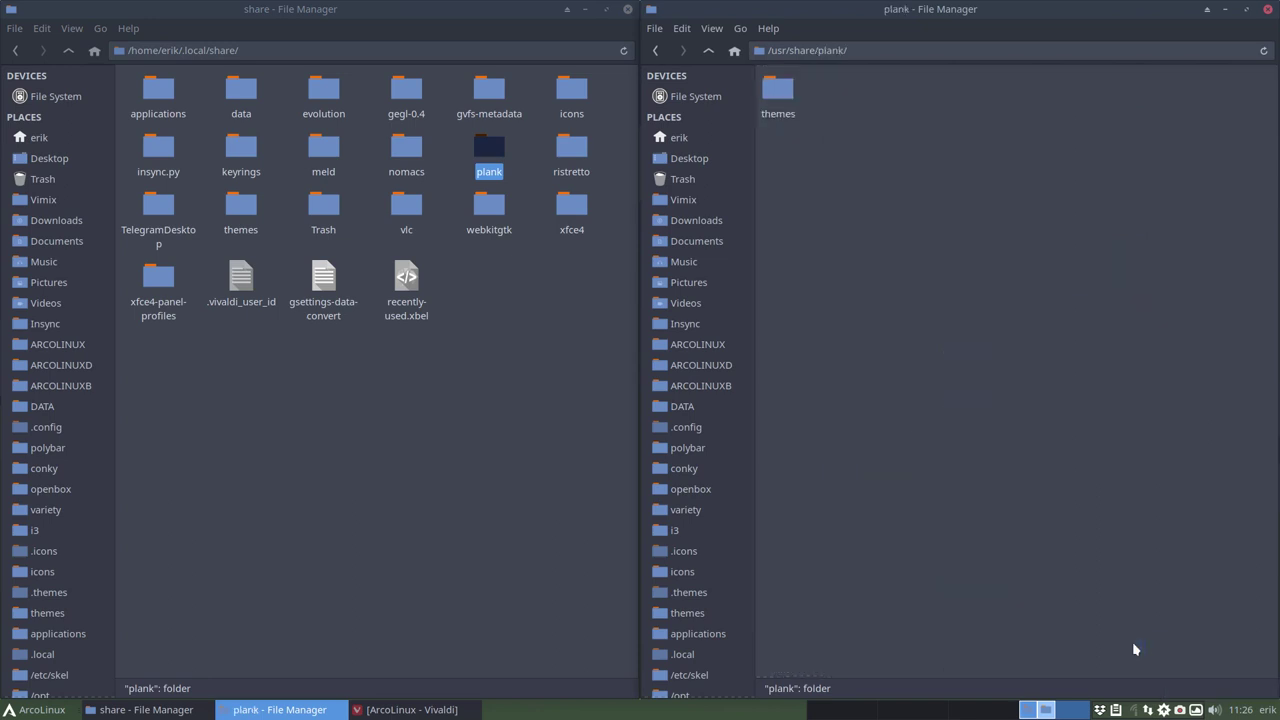
Step: Paste the copied OSXLion folder into the home folder's .local/share/plank/themes
double_click(489, 148)
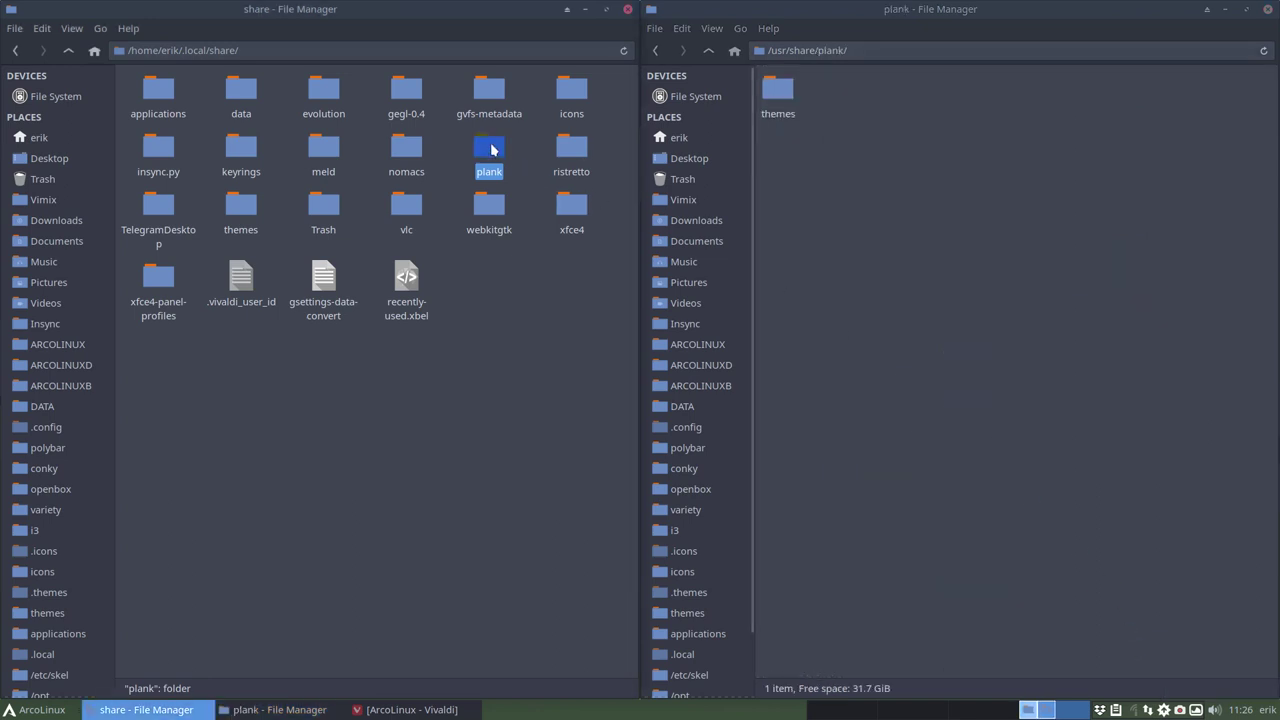
double_click(139, 92)
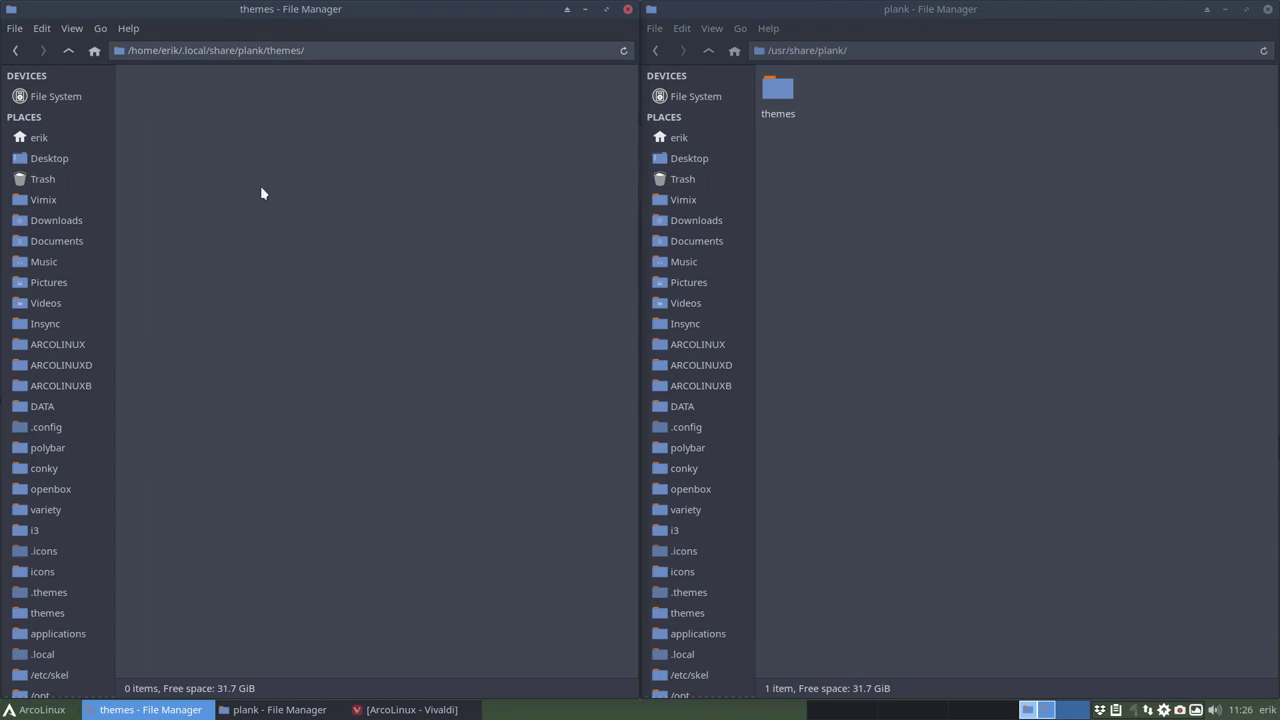
key("ctrl+v")
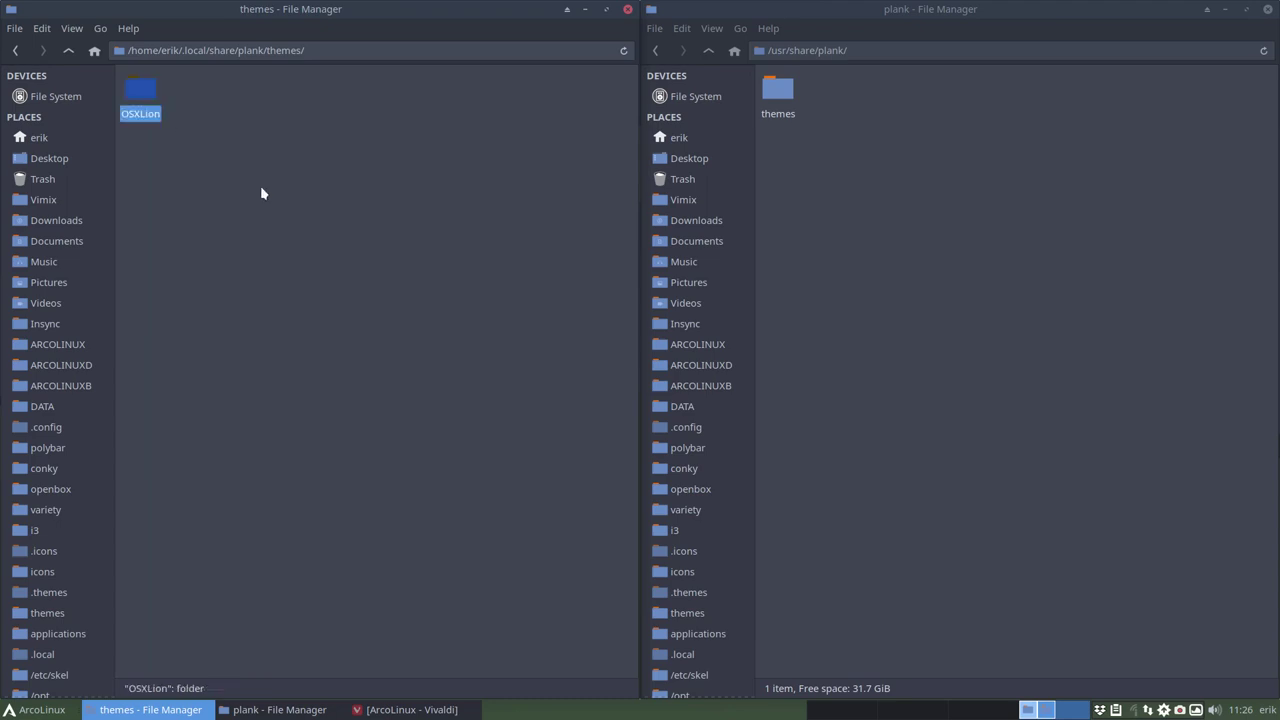
Step: Open /usr/share/plank/themes to compare it with the personal themes folder, and select the personal OSXLion copy
double_click(777, 88)
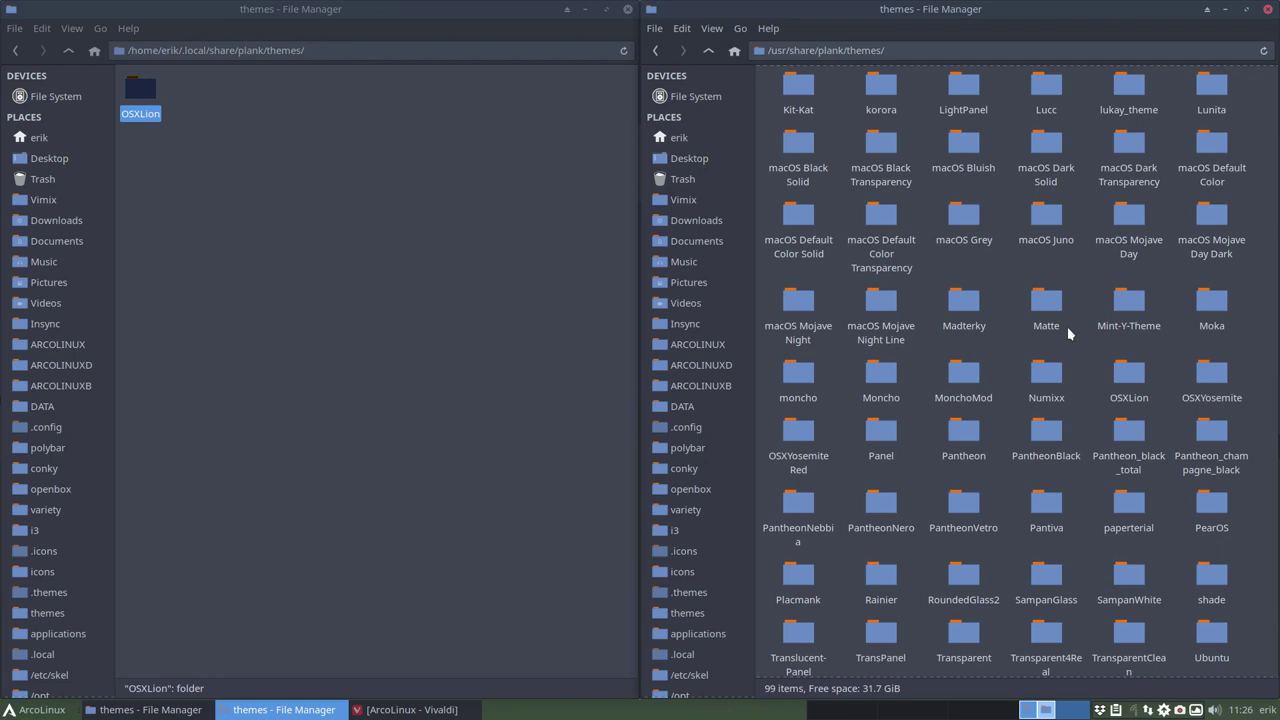
left_click(255, 233)
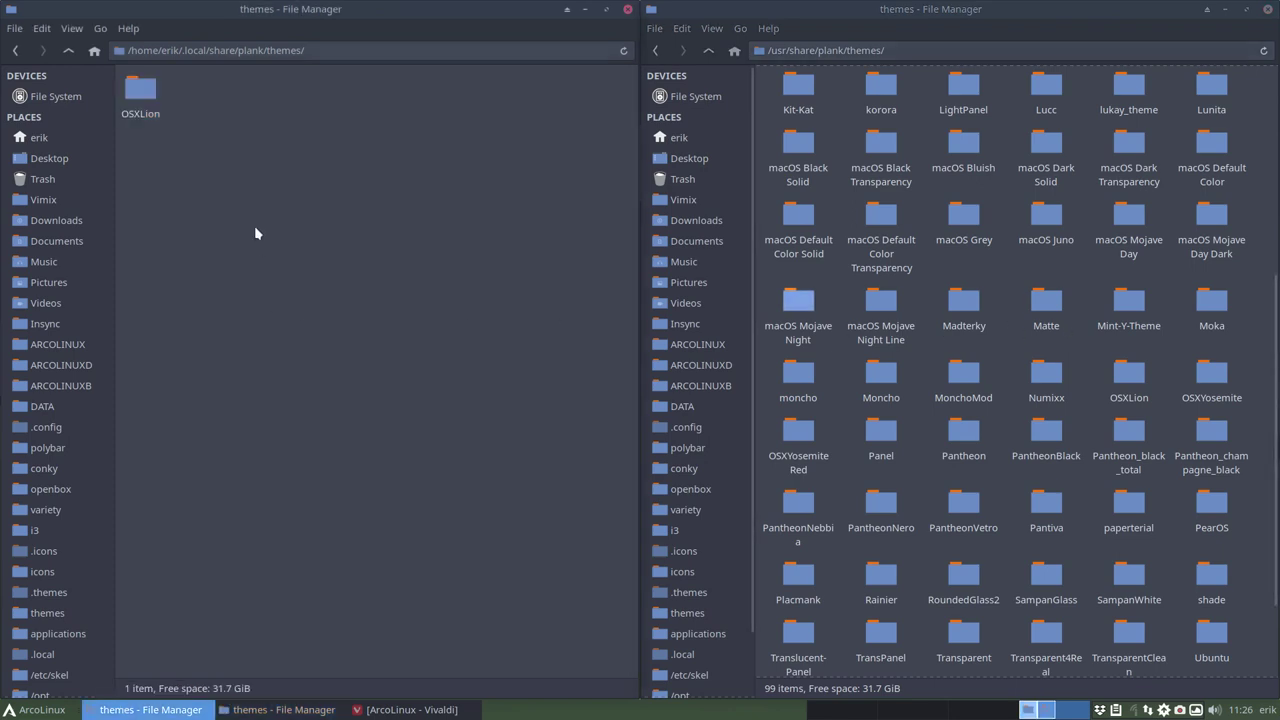
left_click(140, 92)
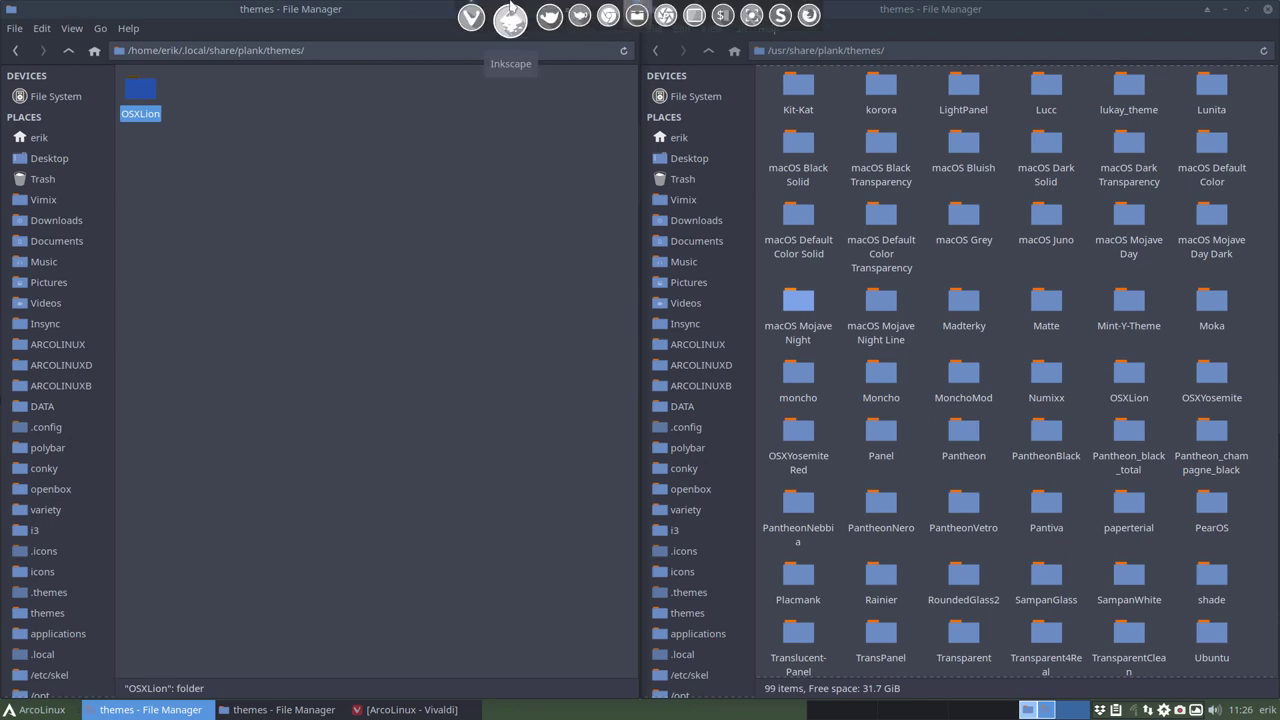
Step: Switch to the Vivaldi browser, search Google for "plank themes", and open the gnome-look.org Plank Themes result
left_click(481, 19)
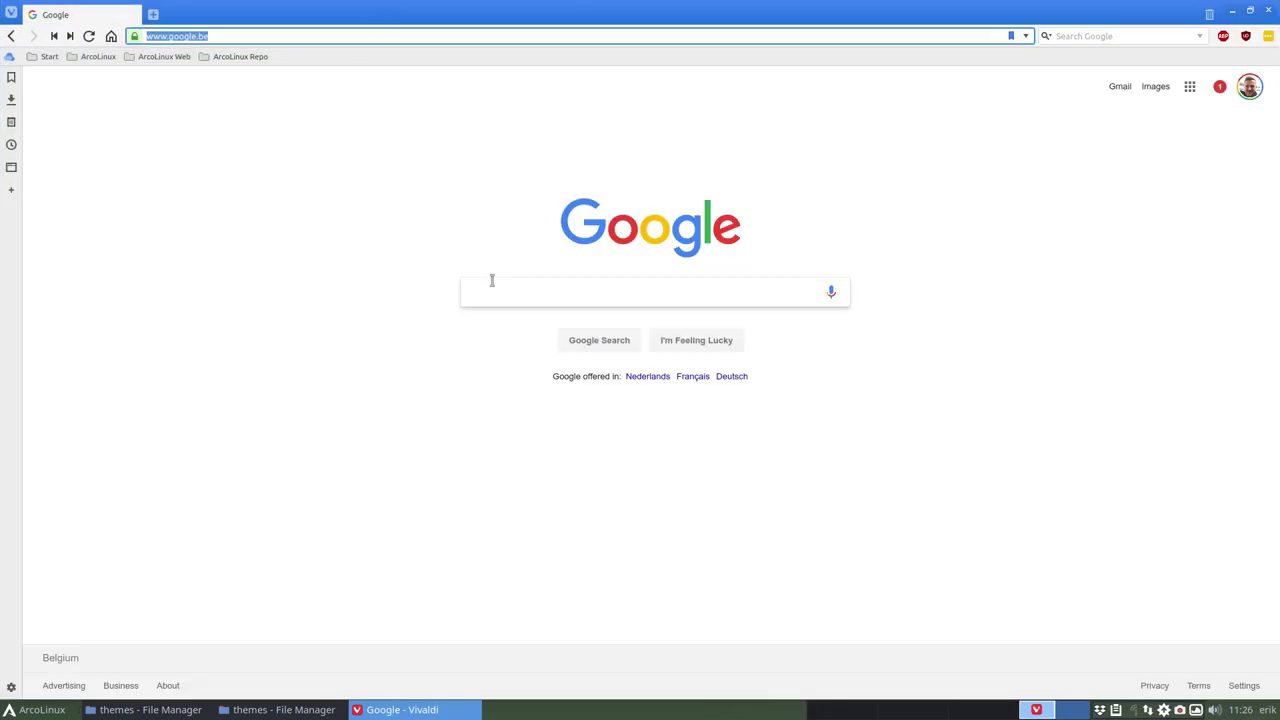
left_click(492, 283)
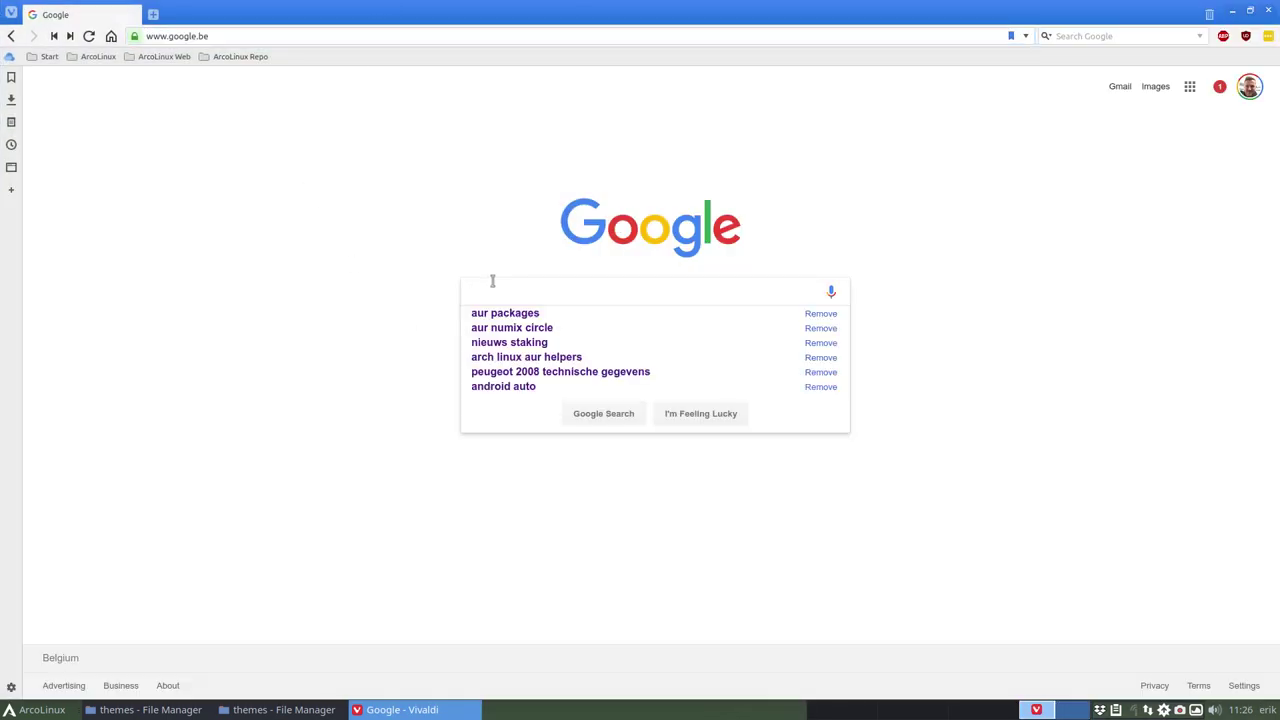
type("plank the")
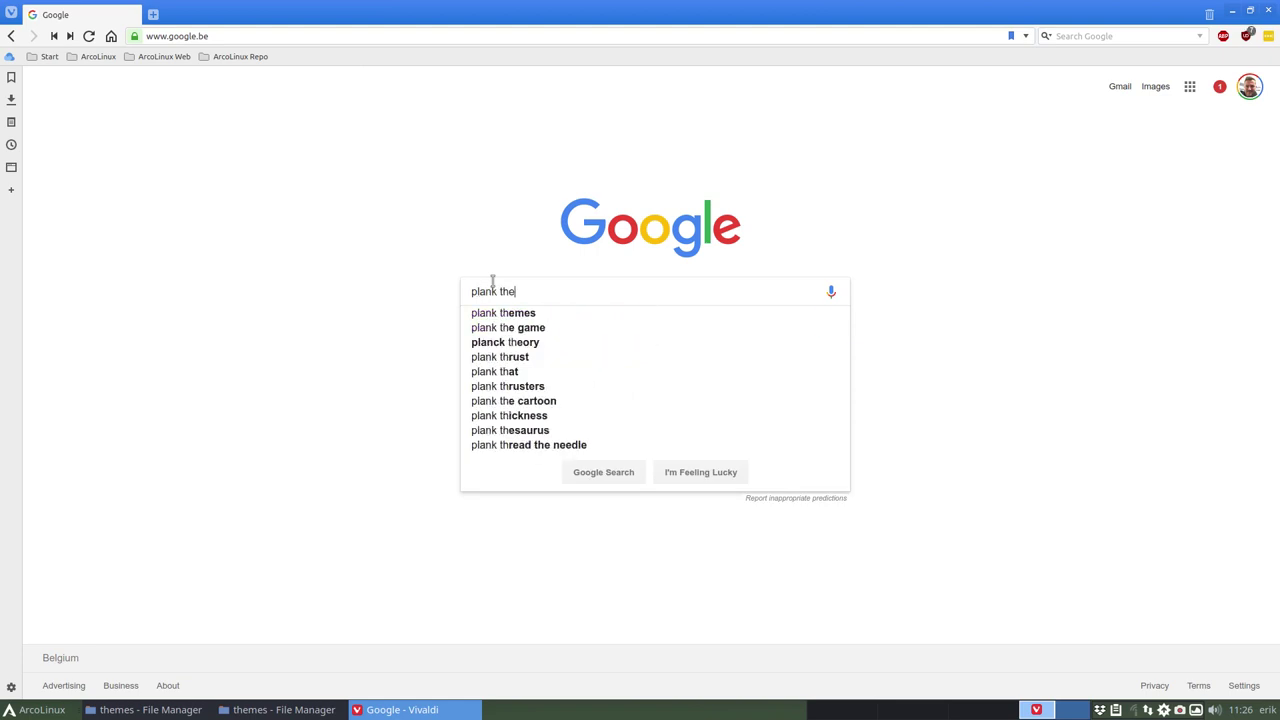
type("mes")
key("Return")
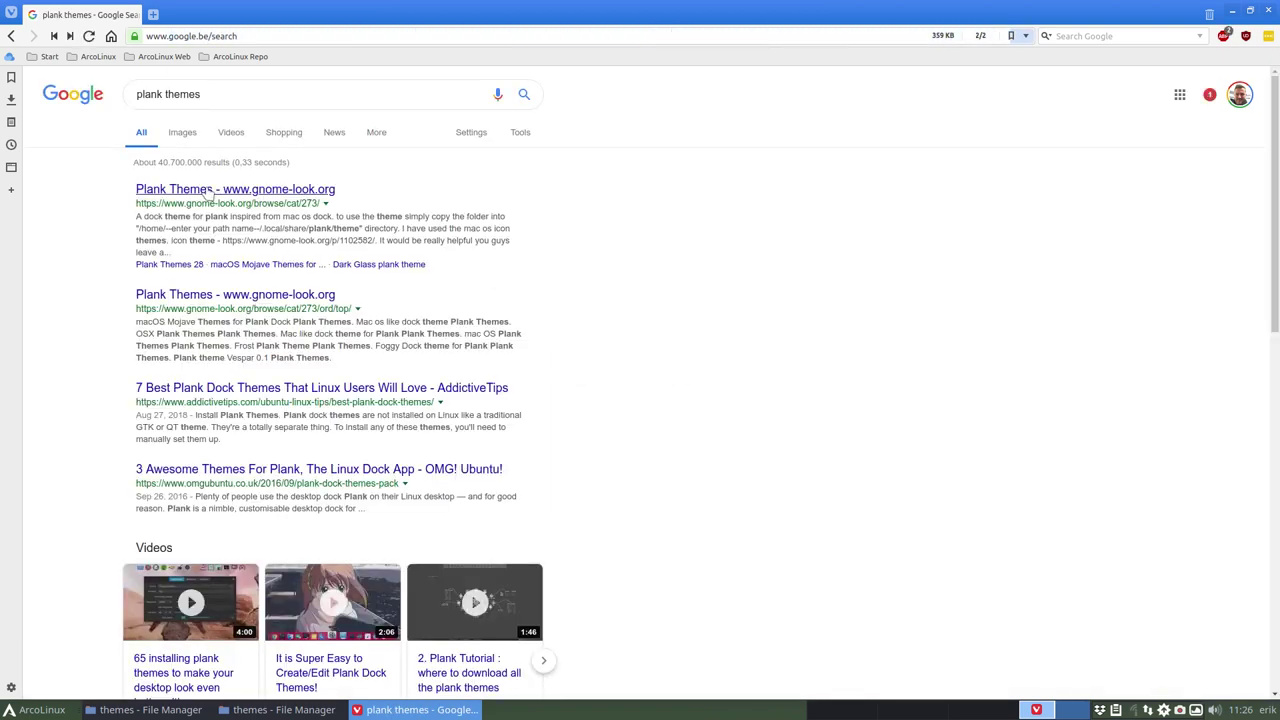
left_click(230, 190)
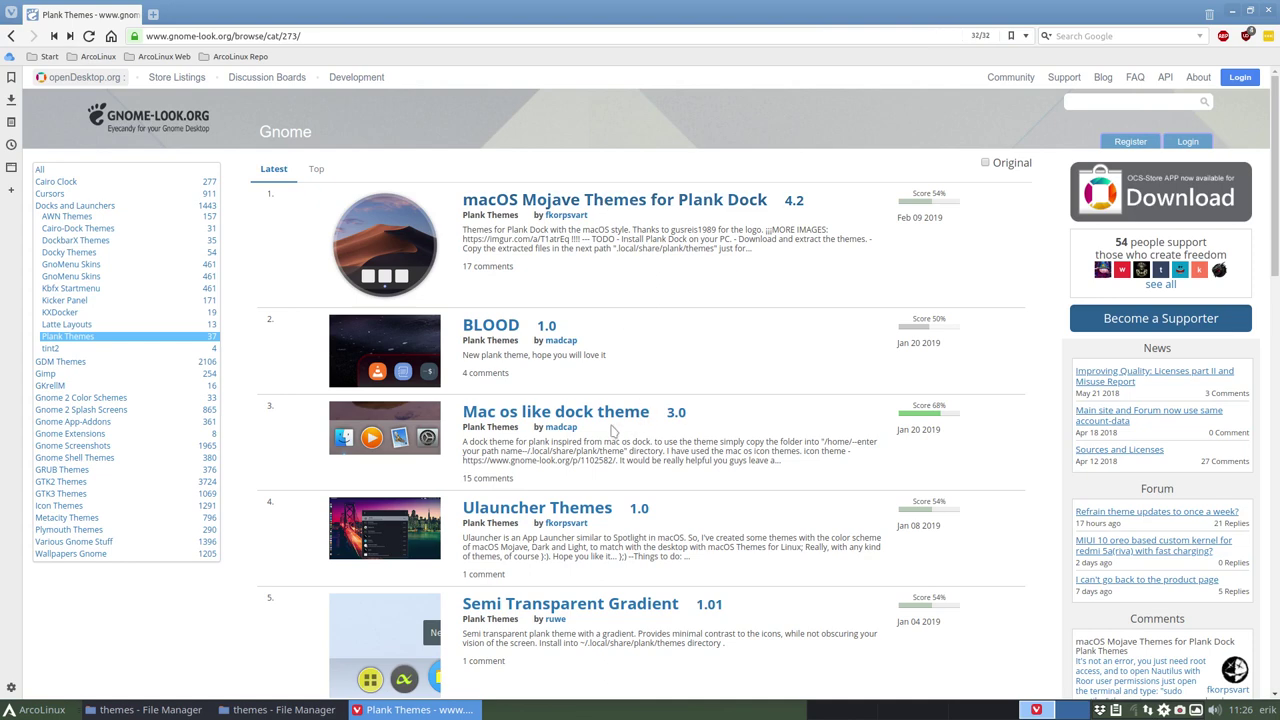
Step: Browse the Plank Themes listing, view the Ulauncher Themes page, and return to the listing
scroll(598, 537, "down", 2)
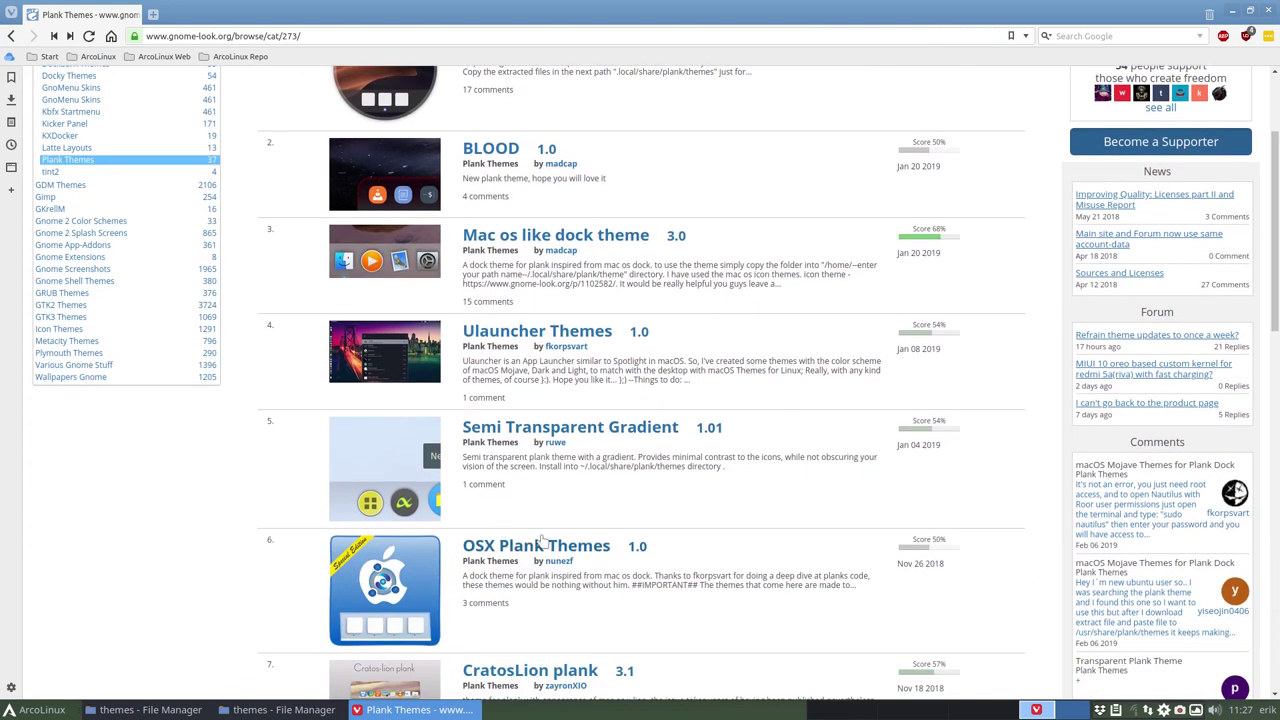
scroll(565, 553, "down", 5)
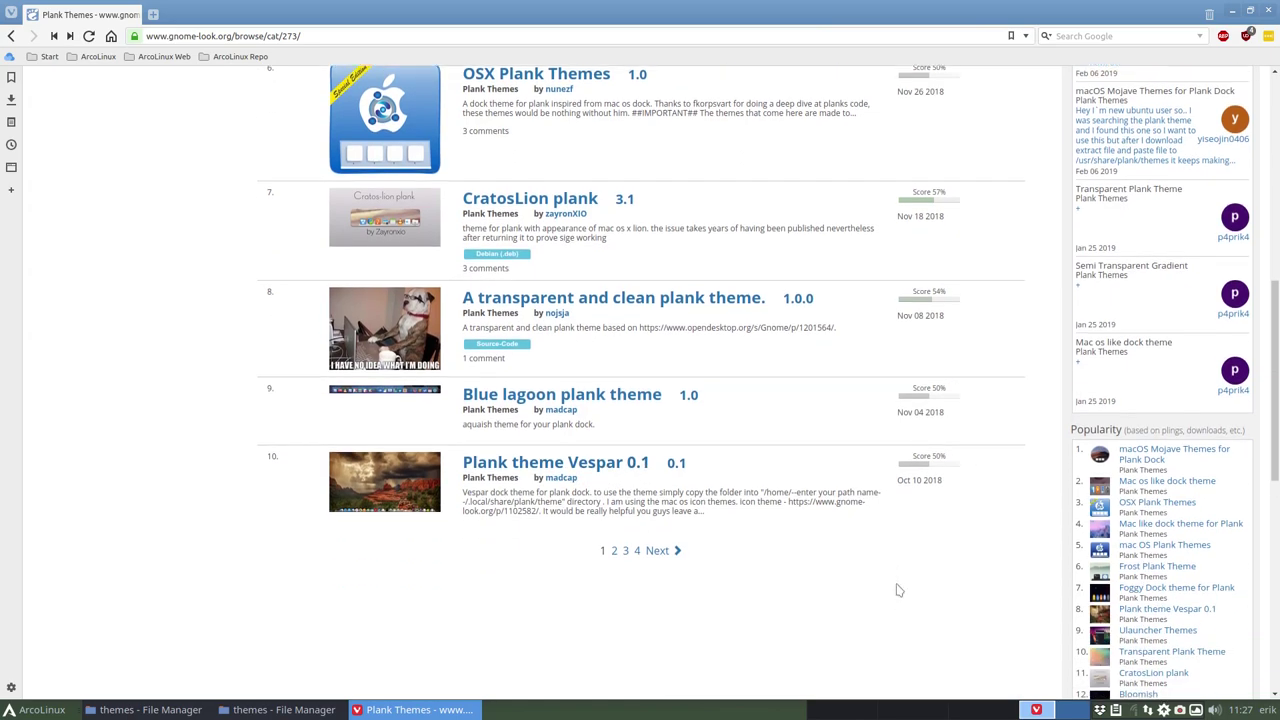
scroll(978, 588, "up", 2)
scroll(978, 588, "up", 5)
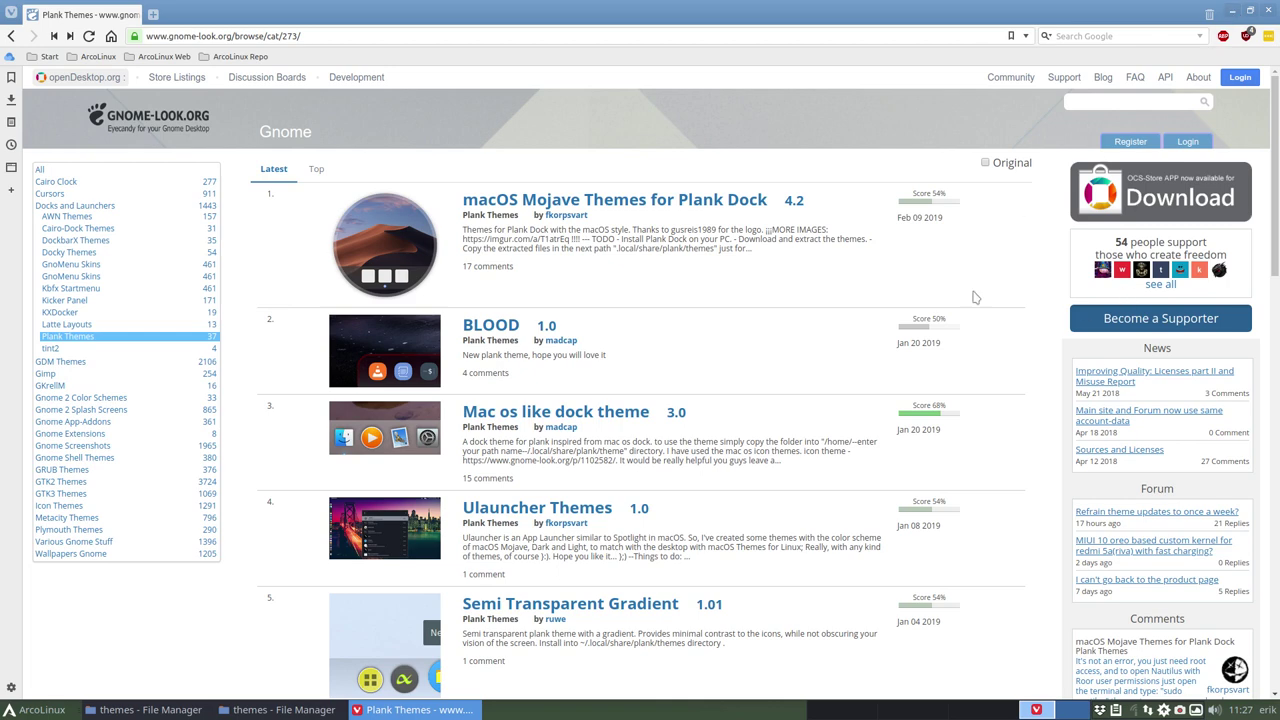
scroll(580, 450, "down", 3)
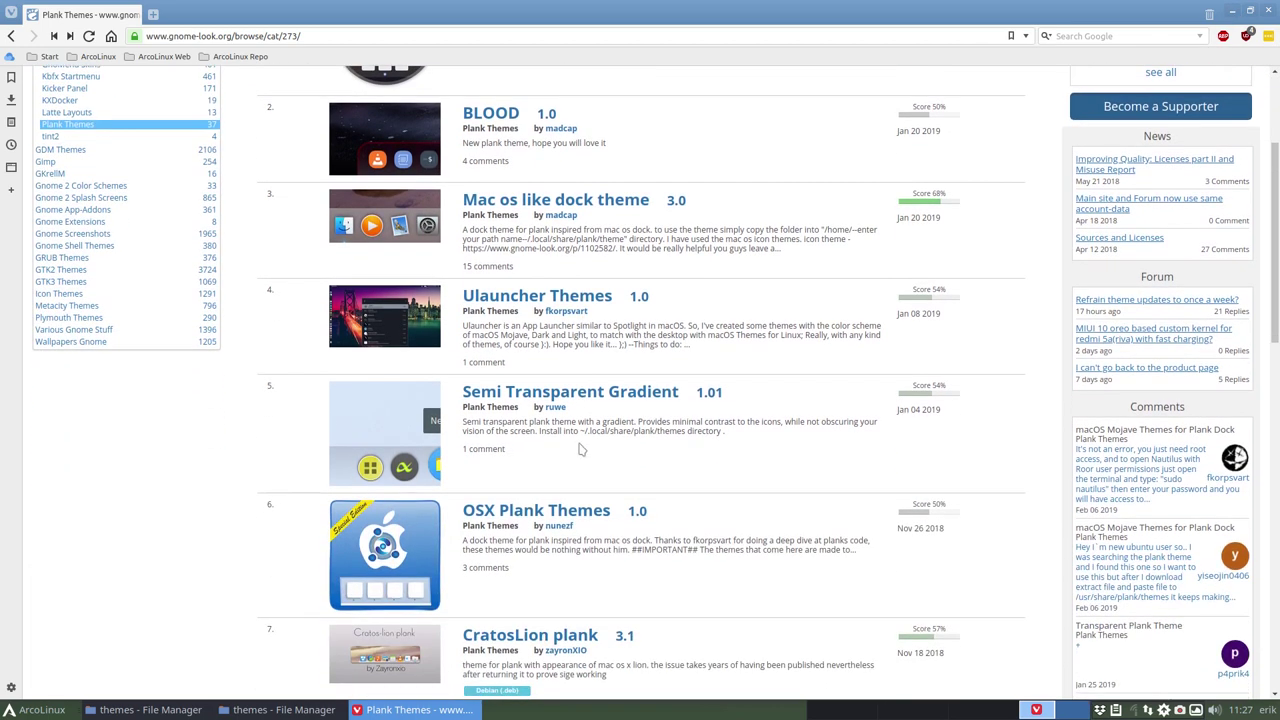
left_click(550, 296)
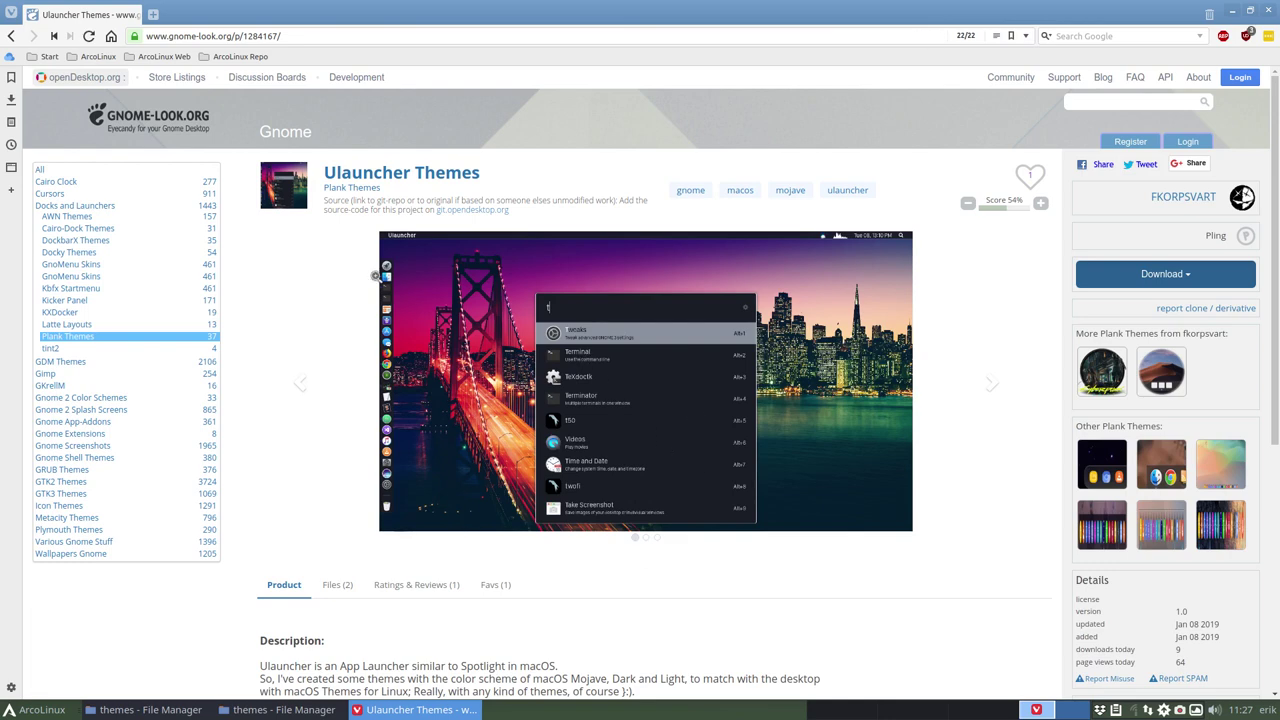
left_click(10, 37)
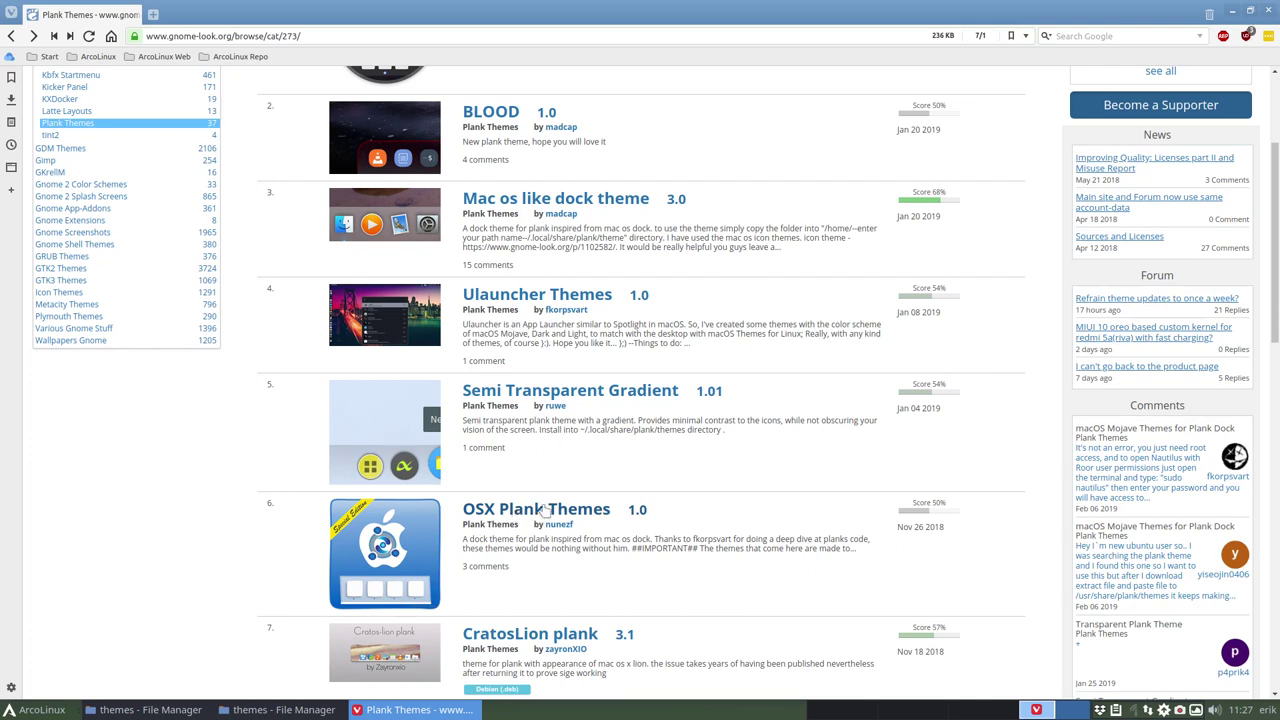
Step: Download dock.theme from the Semi Transparent Gradient page and minimize the browser
left_click(590, 393)
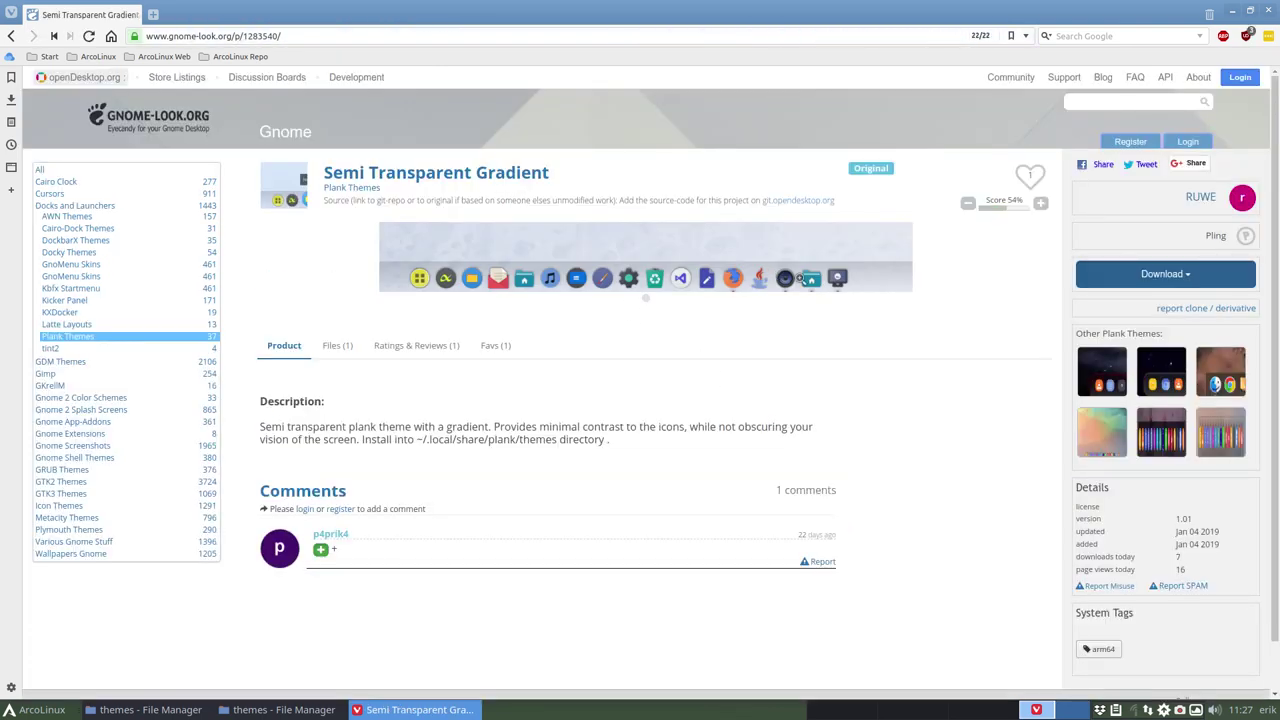
left_click(1180, 278)
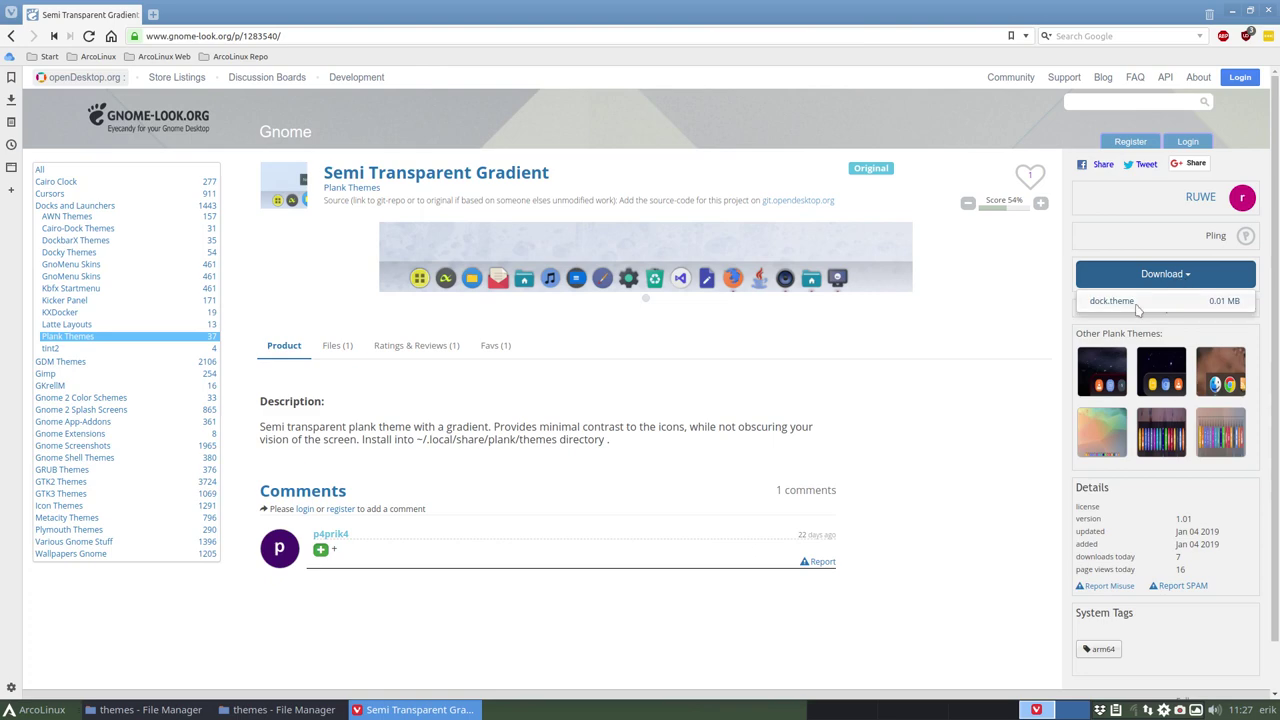
left_click(1135, 304)
left_click(644, 375)
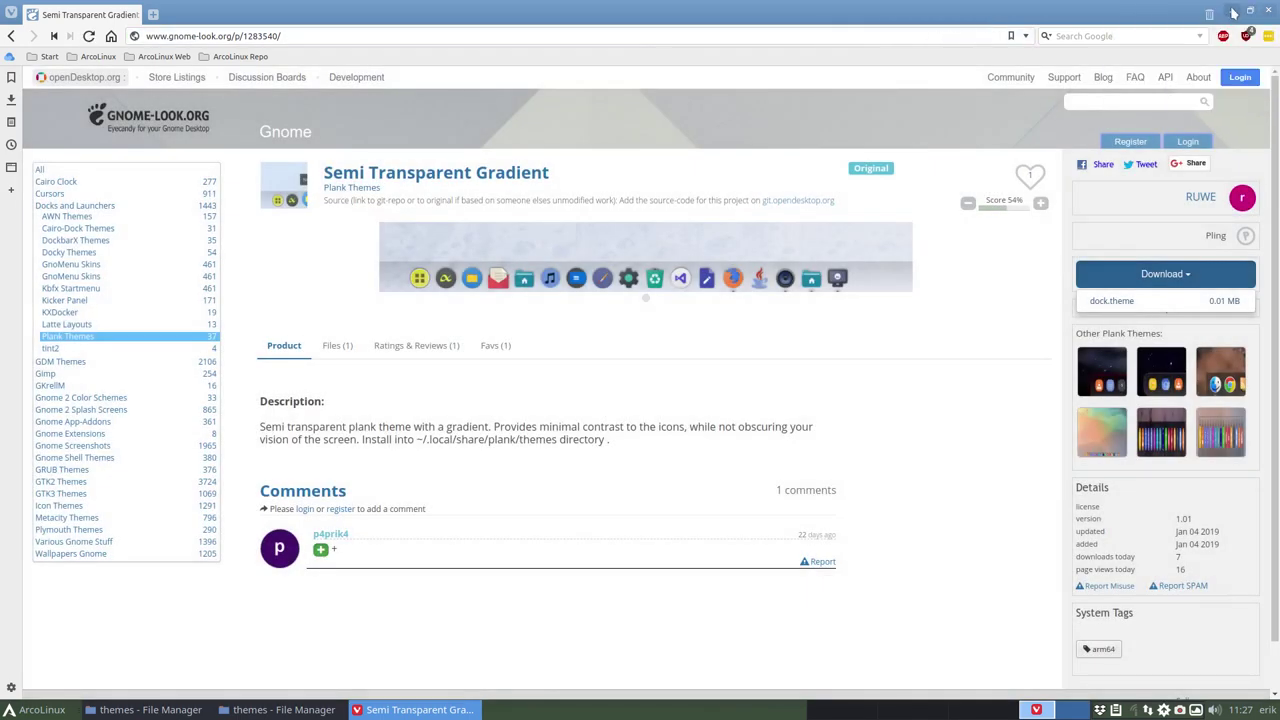
left_click(1232, 12)
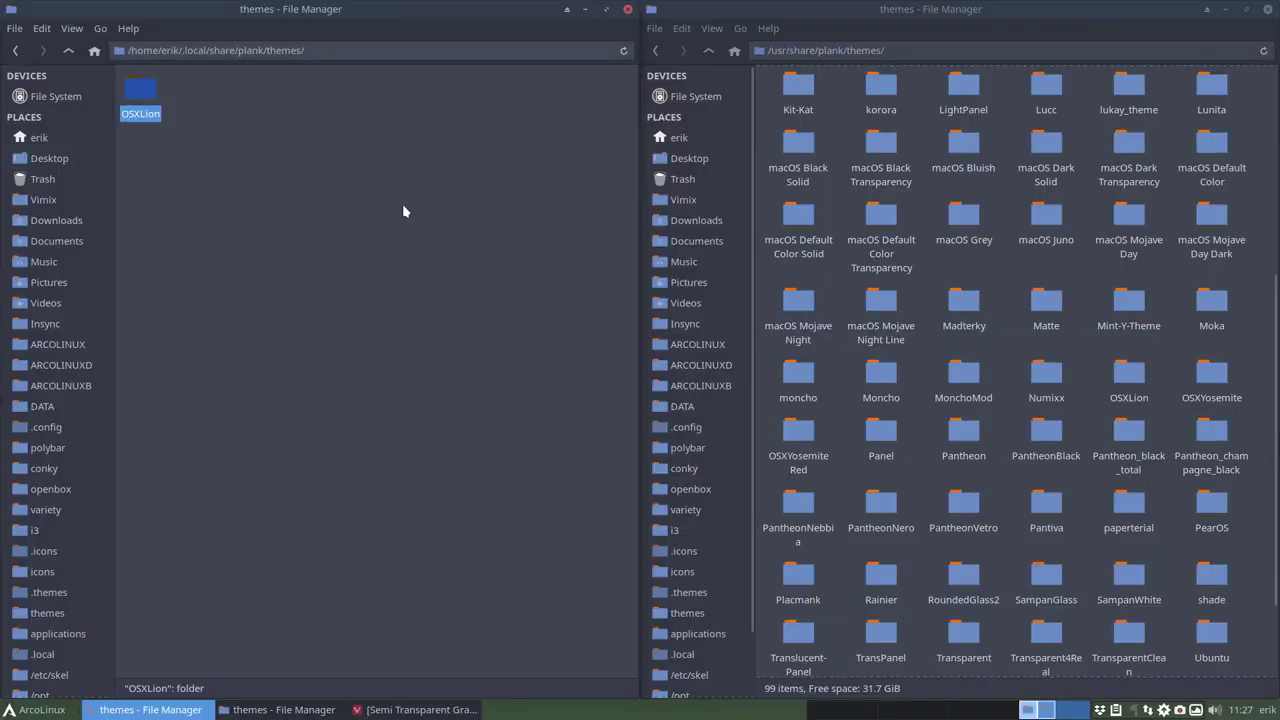
Step: Open the Downloads folder in a new file manager window and delete worker.zip
key("super")
key("super+shift+Return")
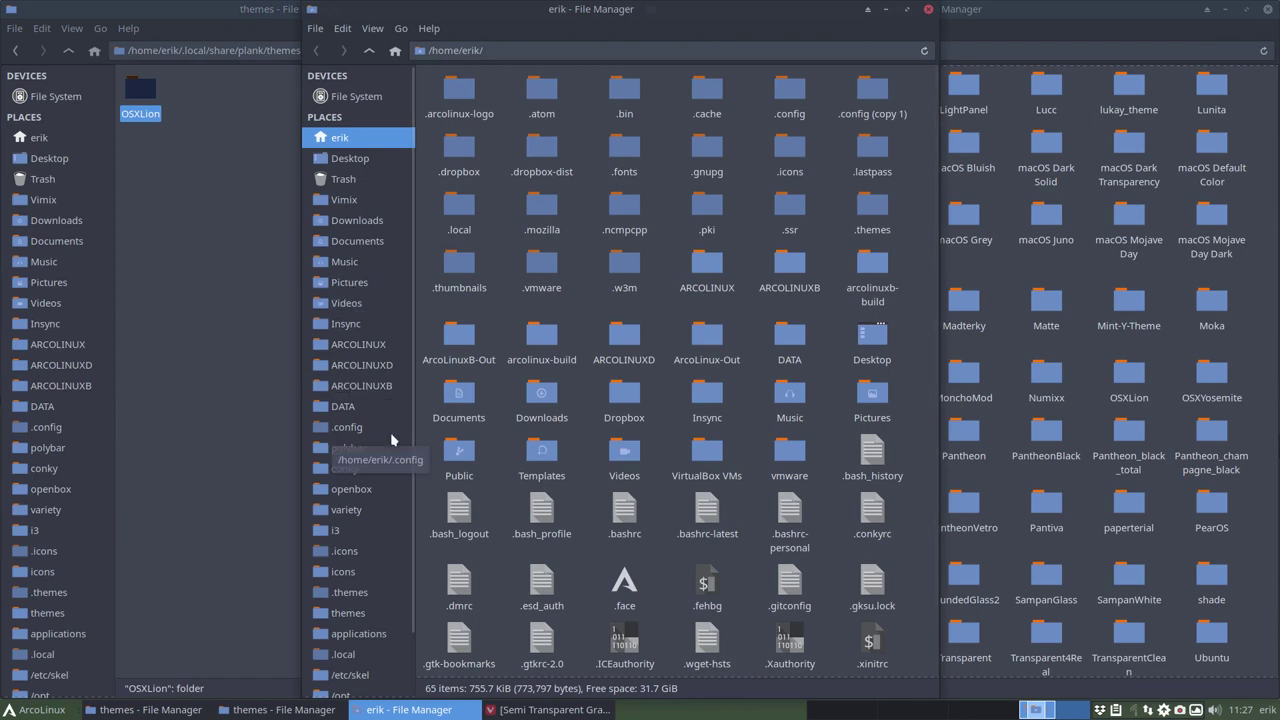
left_click(371, 225)
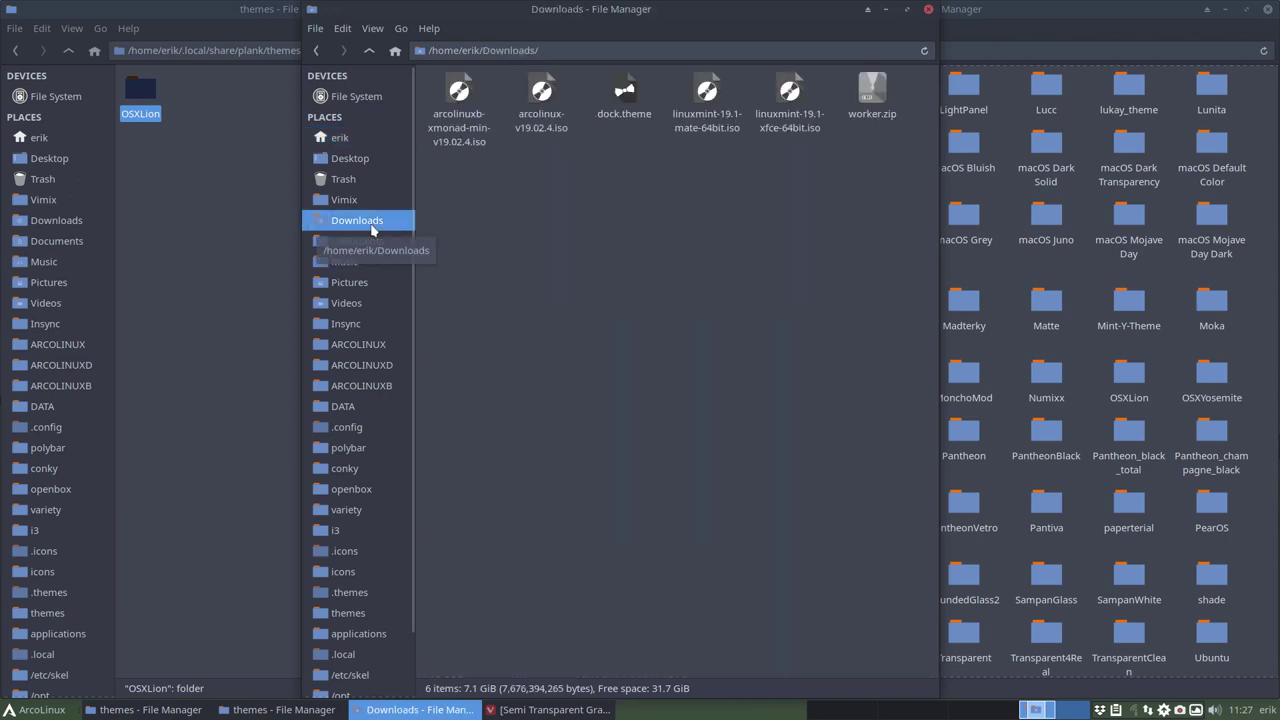
left_click(873, 93)
key("Delete")
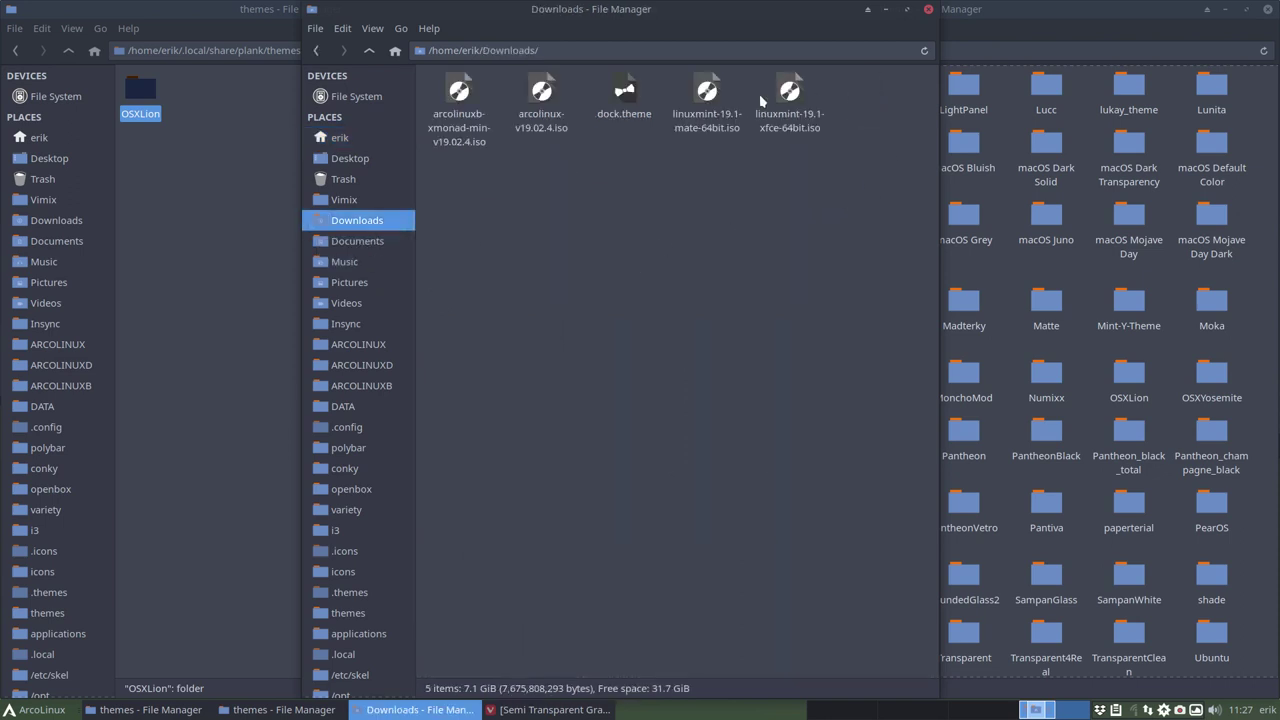
Step: Create a folder named "semitranparent" in Downloads for the dock.theme file
left_click(628, 89)
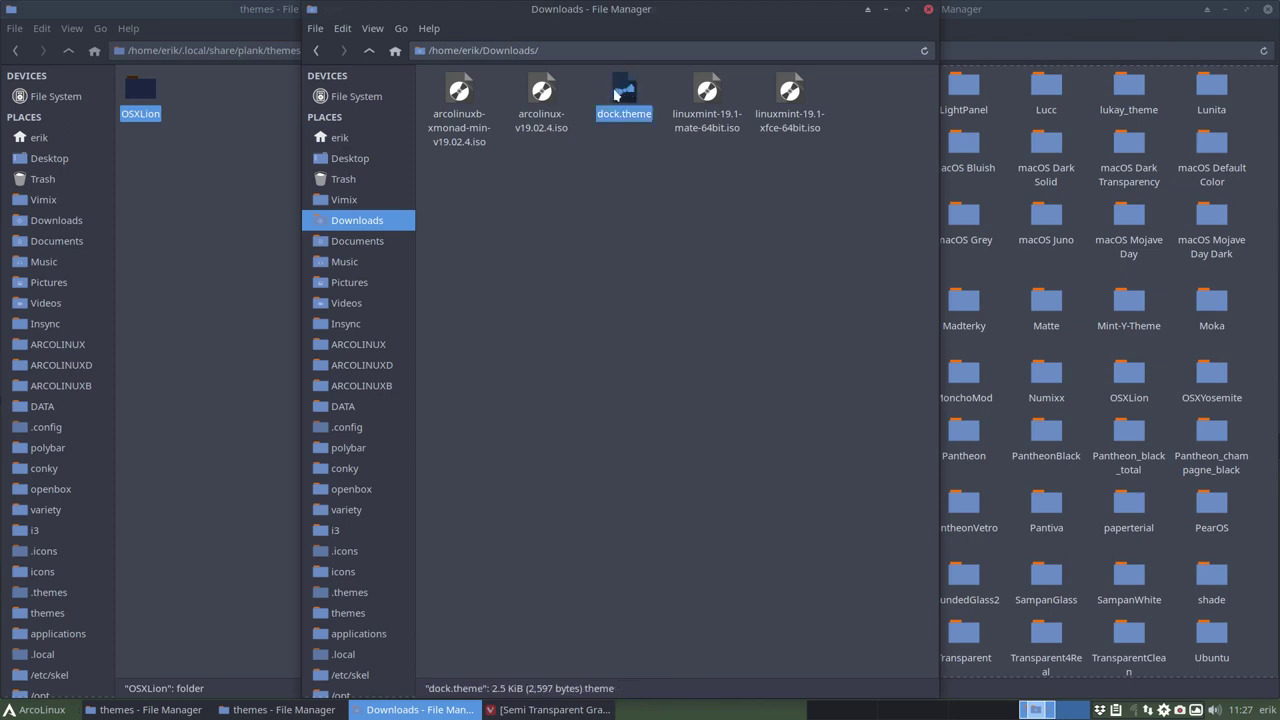
right_click(626, 220)
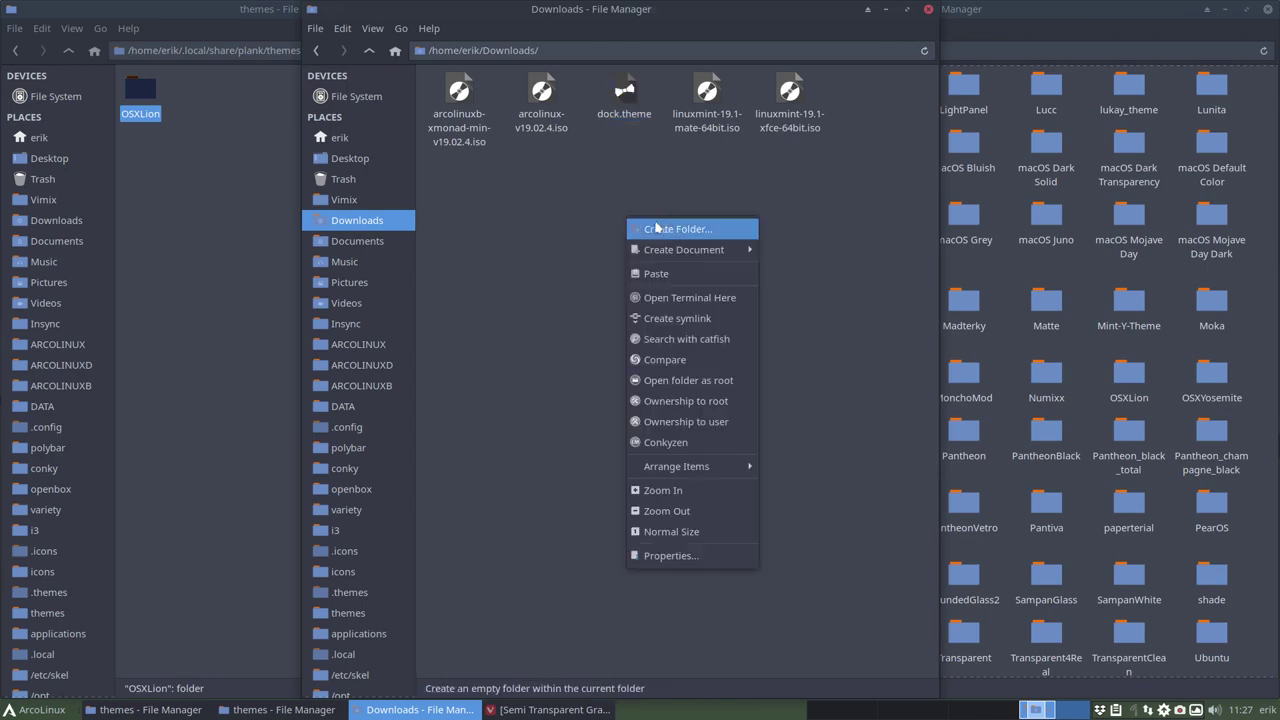
left_click(680, 228)
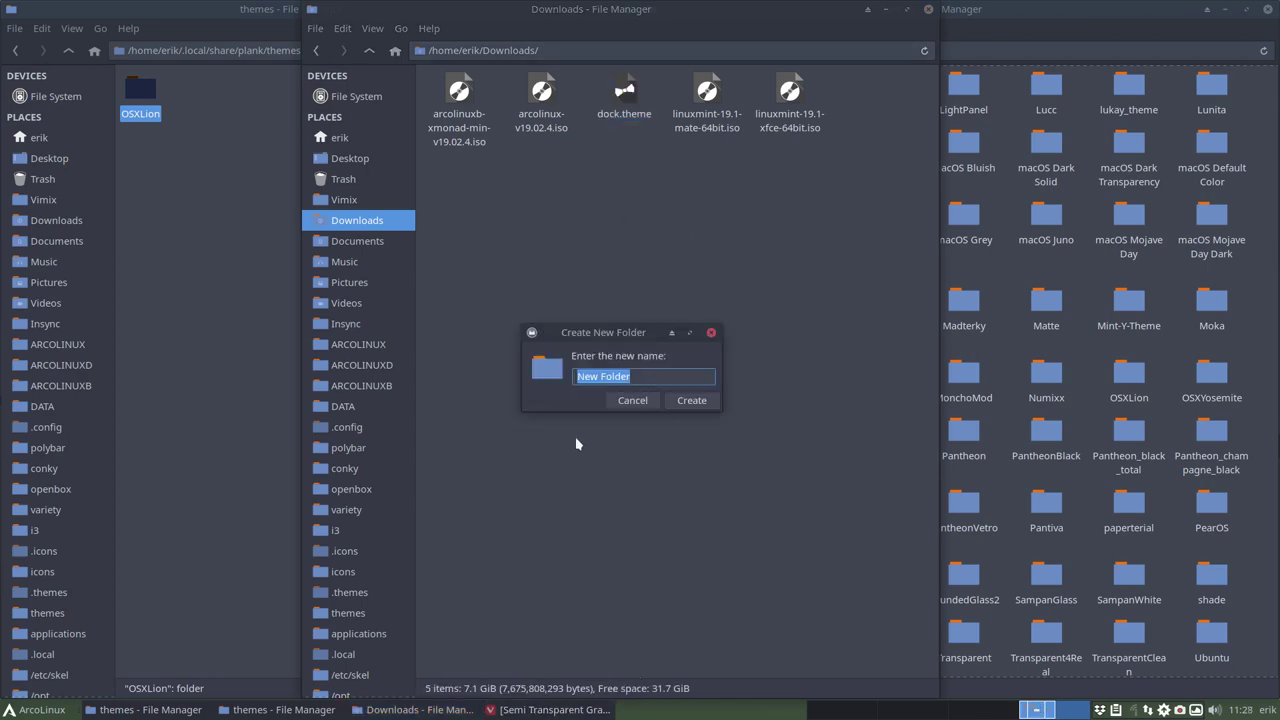
type("semid")
key("BackSpace")
type("tranparent")
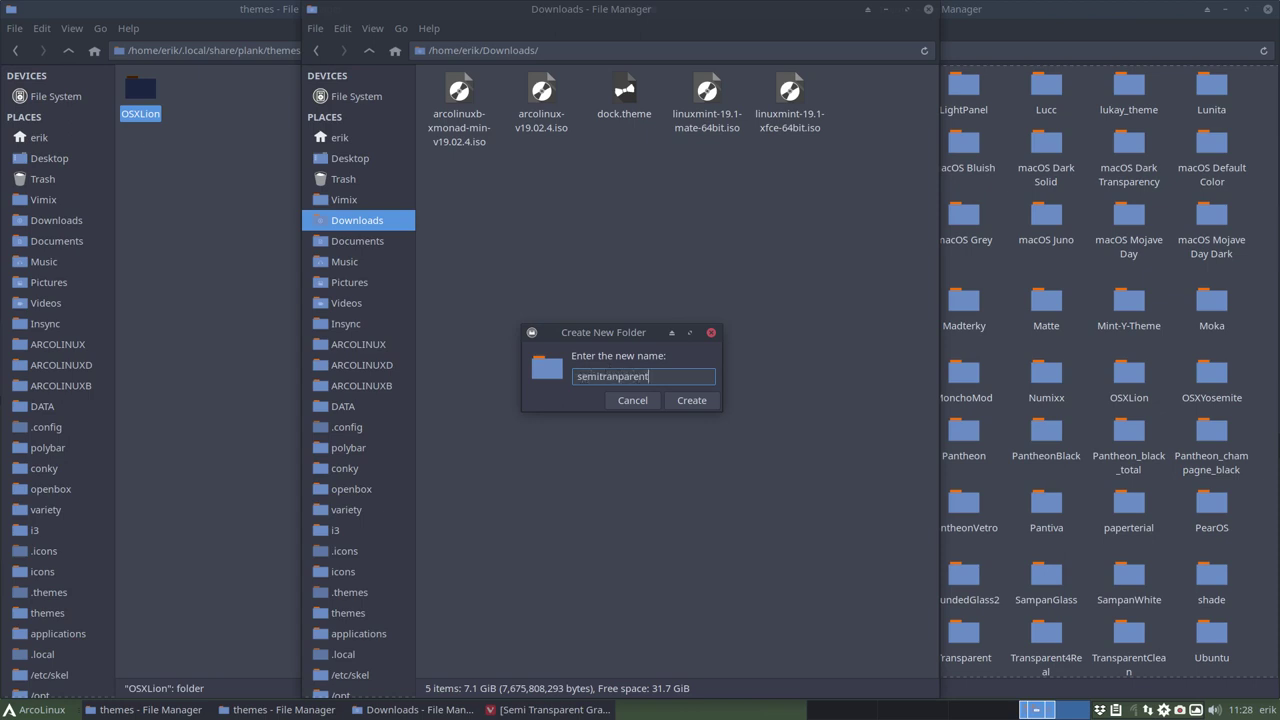
key("Return")
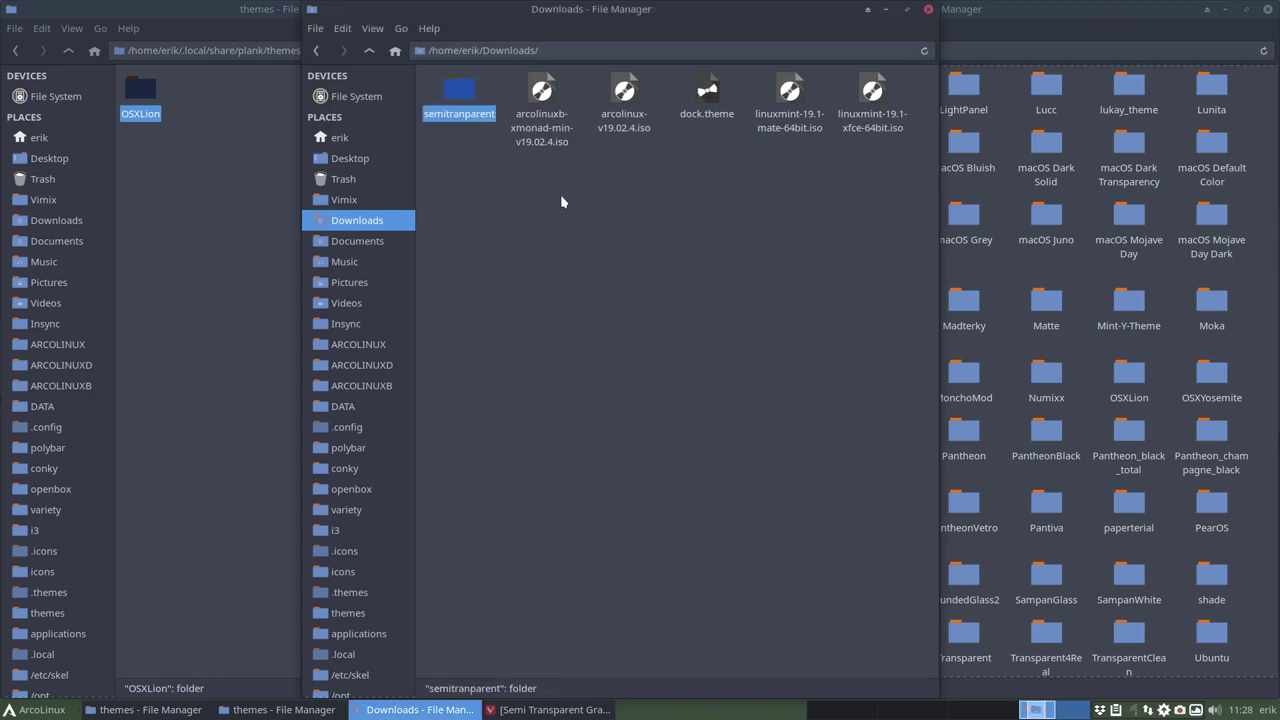
Step: Put dock.theme into the semitranparent folder and move that folder into the personal .local/share/plank/themes folder
left_click_drag(706, 95, 232, 153)
left_click(228, 145)
left_click(238, 98)
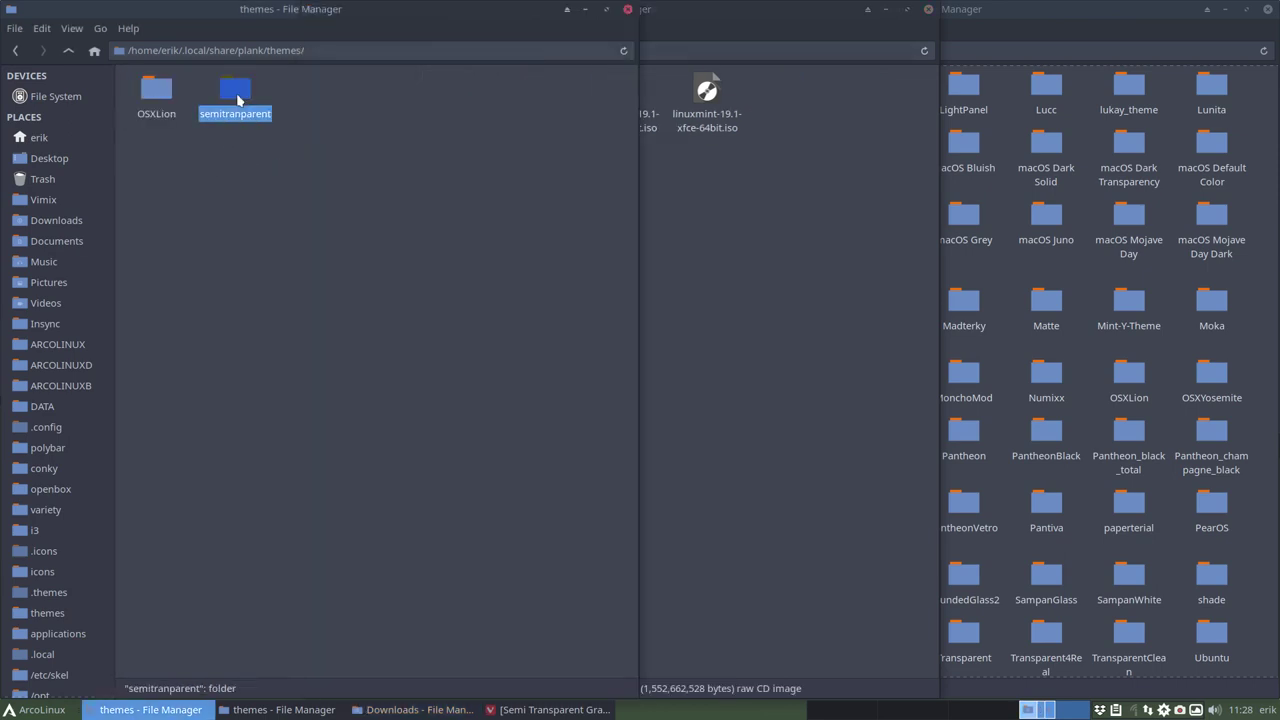
Step: Rename the personal OSXLion theme folder to OSXLioness
left_click(162, 90)
key("F2")
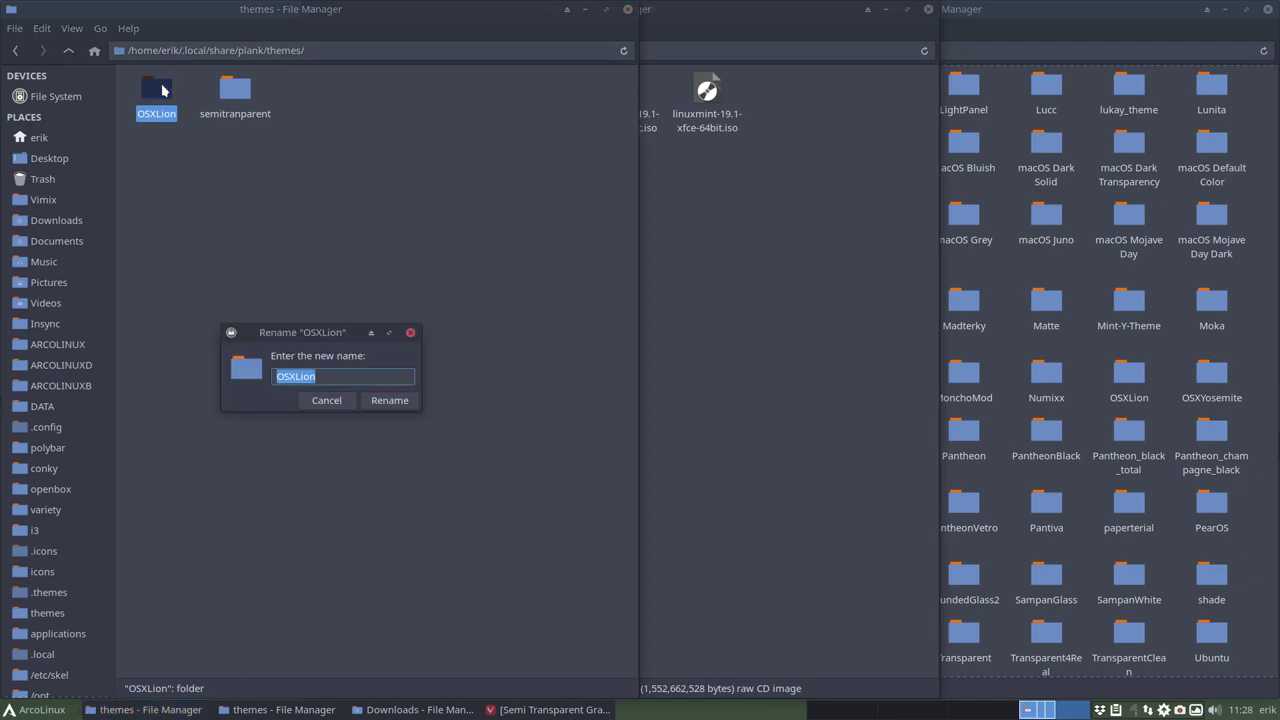
key("End")
type("ess")
key("Return")
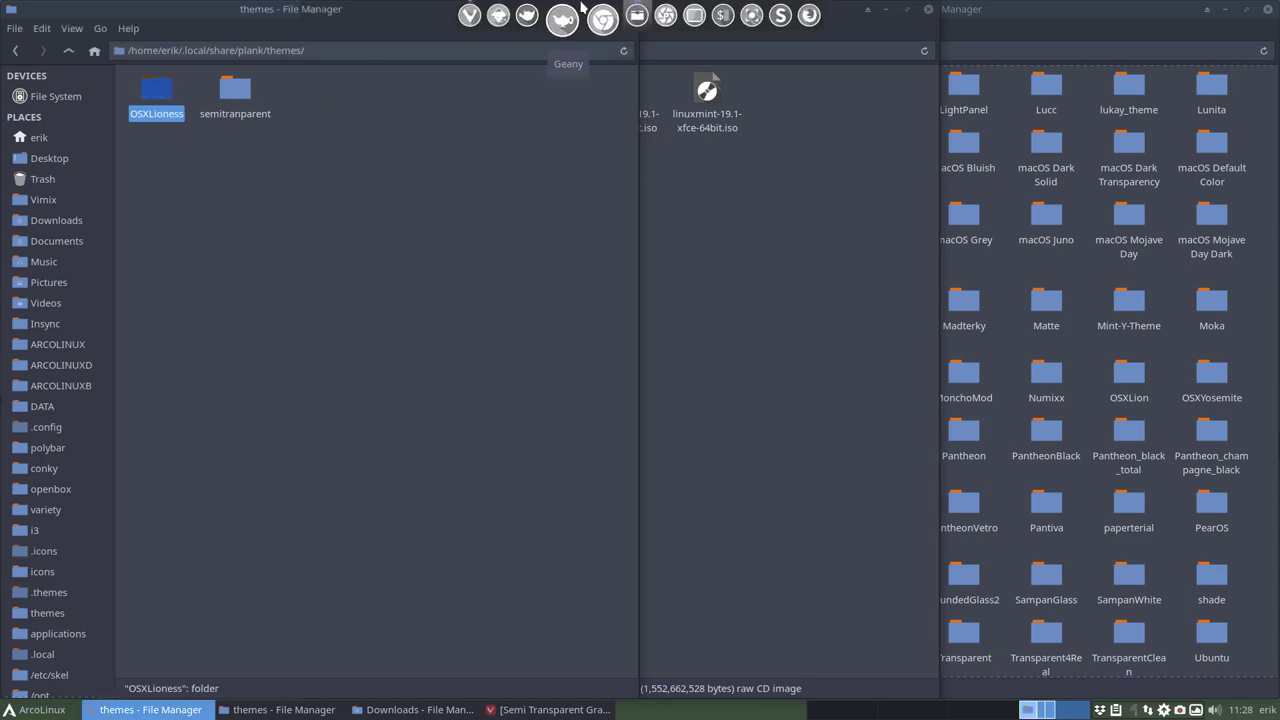
Step: Open the Plank dock preferences and set the theme to OSXLioness
right_click(580, 8)
left_click(617, 57)
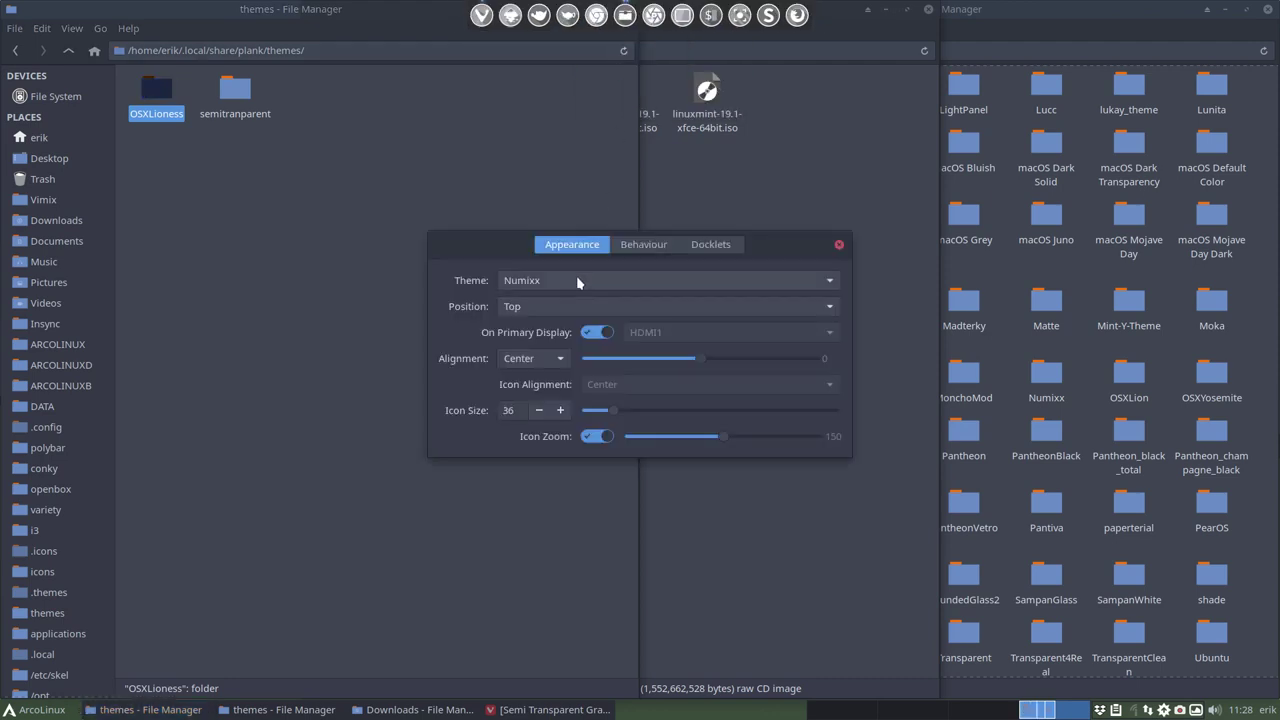
left_click(577, 281)
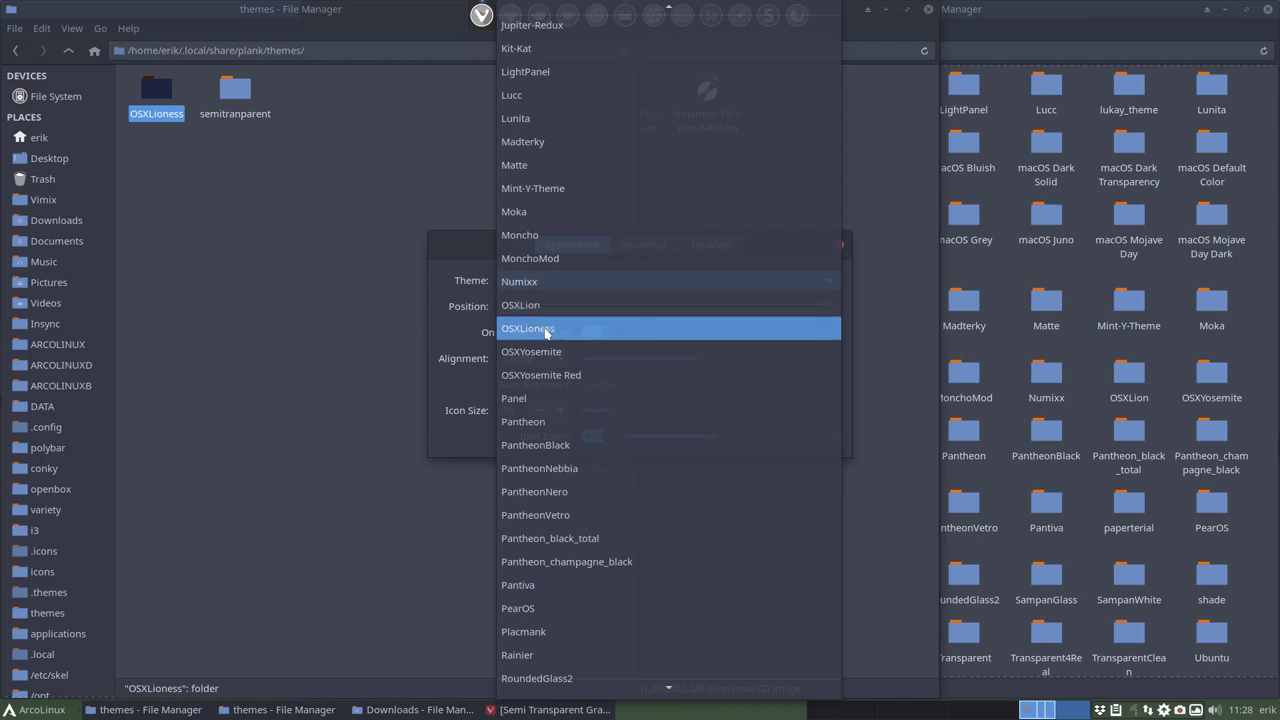
left_click(547, 332)
Step: Set the dock theme to semitranparent and close the Downloads window
left_click(545, 288)
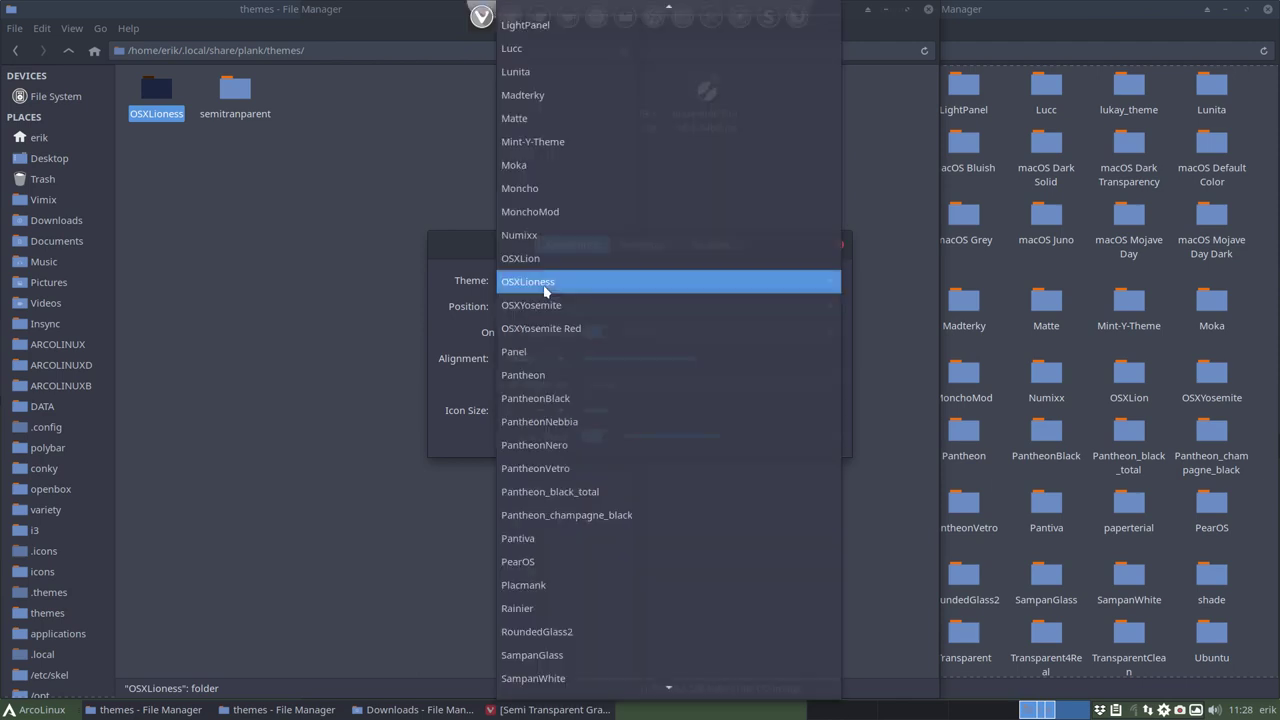
scroll(552, 388, "down", 2)
scroll(552, 388, "down", 7)
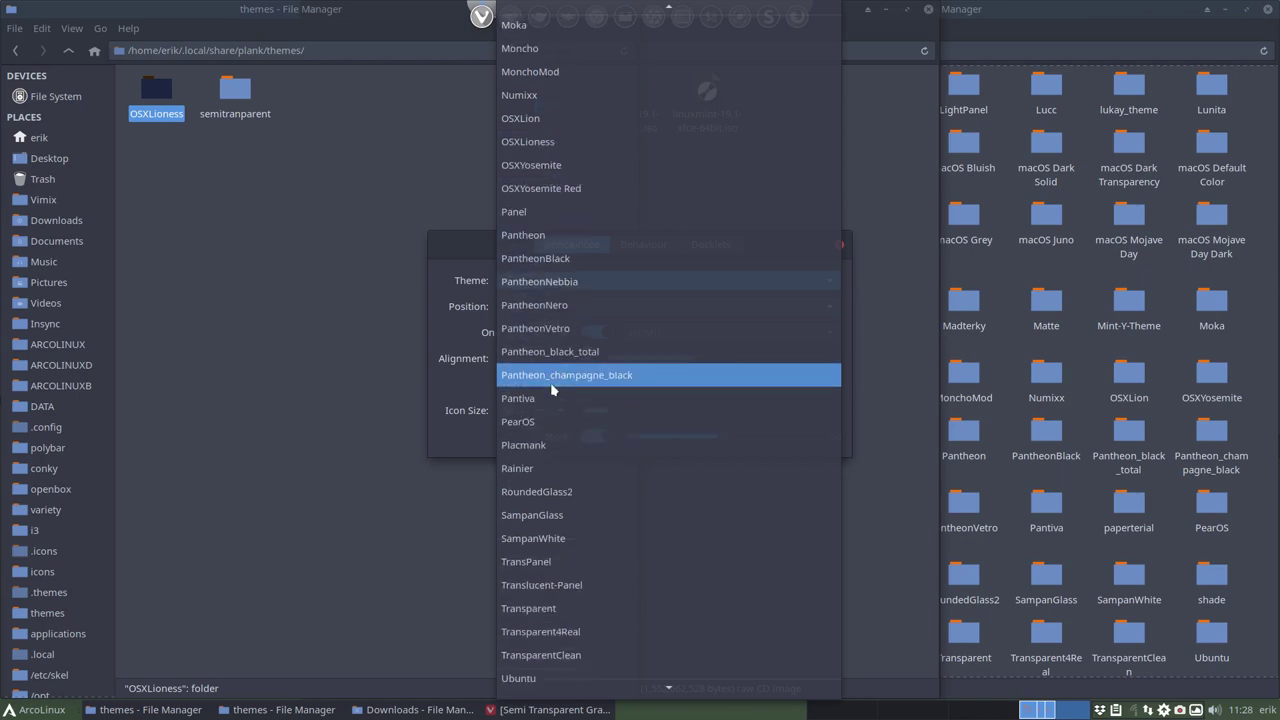
scroll(552, 388, "down", 15)
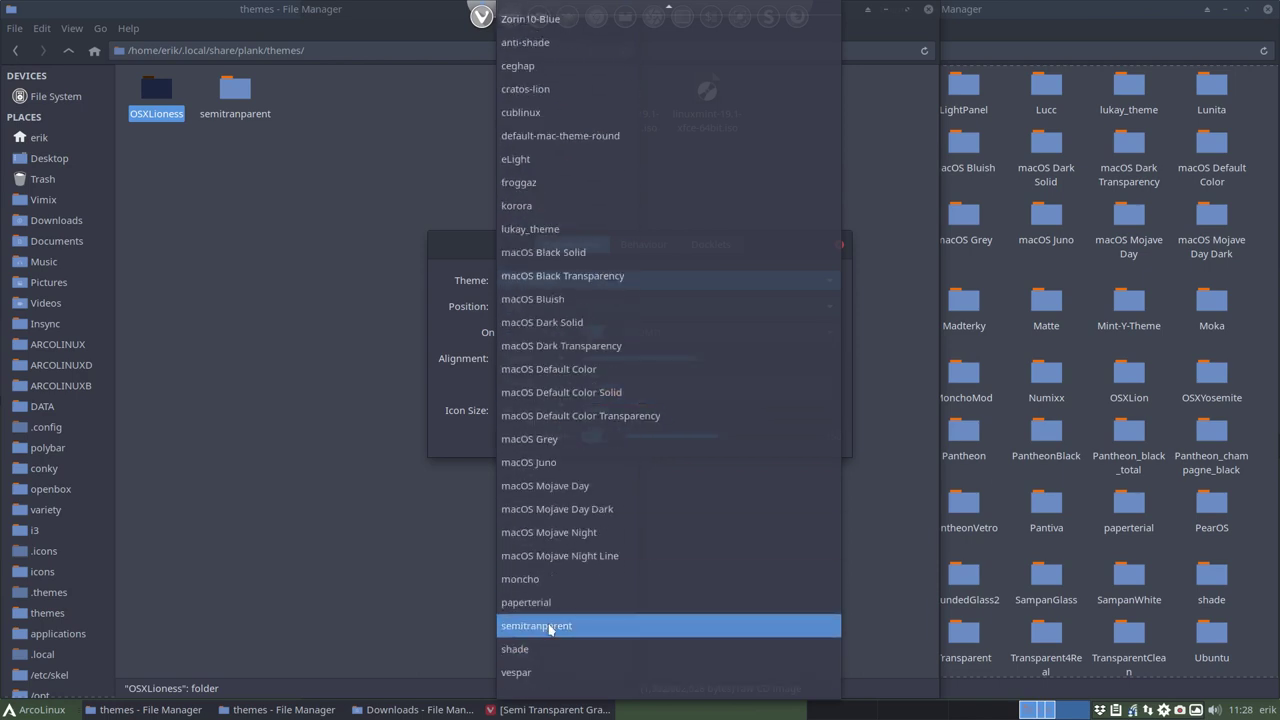
scroll(528, 170, "up", 20)
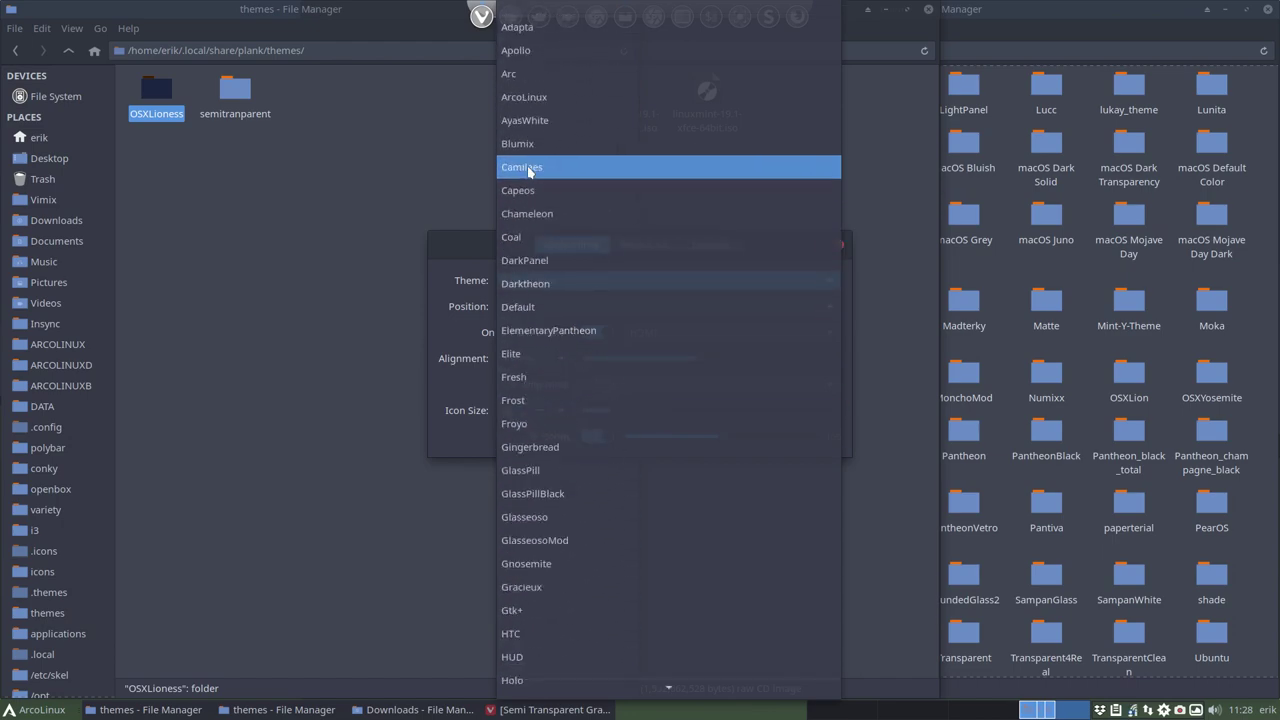
scroll(528, 170, "down", 20)
scroll(528, 170, "down", 2)
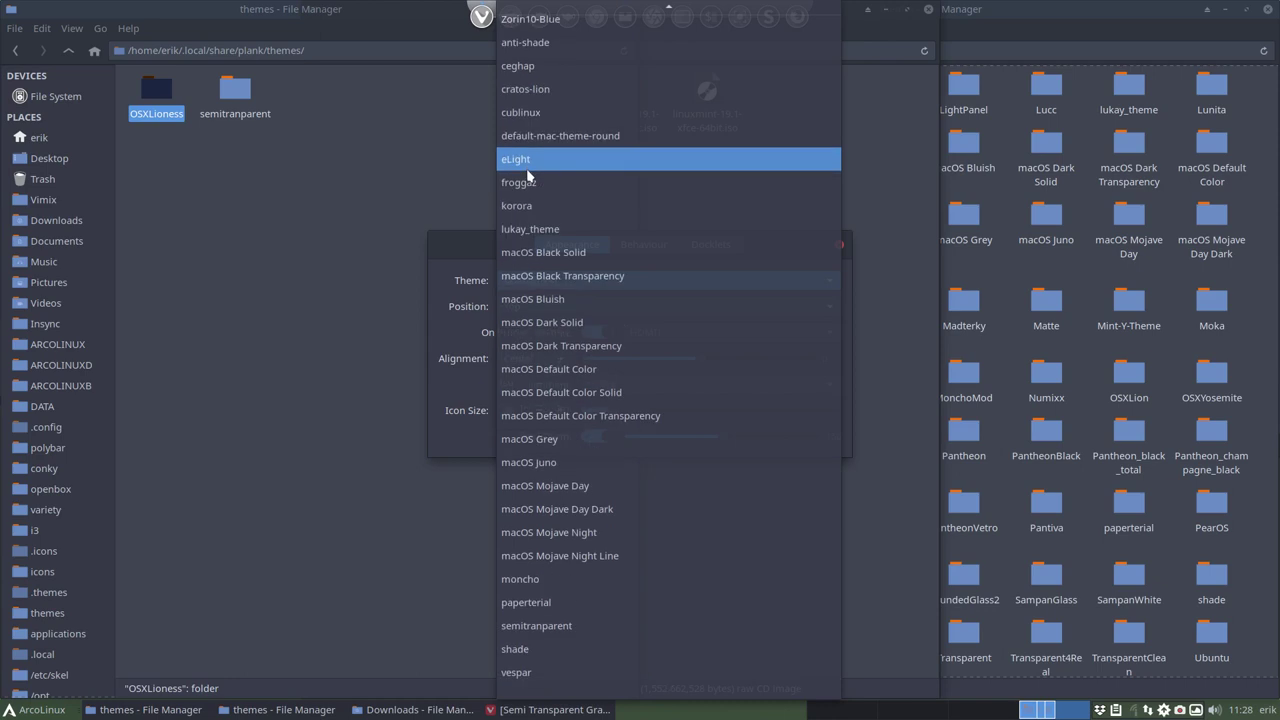
left_click(550, 626)
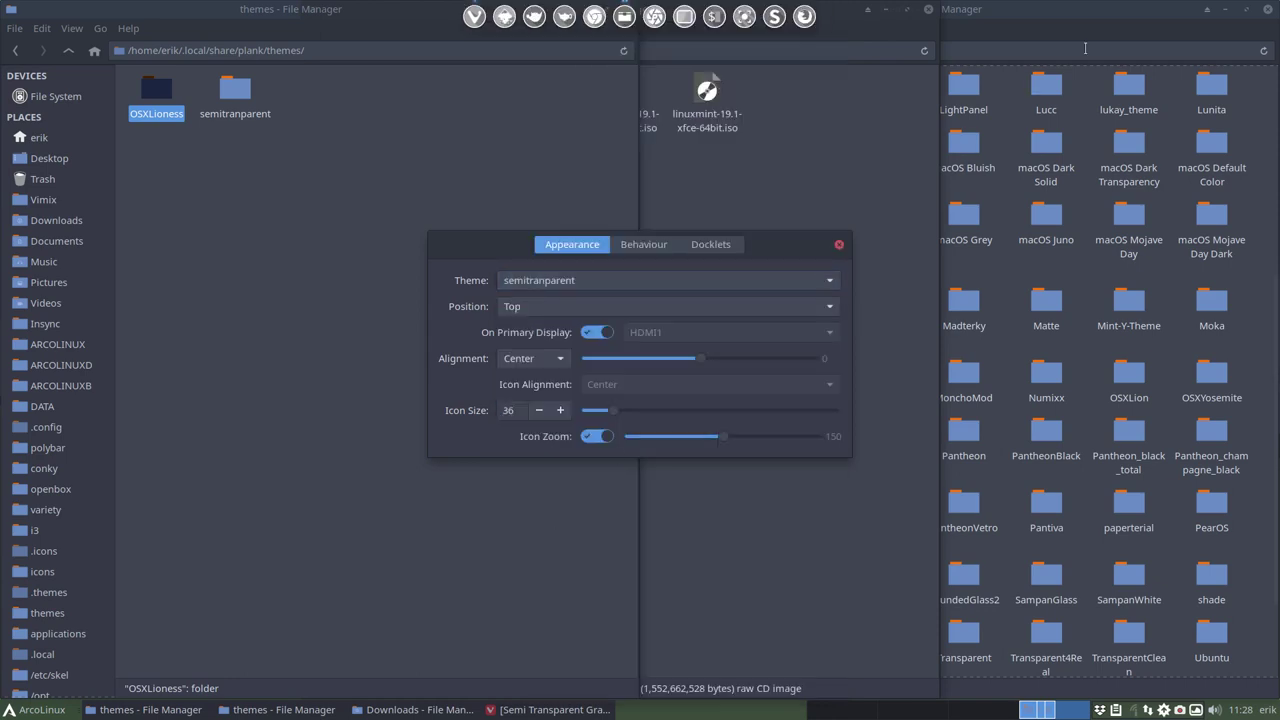
left_click(928, 9)
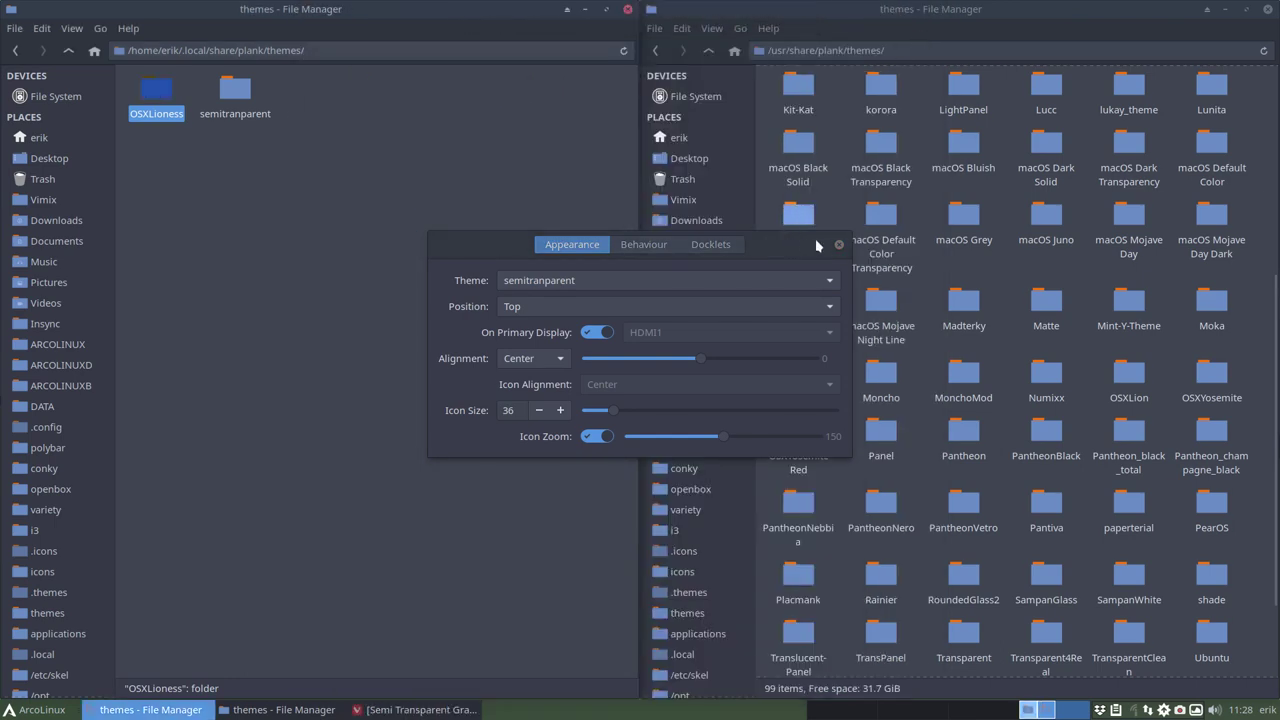
Step: Close the dock preferences and the /usr/share/plank/themes window, and move the personal themes window away from the dock
left_click(838, 244)
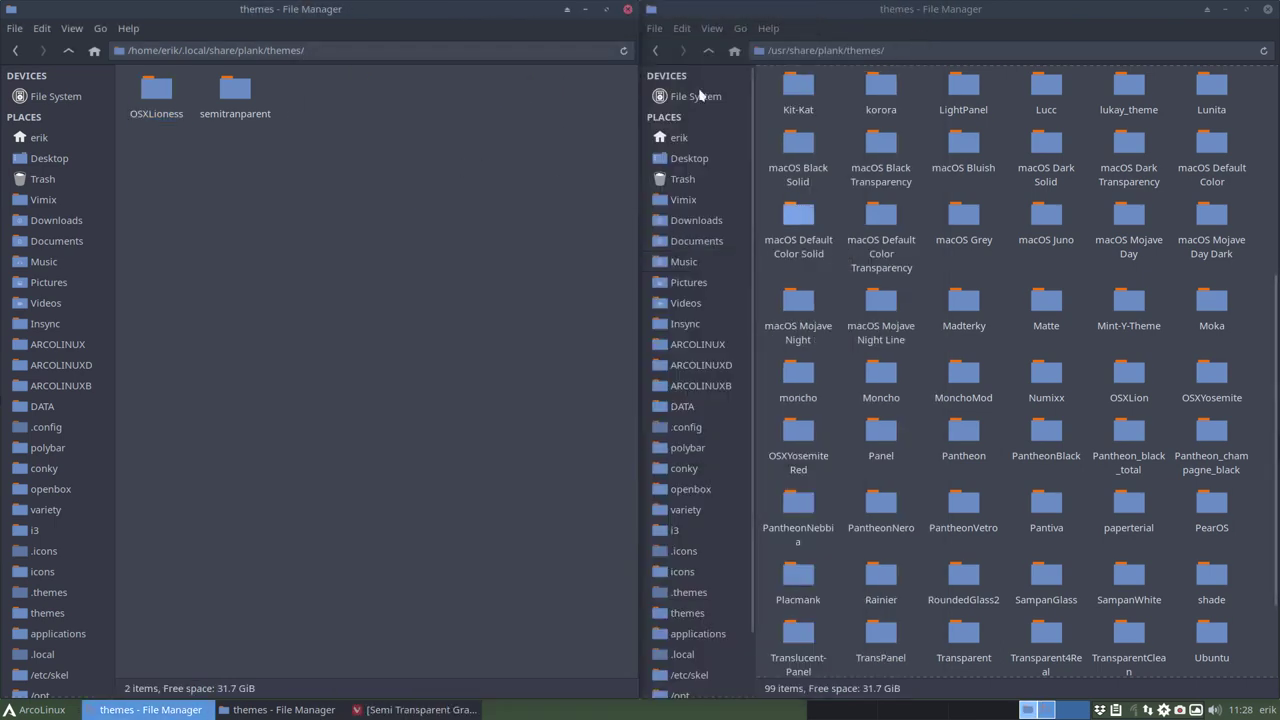
left_click(1266, 9)
left_click_drag(365, 12, 620, 257)
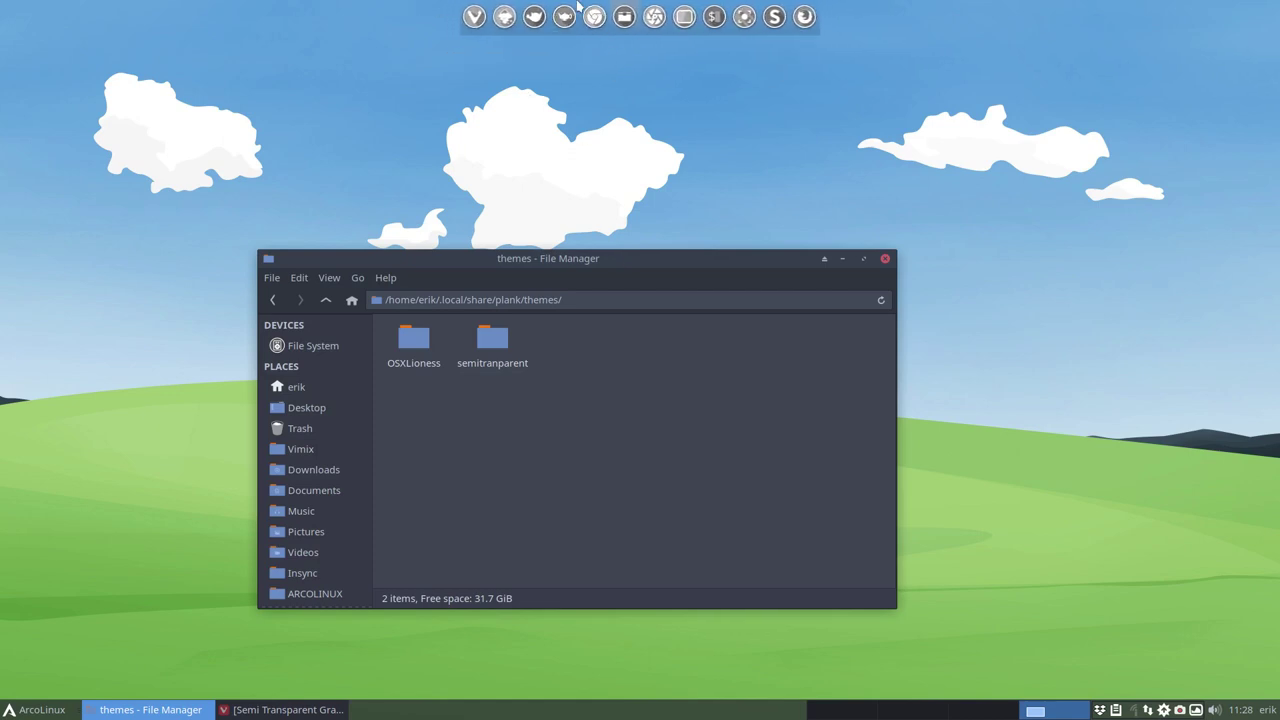
Step: Open the Plank dock preferences and change the theme to OSXLioness
right_click(579, 12)
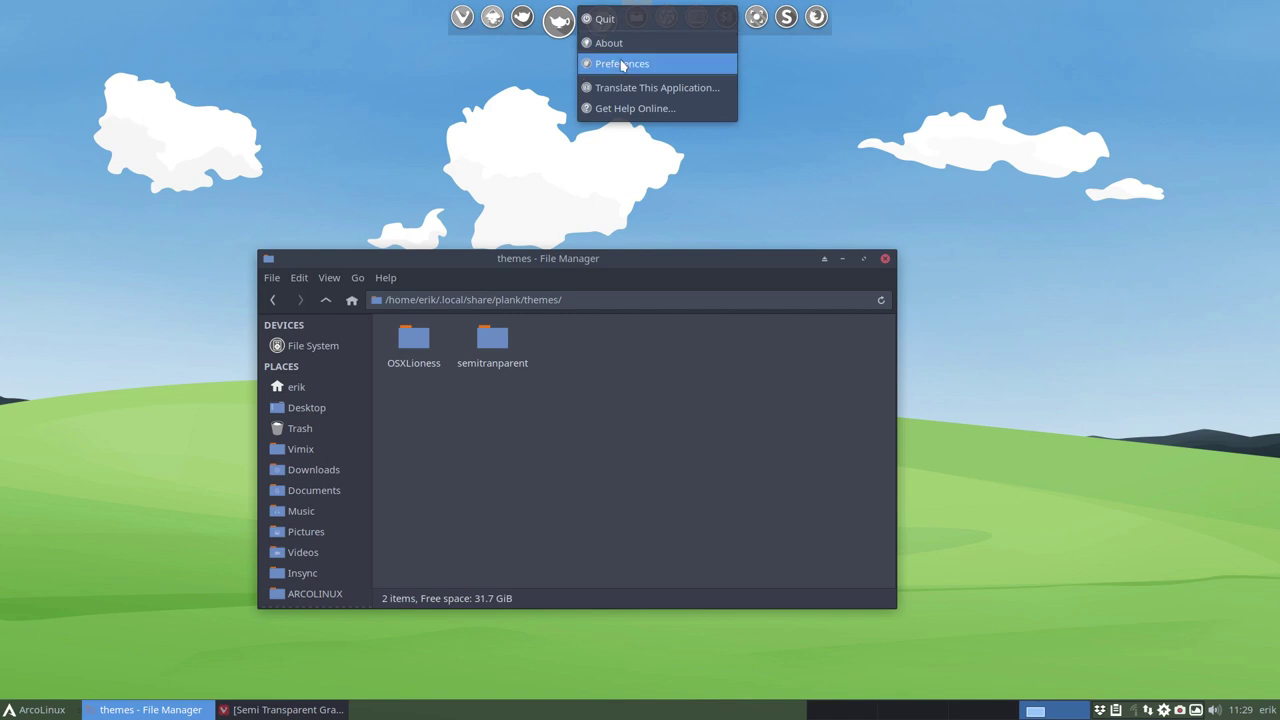
left_click(622, 65)
left_click(546, 286)
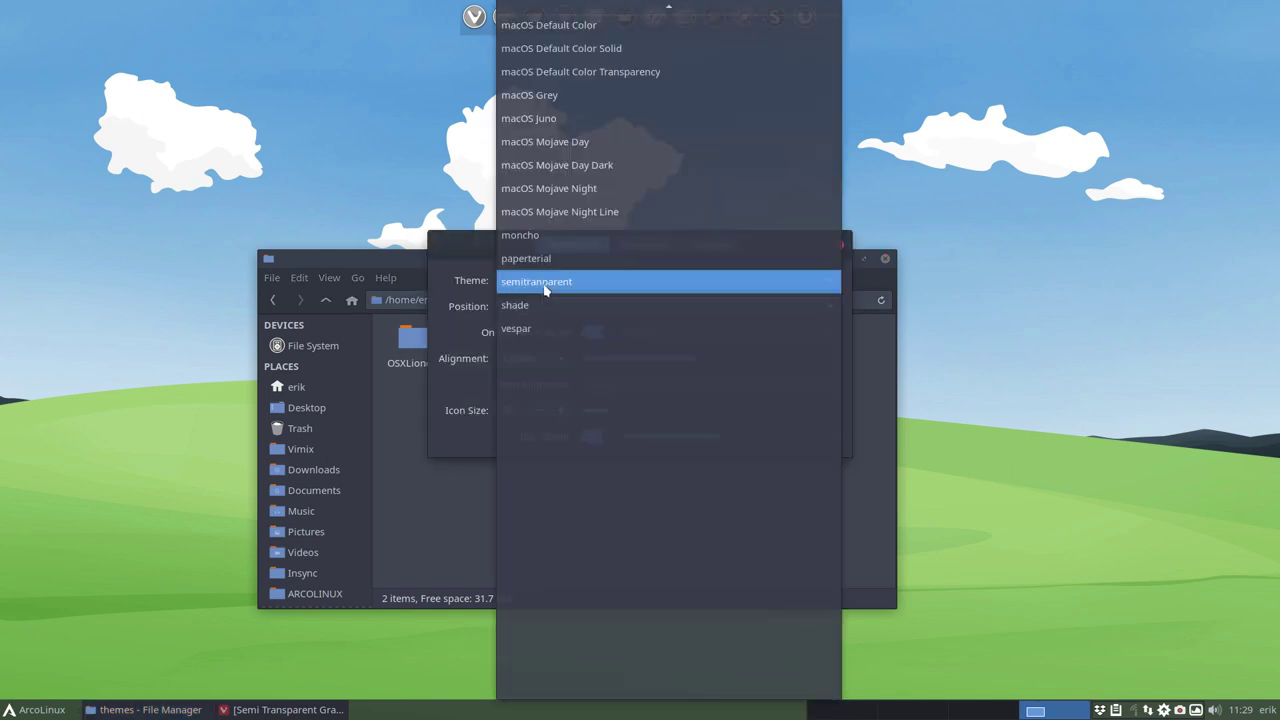
scroll(570, 244, "up", 10)
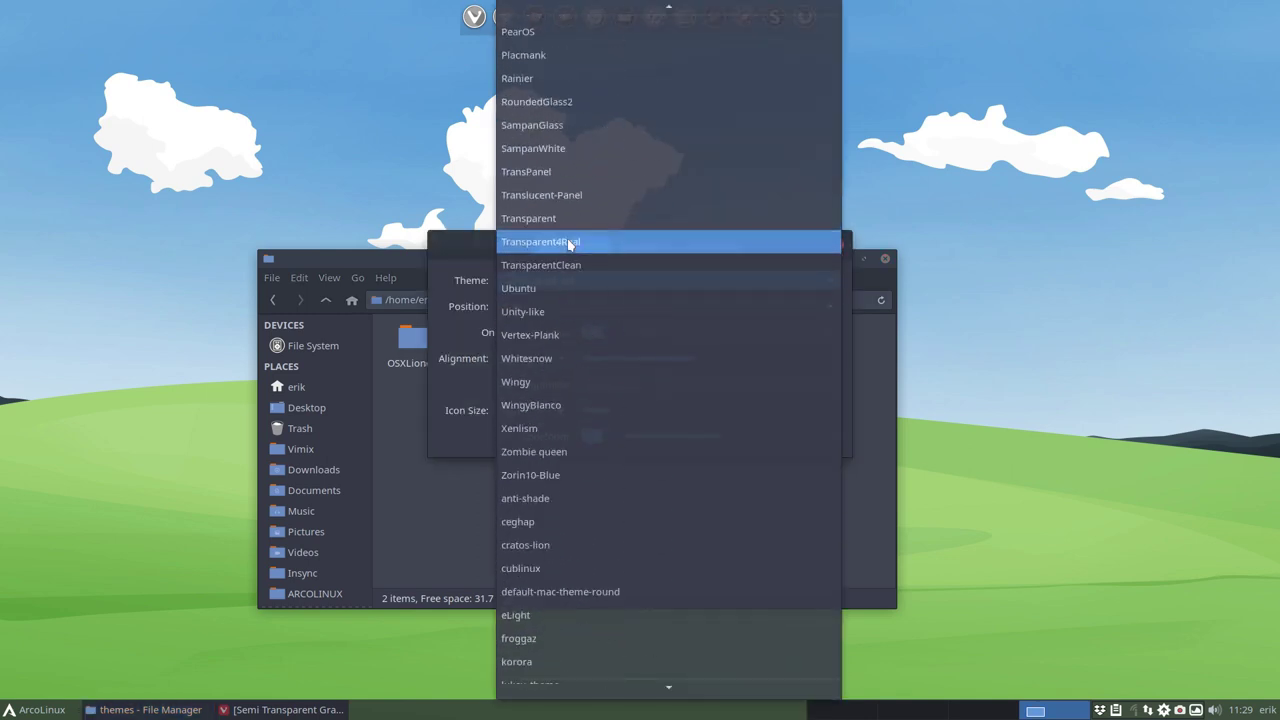
scroll(568, 244, "up", 9)
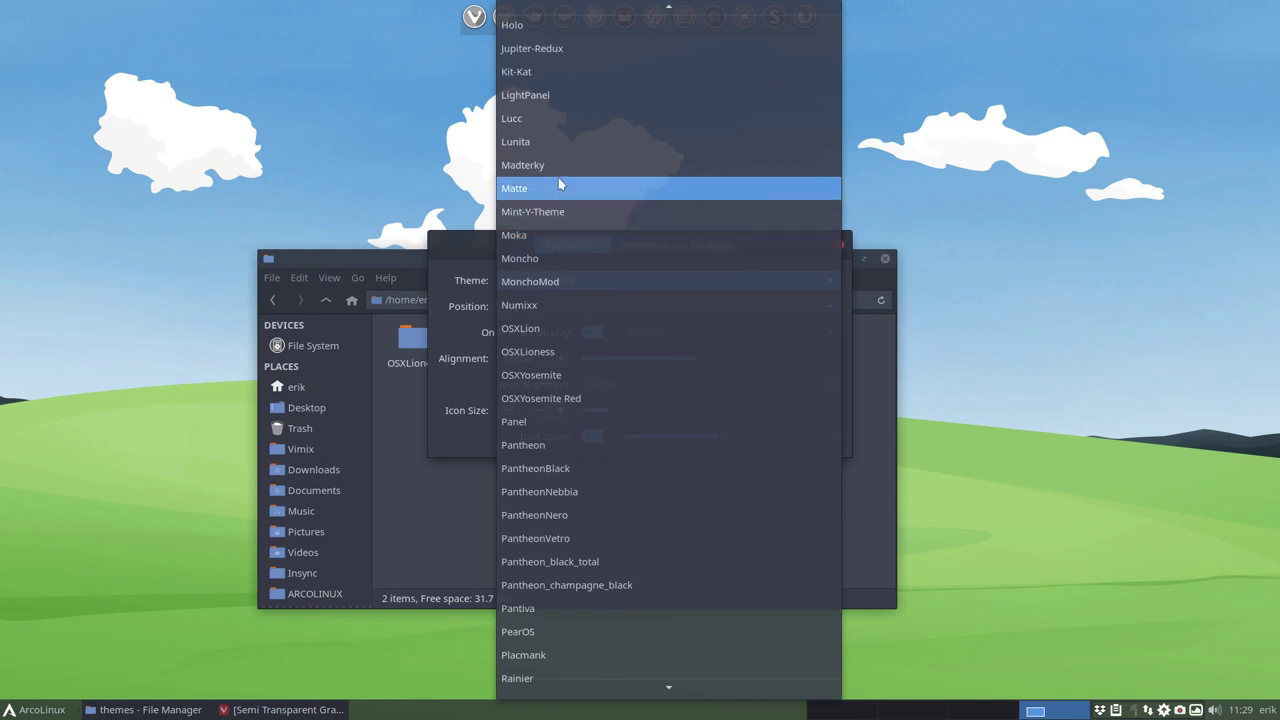
left_click(591, 351)
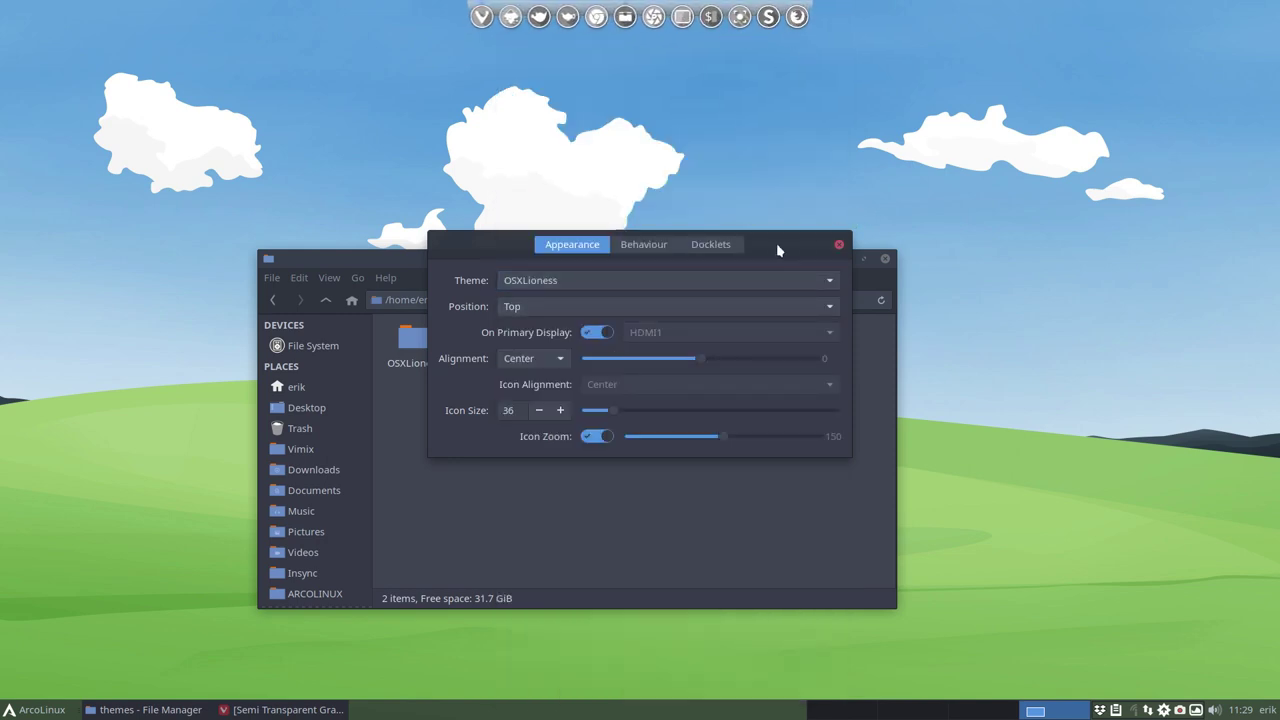
Step: Move the preferences and file manager windows apart and point out the two theme folders in the personal themes folder
left_click_drag(779, 250, 1207, 63)
left_click_drag(660, 260, 365, 255)
left_click(169, 338)
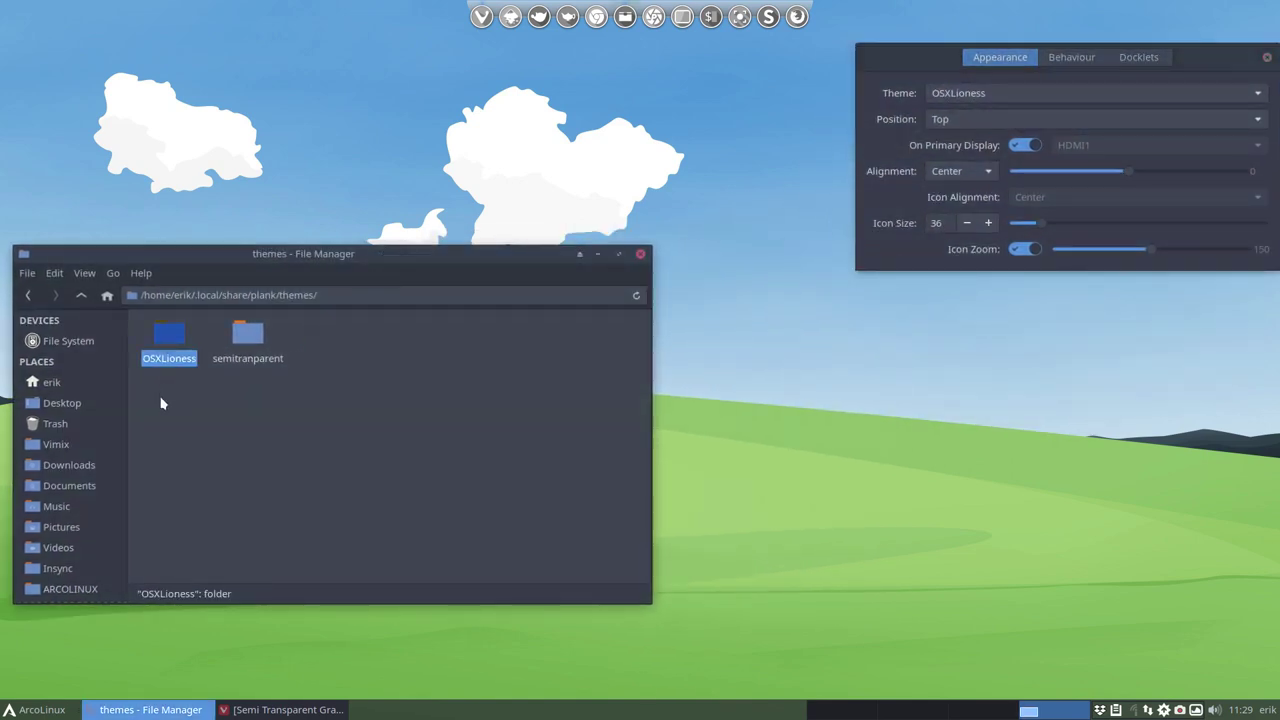
left_click_drag(161, 403, 384, 317)
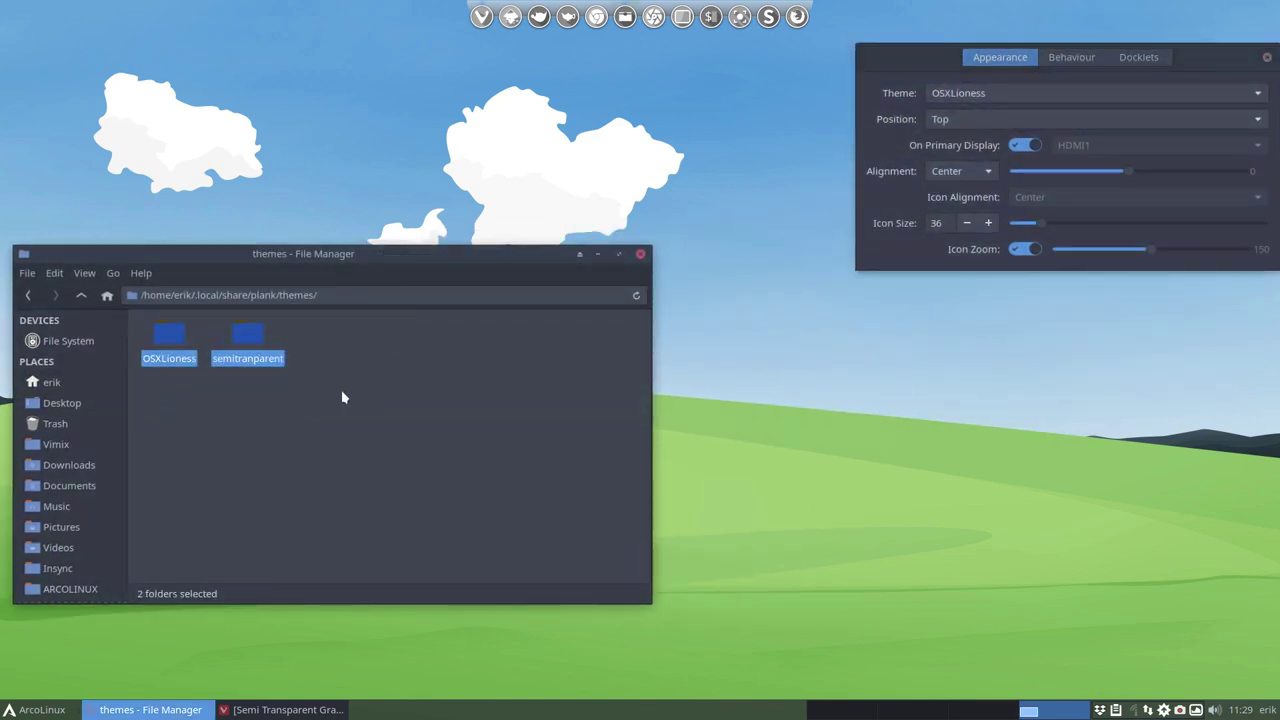
left_click(252, 424)
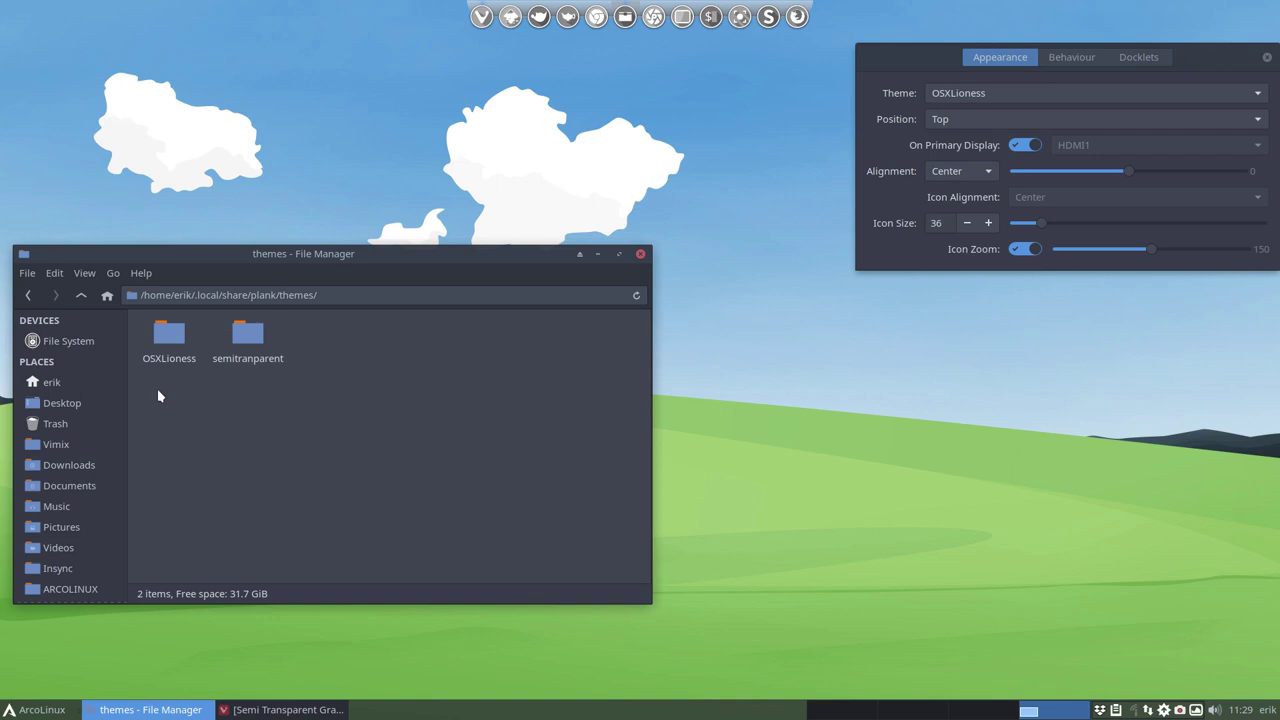
left_click_drag(155, 390, 223, 391)
left_click(175, 340)
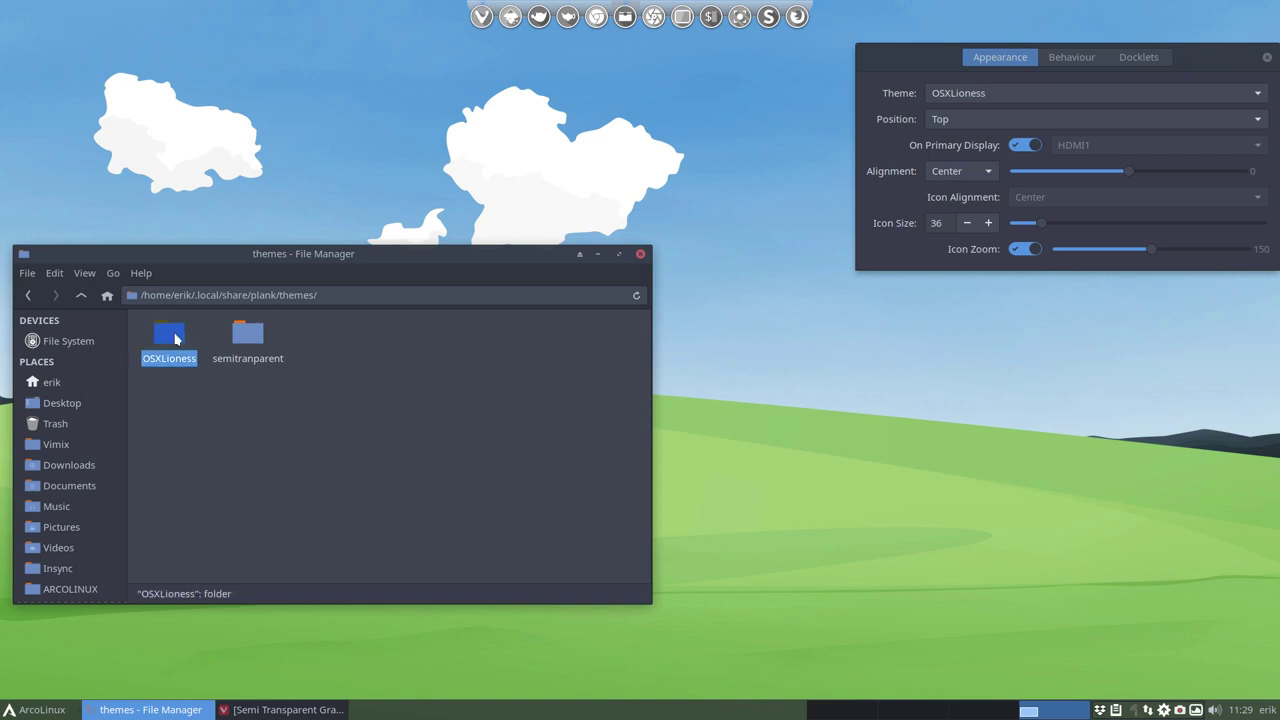
Step: Enter the OSXLioness folder, go over its files, and open dock.theme with Atom
double_click(175, 340)
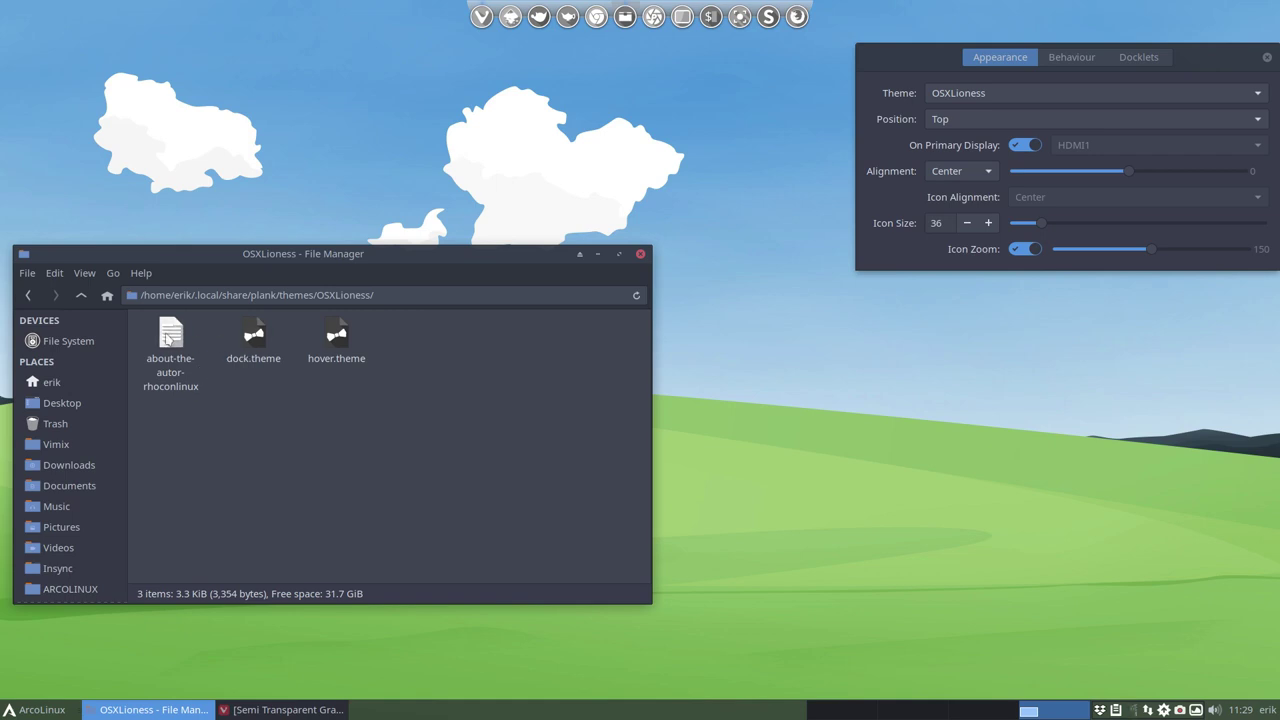
left_click(168, 339)
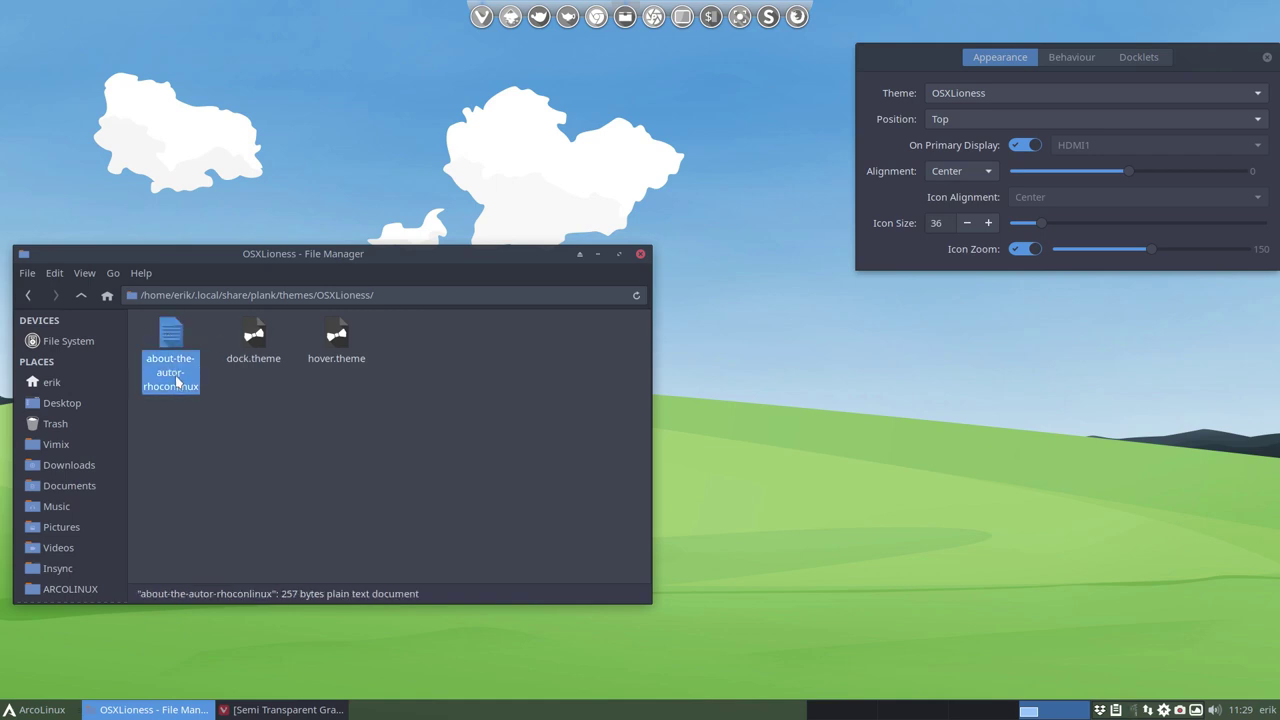
left_click(250, 341)
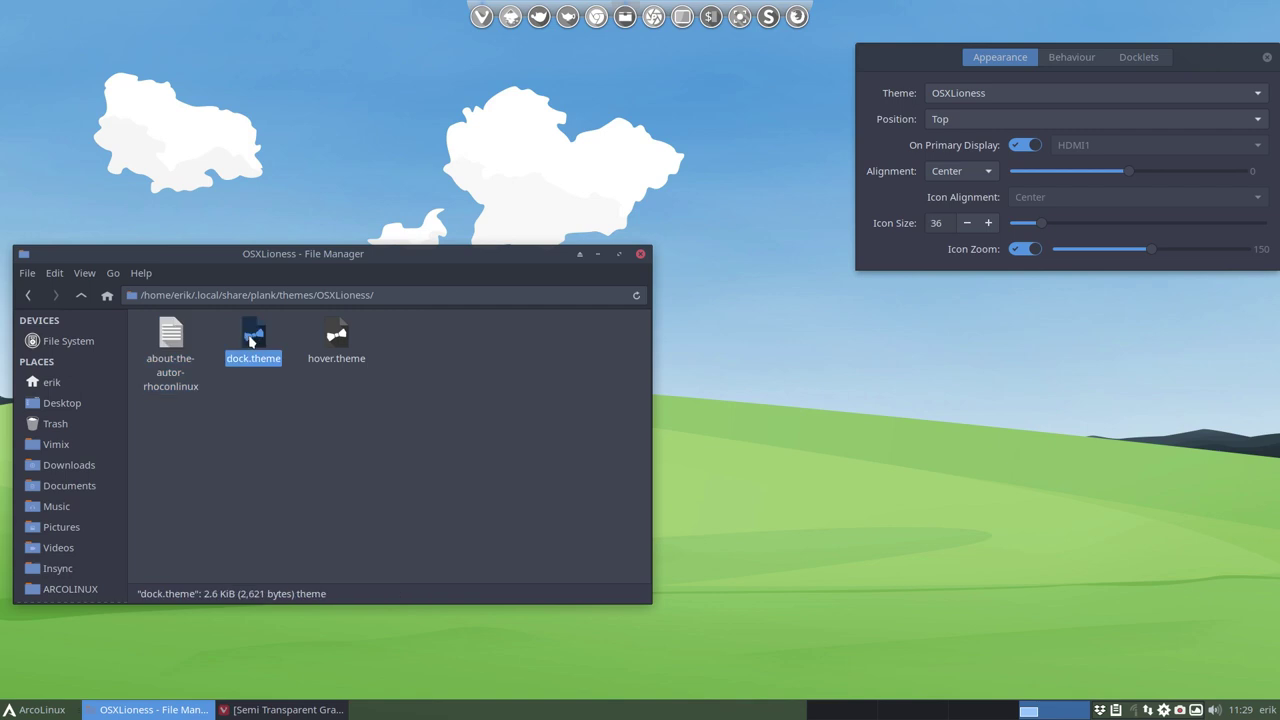
left_click(314, 340)
left_click(255, 345)
right_click(255, 347)
mouse_move(410, 376)
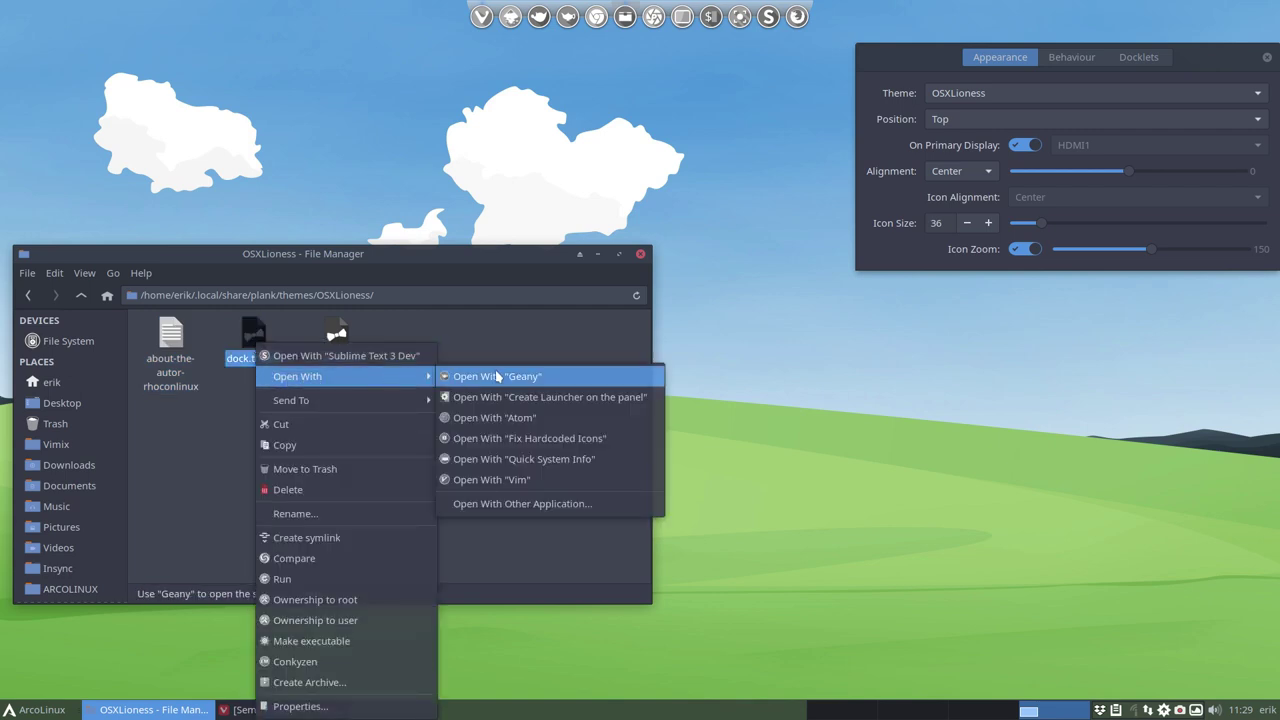
left_click(513, 420)
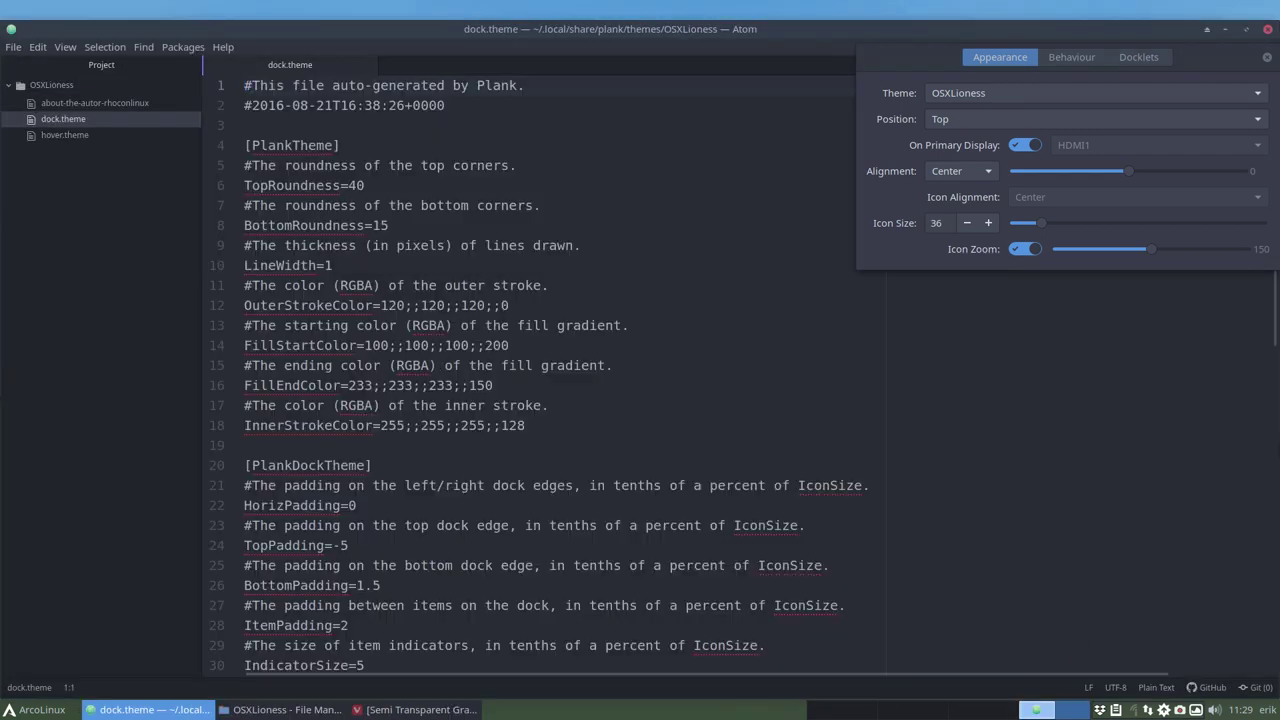
Step: Set the syntax highlighting of dock.theme to Perl
left_click(1160, 688)
type("perl")
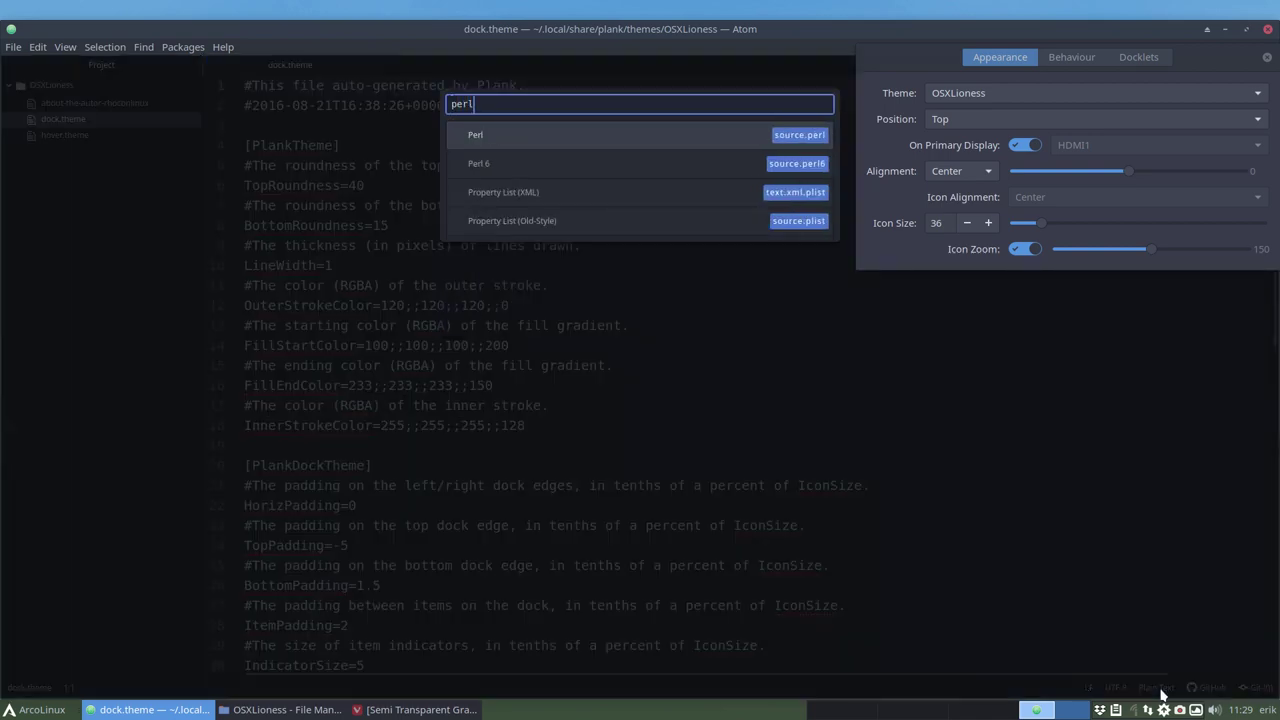
key("Return")
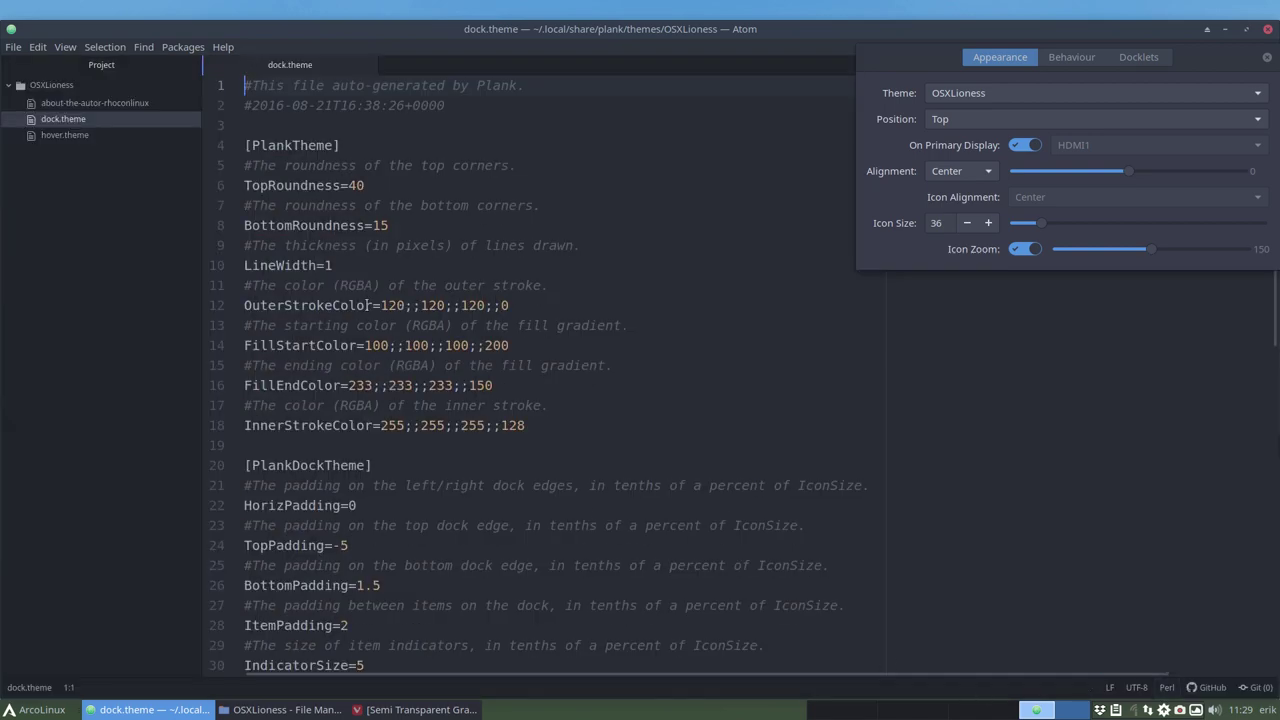
Step: Close the dock preferences and move the editor window down so it clears the dock
left_click_drag(1194, 58, 1202, 172)
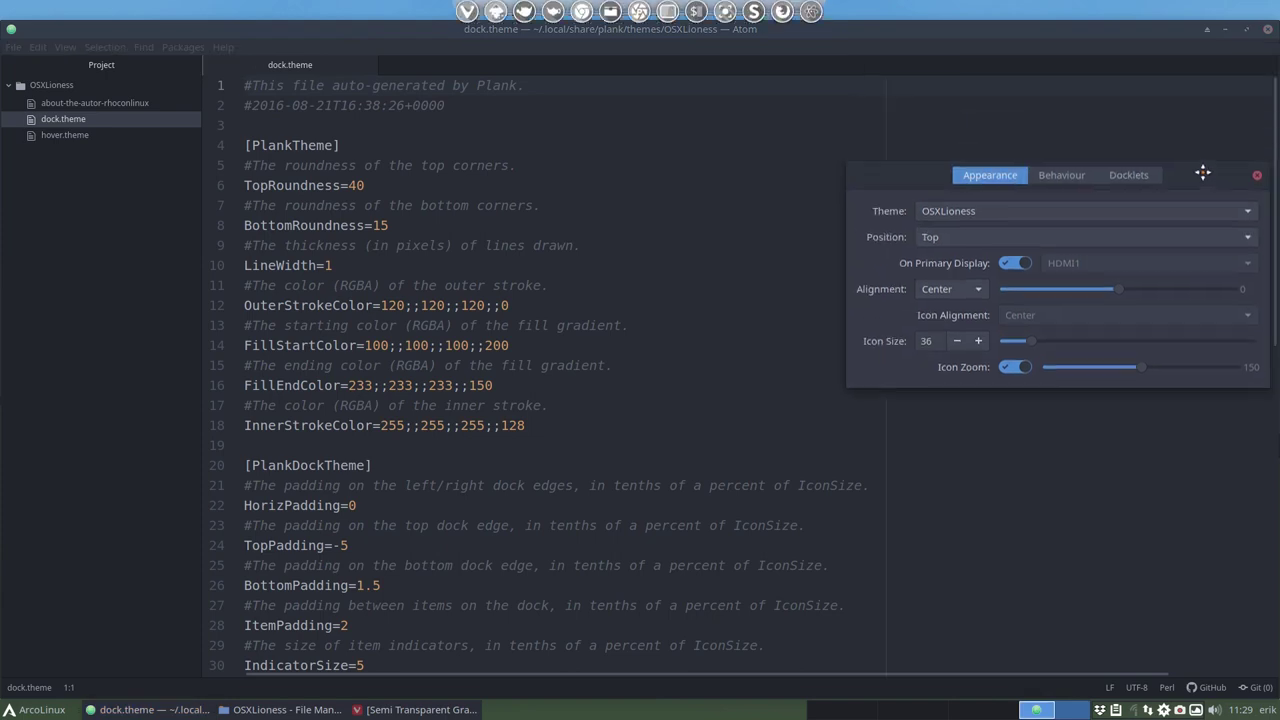
left_click(1257, 175)
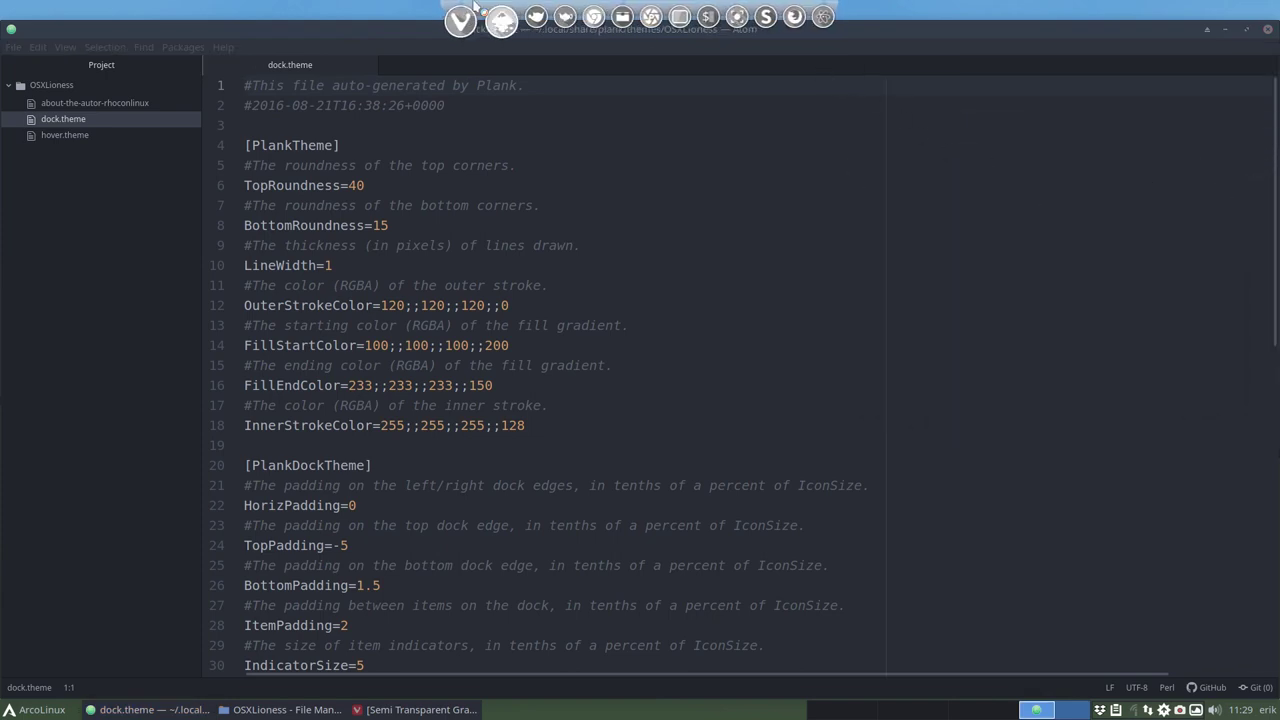
mouse_move(898, 36)
left_mouse_down()
mouse_move(869, 76)
mouse_move(890, 12)
mouse_move(897, 49)
left_mouse_up()
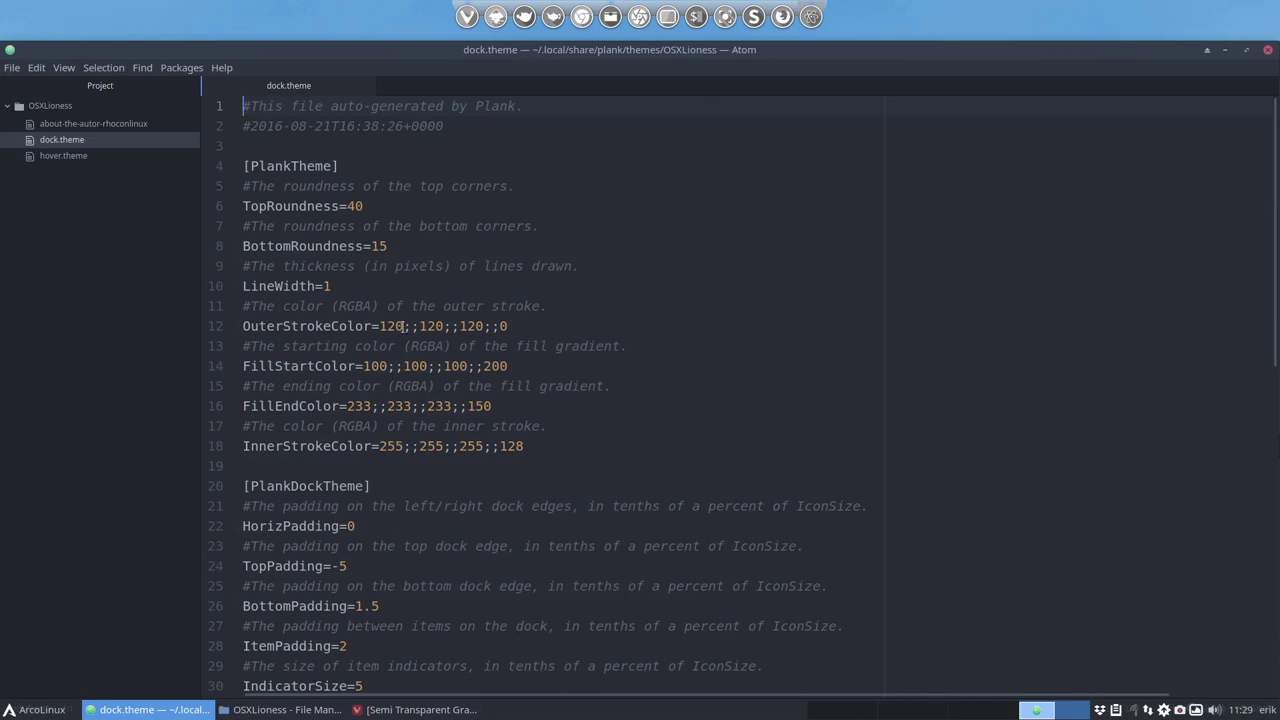
Step: Set both BottomRoundness and TopRoundness to 5 in dock.theme
left_click(390, 246)
key("BackSpace")
key("BackSpace")
type("5")
left_click(396, 198)
key("BackSpace")
key("BackSpace")
type("5")
Step: Set the first three FillStartColor values to 233;;233;;233 and save dock.theme
left_click(377, 366)
left_click_drag(364, 366, 386, 365)
type("233")
double_click(414, 362)
type("233")
double_click(459, 363)
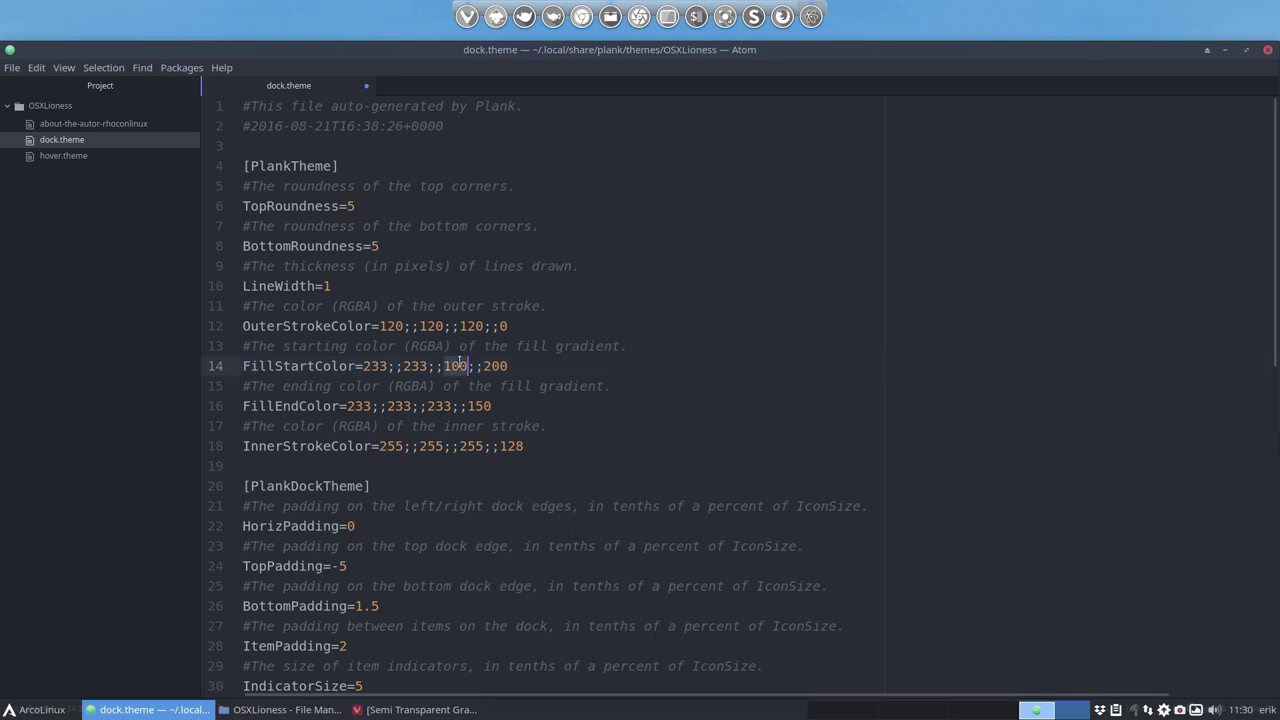
type("233")
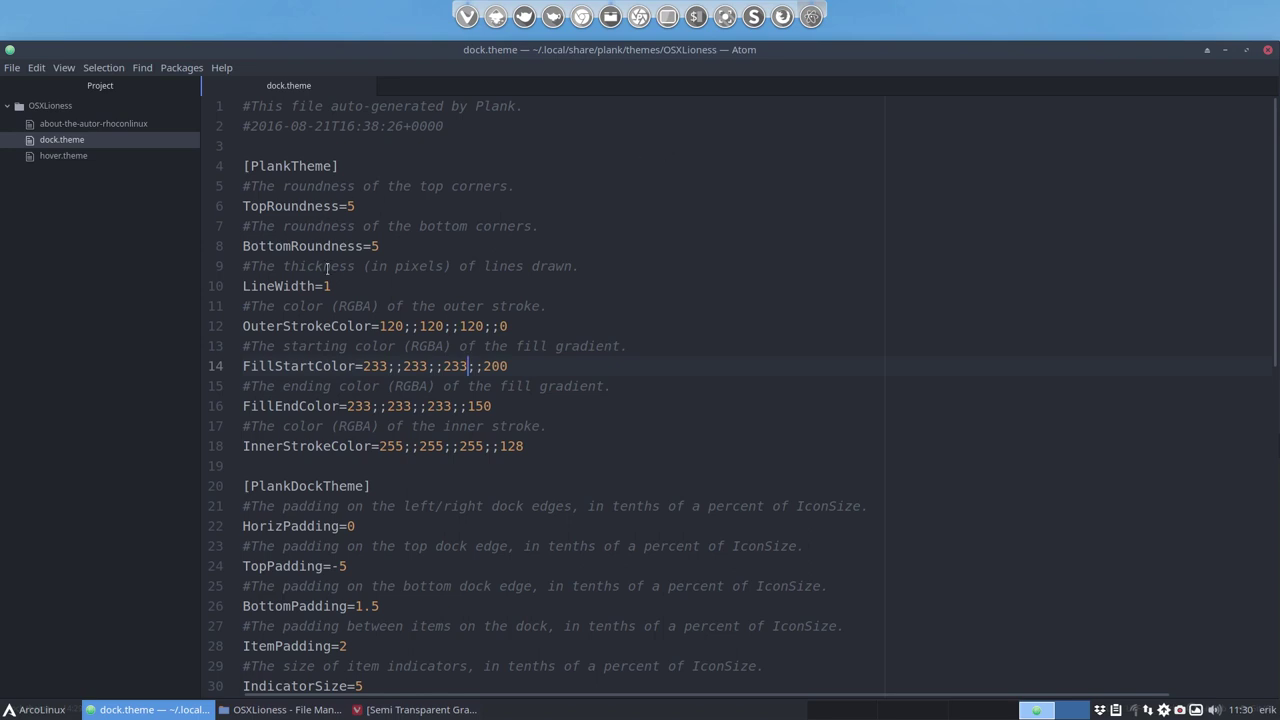
Step: Try a TopRoundness of 0 on the dock and return the value to 5
left_click(368, 207)
key("BackSpace")
type("0")
key("BackSpace")
type("5")
Step: Set BottomRoundness to 0 and save dock.theme
left_click(385, 245)
key("BackSpace")
type("0")
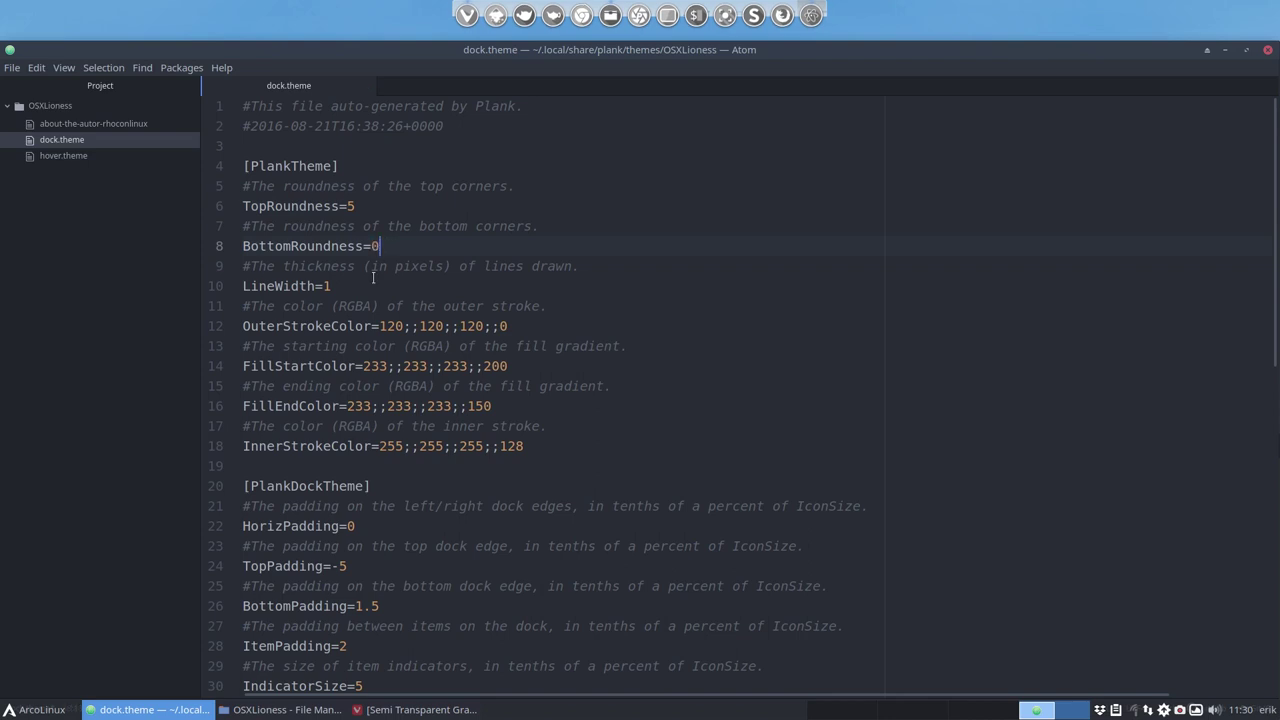
Step: Try a TopPadding of 15 in the PlankDockTheme section and save the file to test it on the dock
scroll(383, 469, "down", 3)
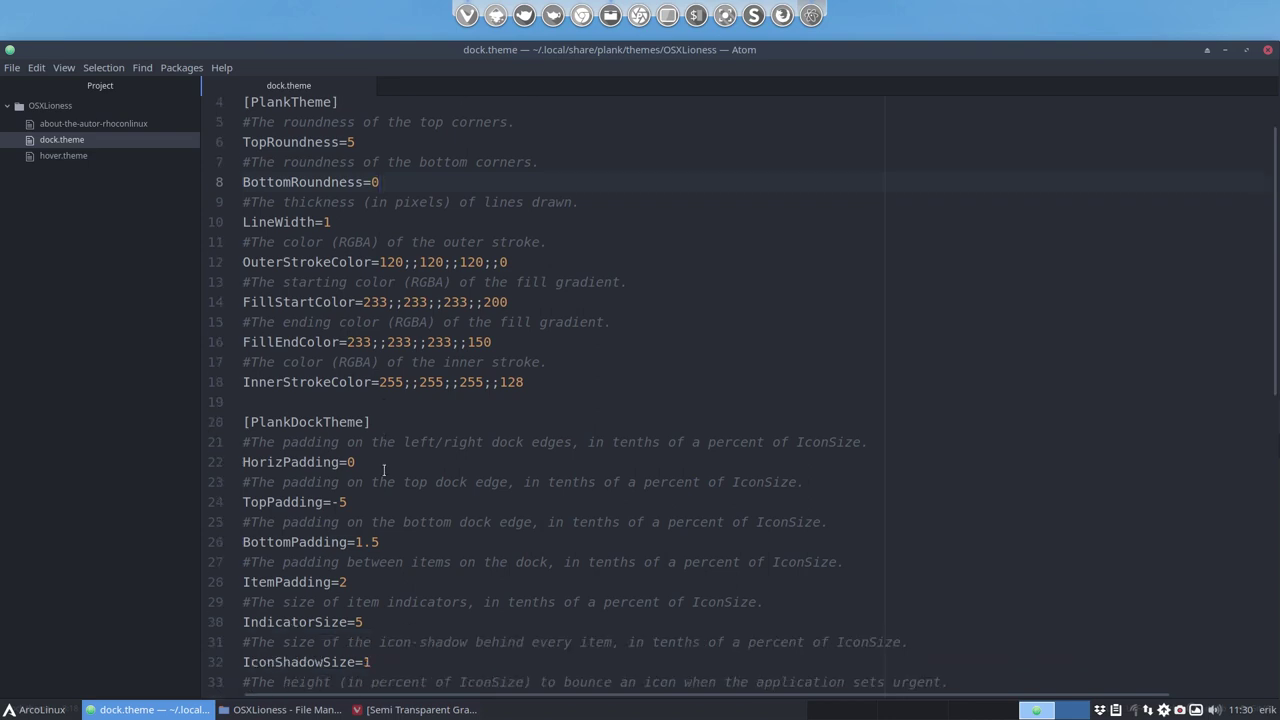
left_click(358, 469)
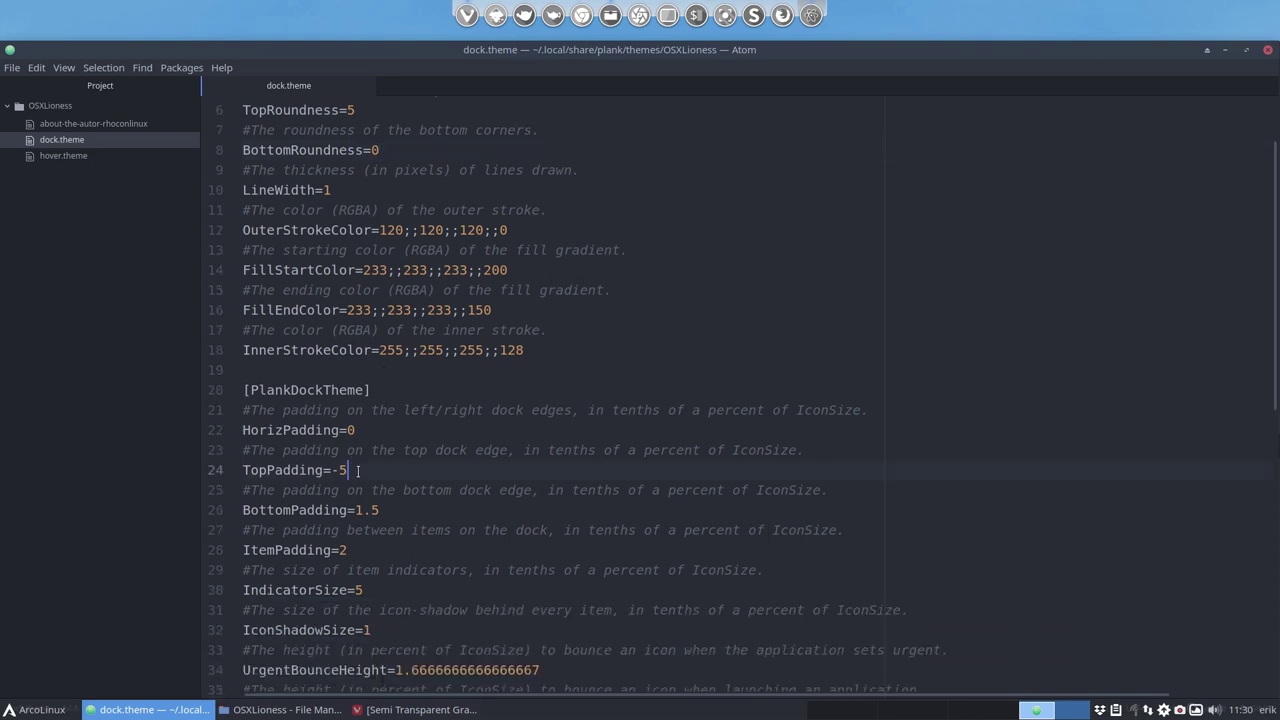
key("BackSpace")
key("BackSpace")
type("15")
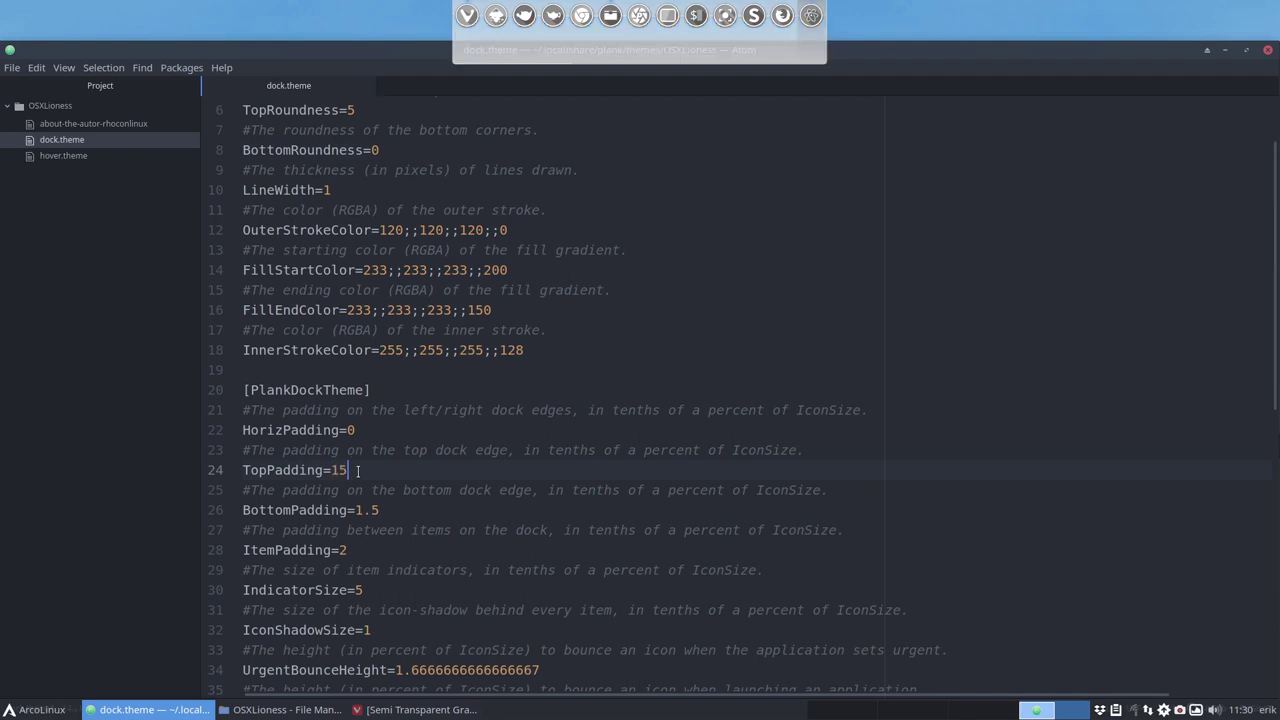
Step: Set TopPadding to 2, save dock.theme, look over the remaining settings, and close the editor
key("BackSpace")
key("BackSpace")
type("0")
key("BackSpace")
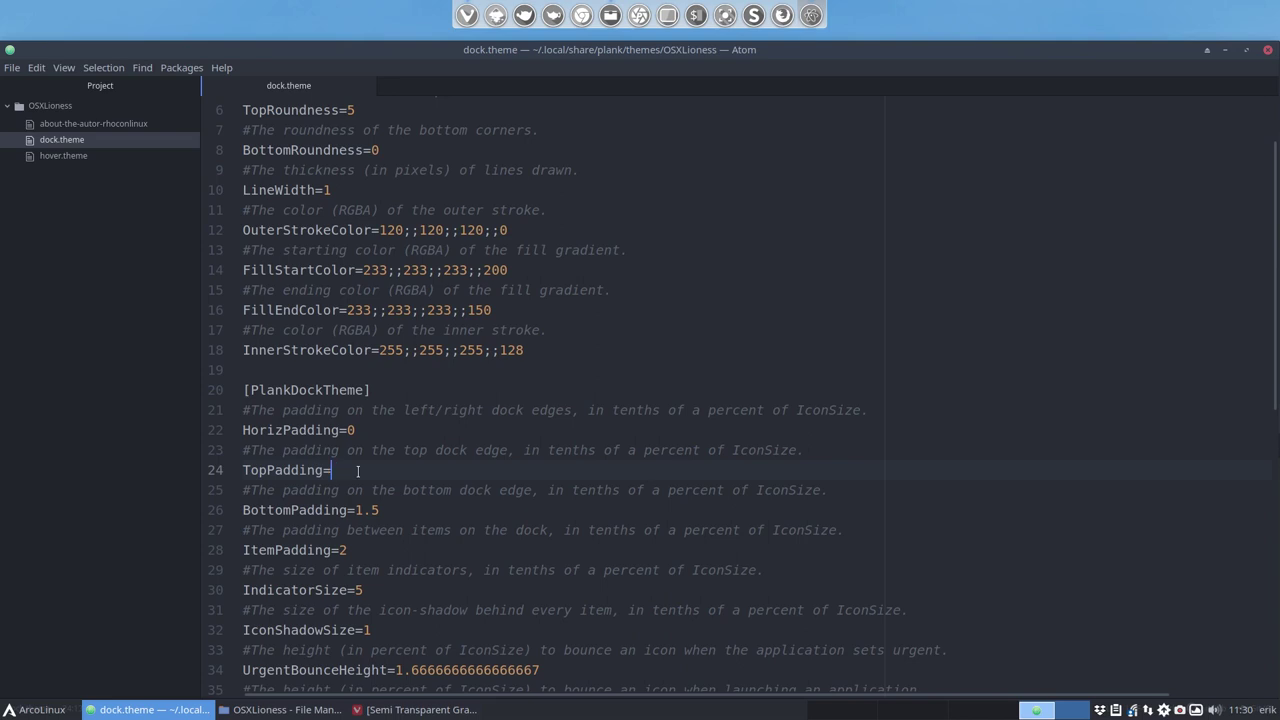
type("2")
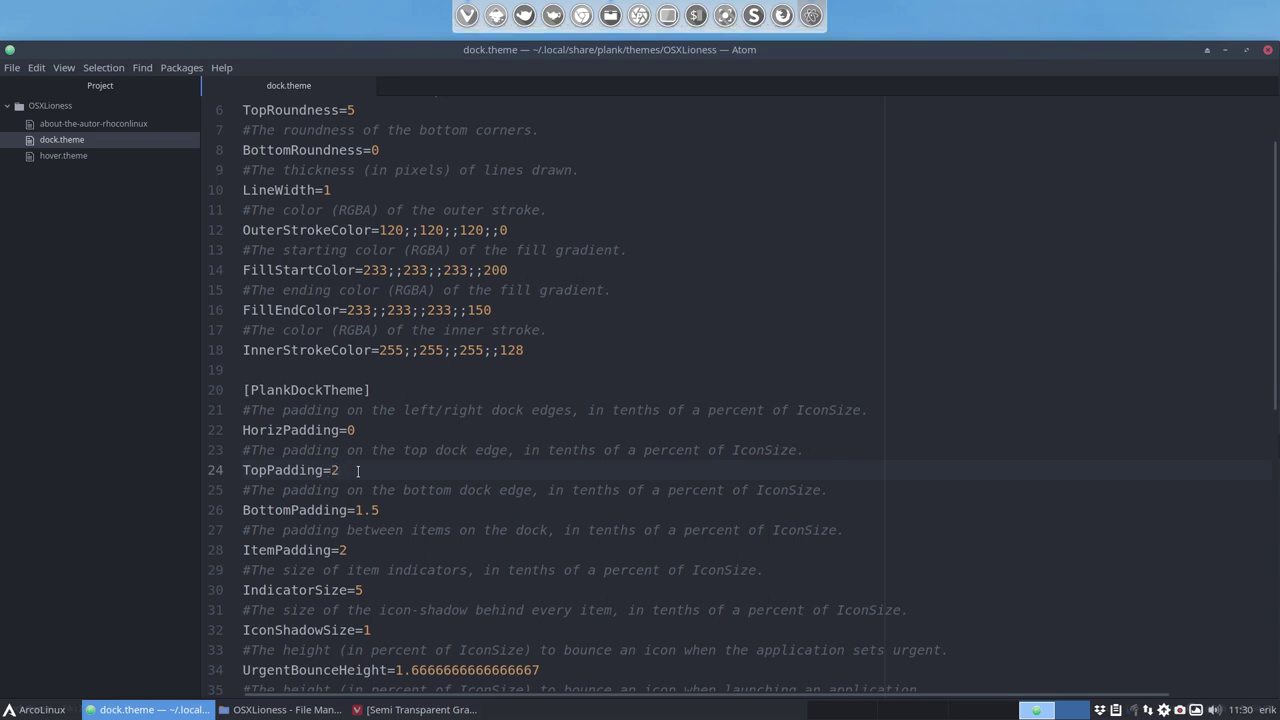
scroll(381, 481, "down", 5)
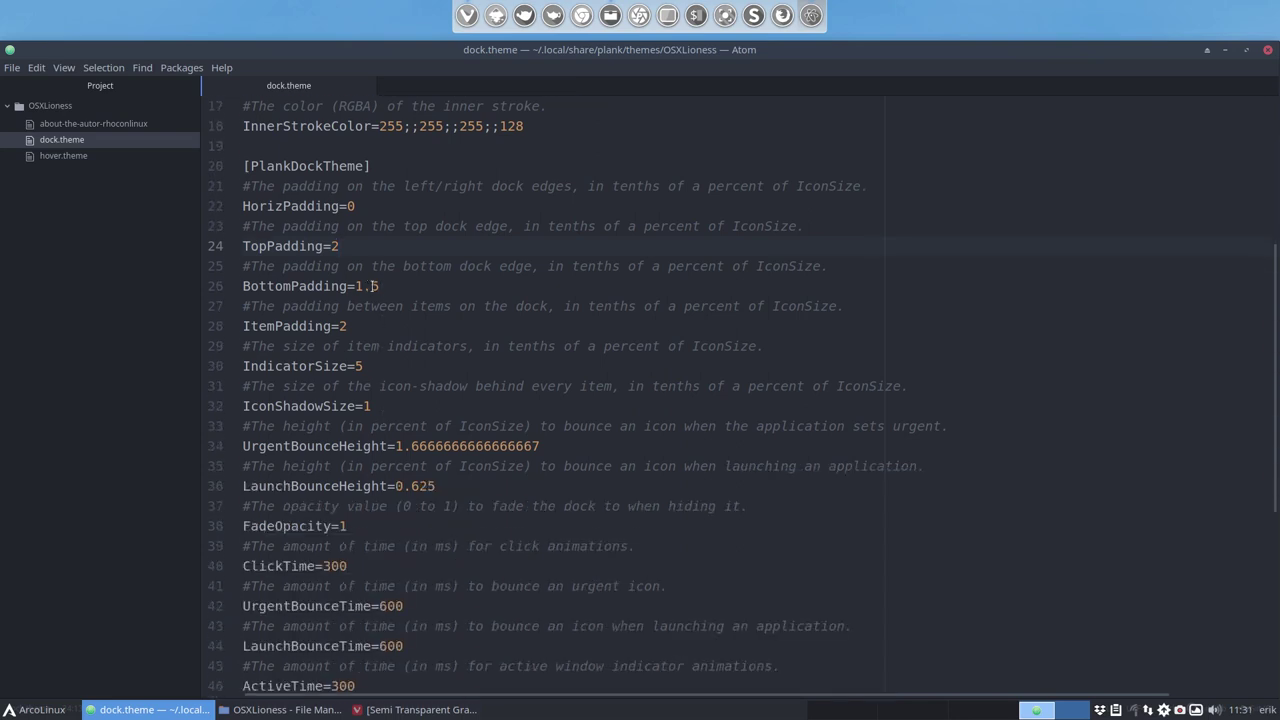
scroll(390, 365, "up", 5)
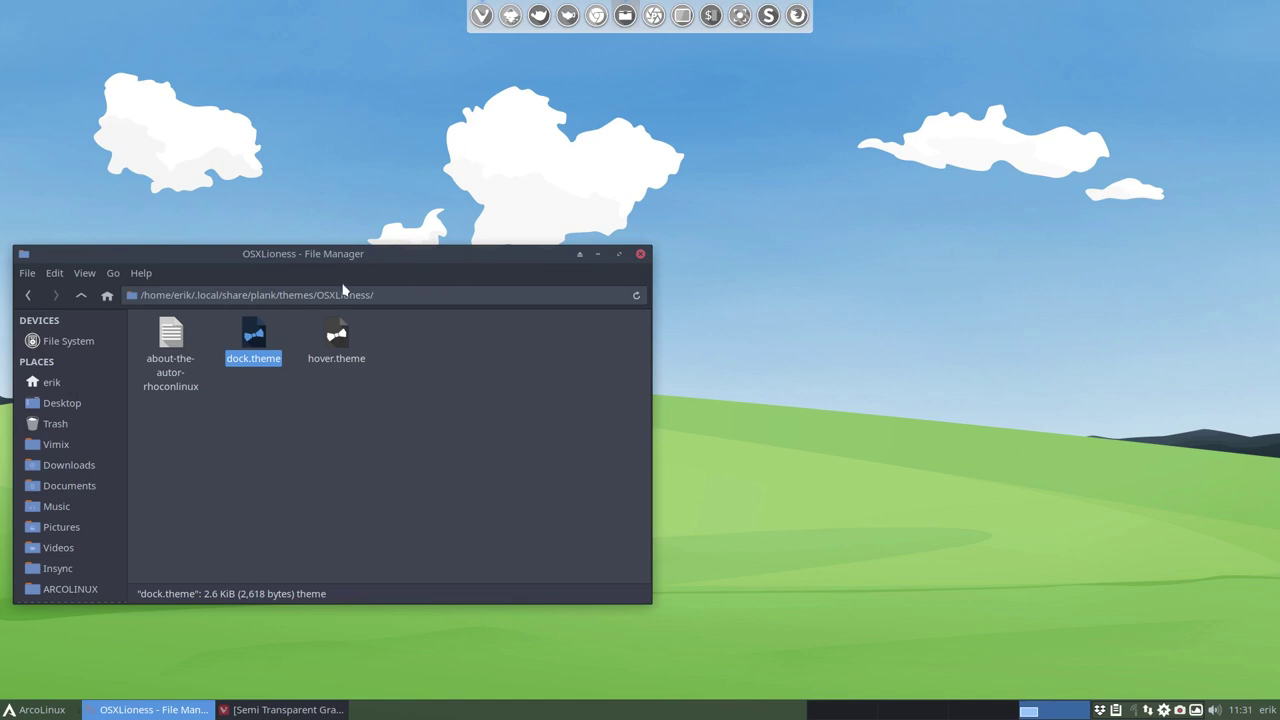
Step: Go back up to the personal .local/share/plank/themes folder and select both theme folders
left_click(198, 294)
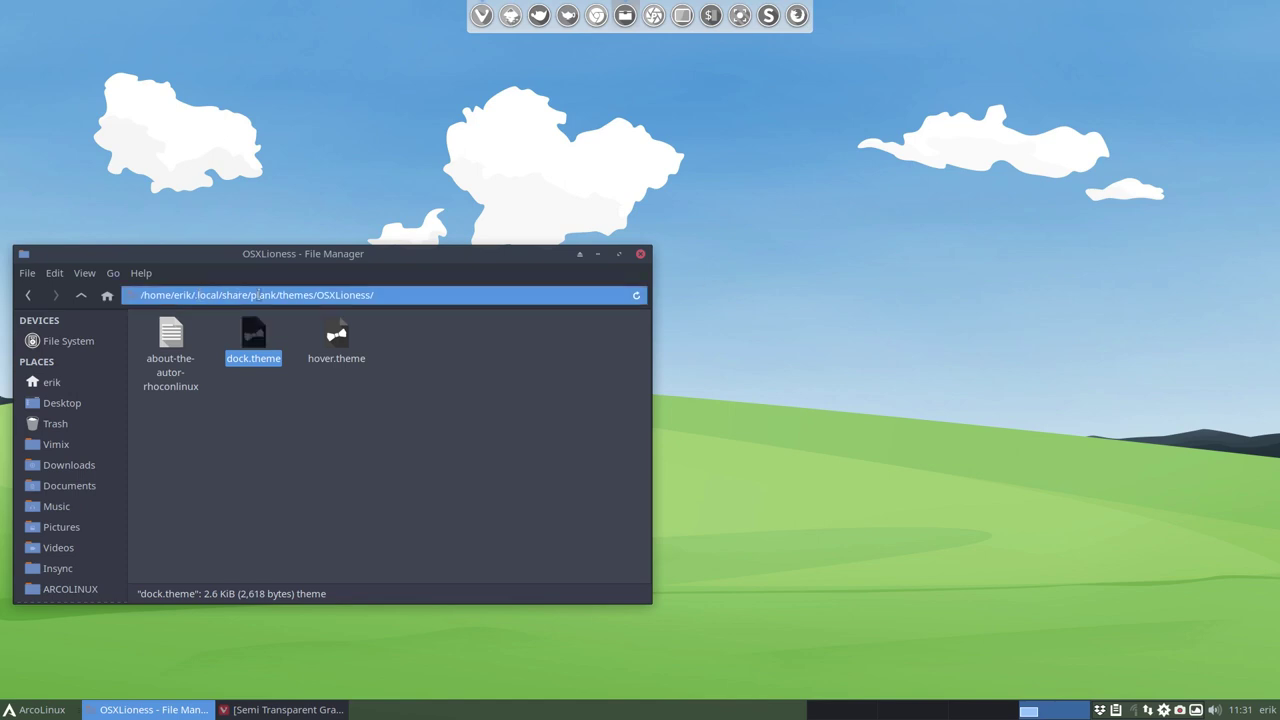
left_click_drag(314, 295, 409, 298)
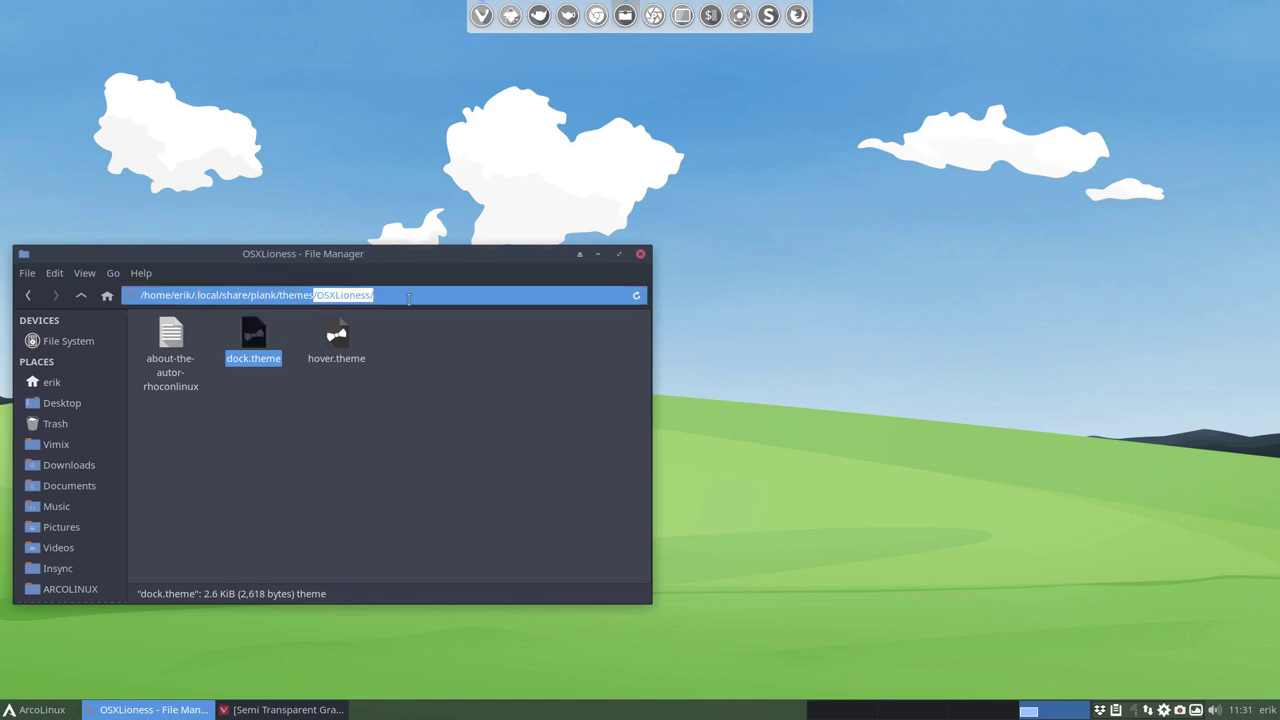
left_click(82, 294)
left_click_drag(152, 404, 521, 368)
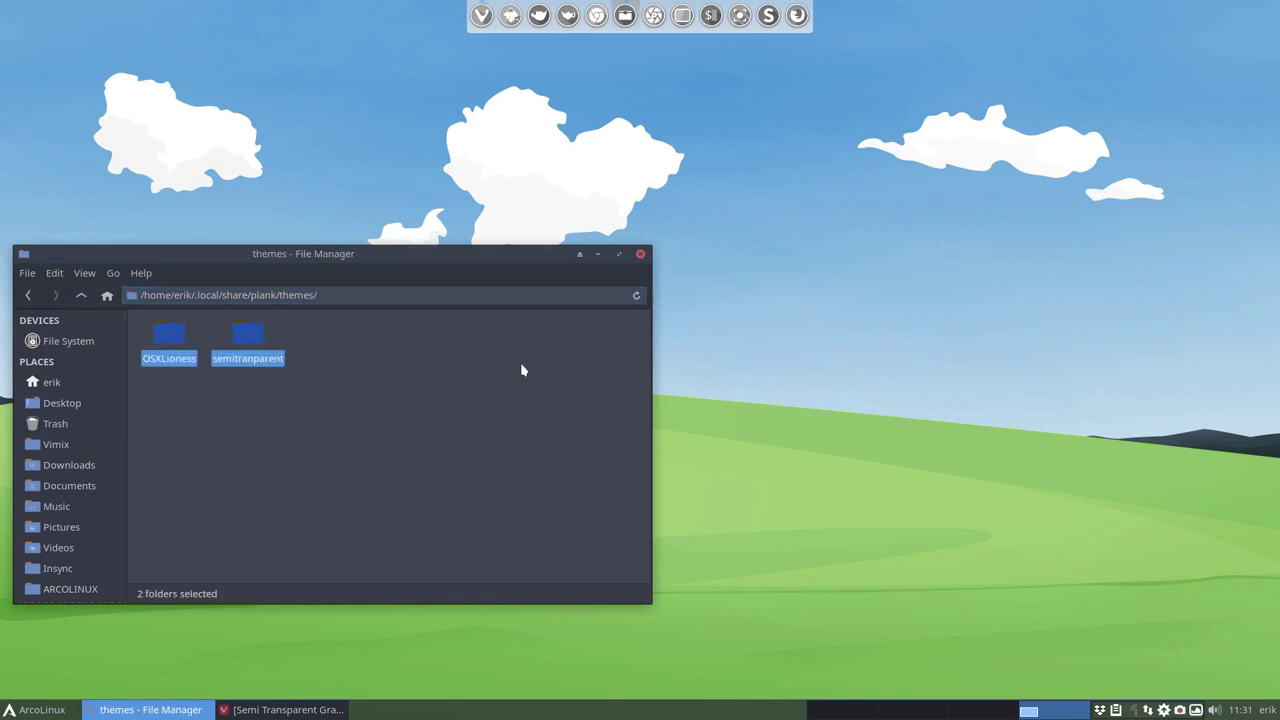
Step: Switch to the Vivaldi browser, return to the Google results for plank themes, and open the AddictiveTips article on the 7 best Plank dock themes
left_click(297, 709)
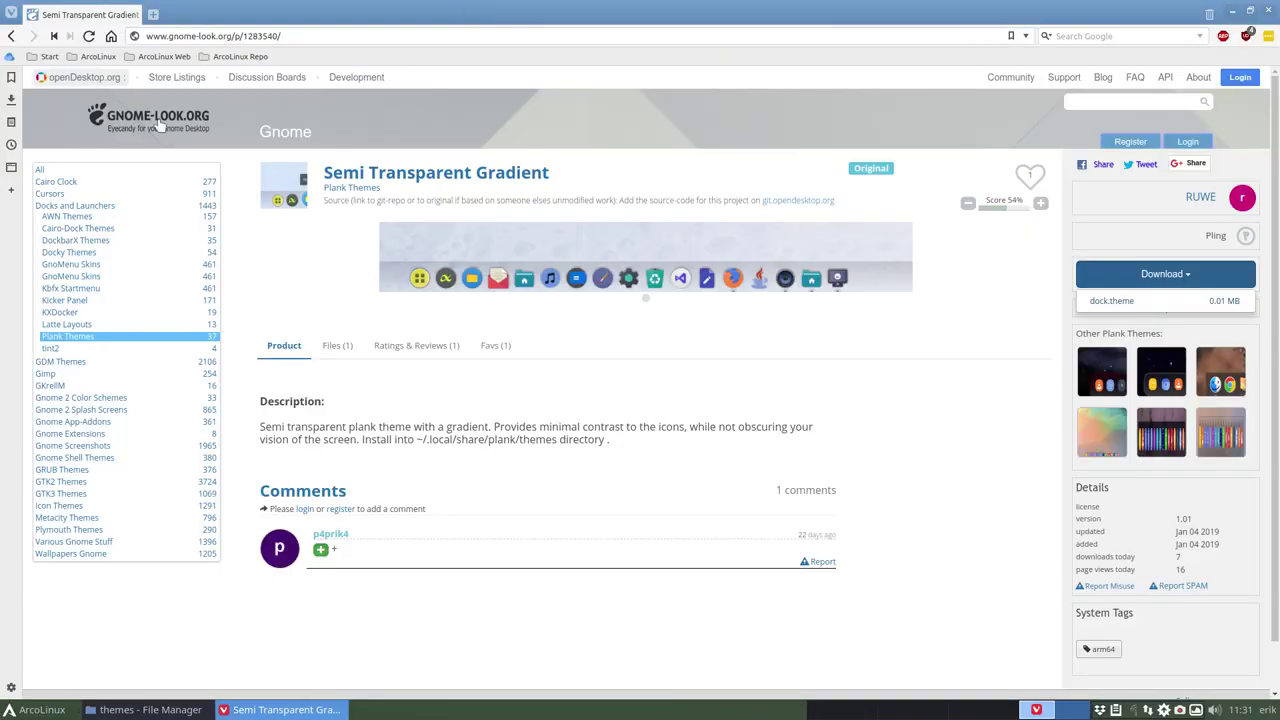
left_click(11, 36)
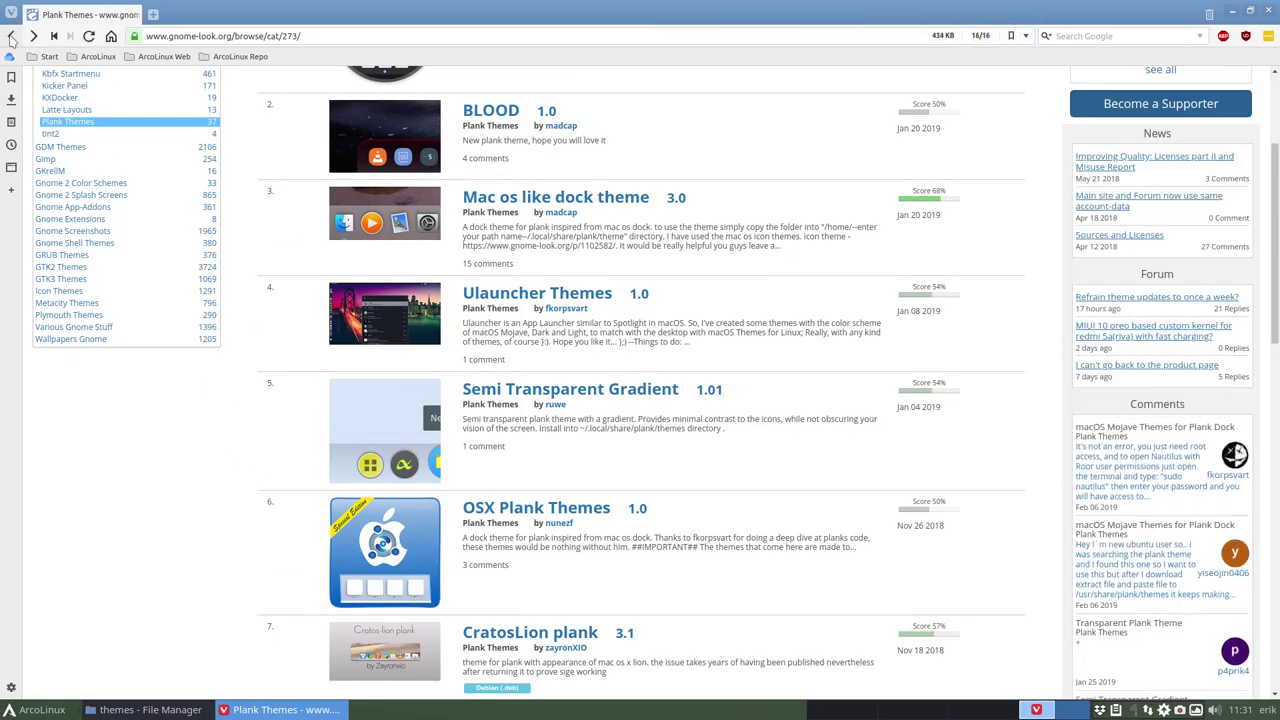
left_click(11, 36)
scroll(108, 352, "down", 3)
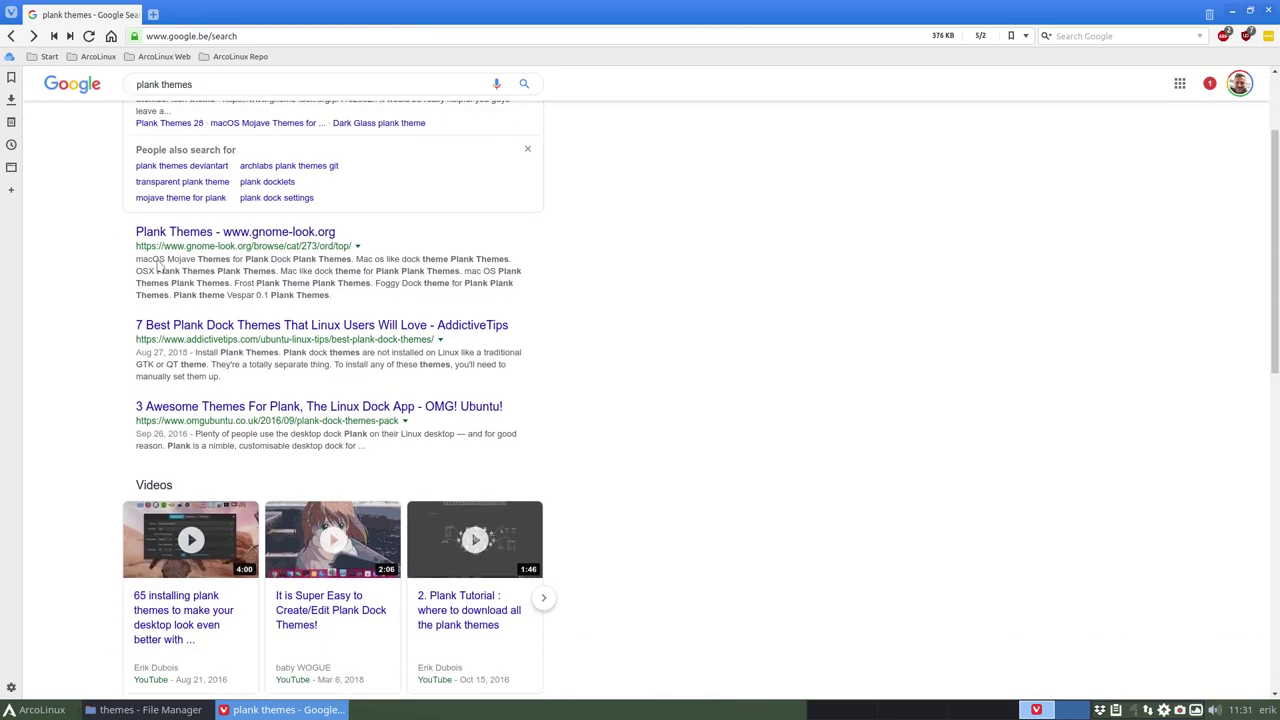
scroll(94, 354, "down", 2)
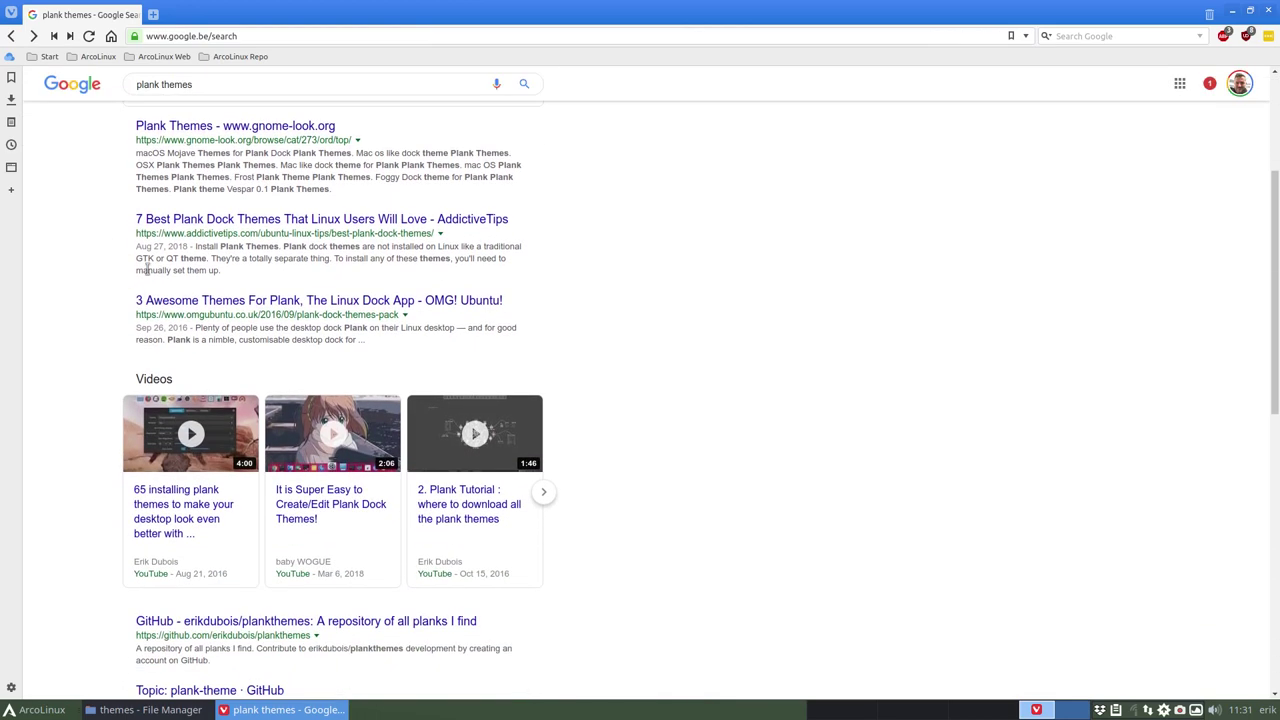
left_click(345, 221)
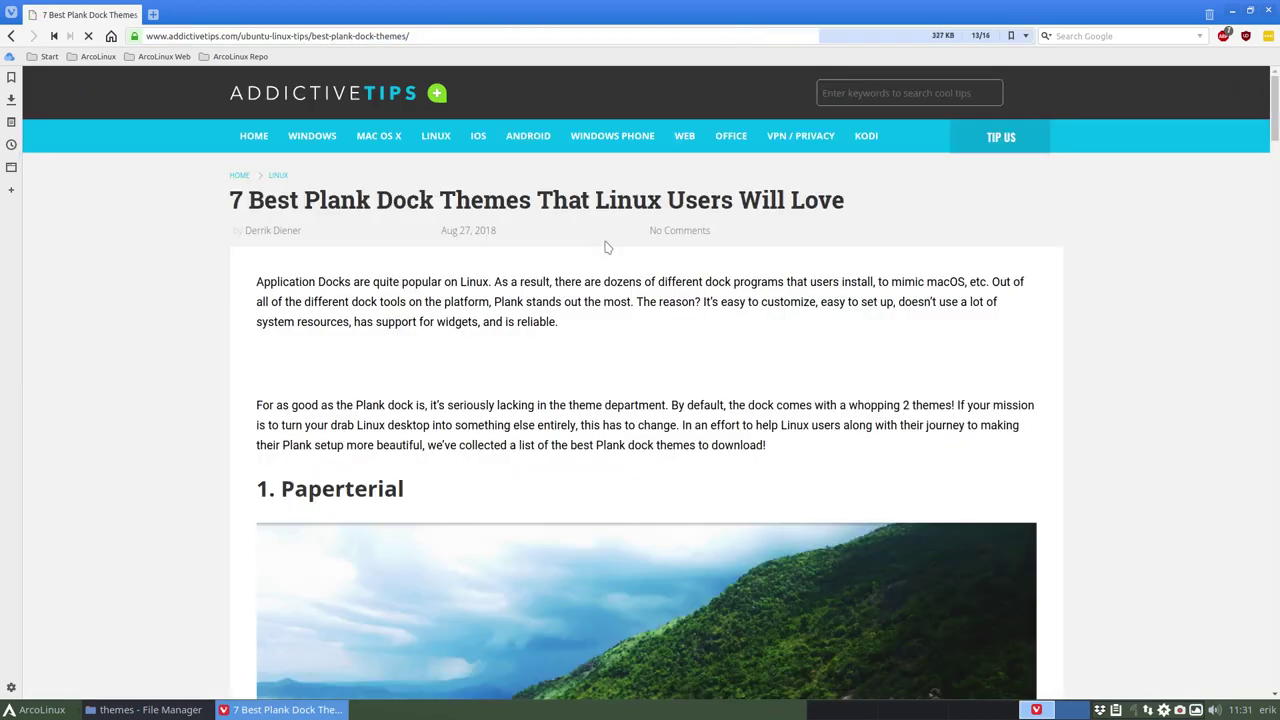
Step: Look through the themes in the article and open the Gnome-look download page for Foggy Dock
scroll(162, 519, "down", 5)
scroll(162, 519, "down", 8)
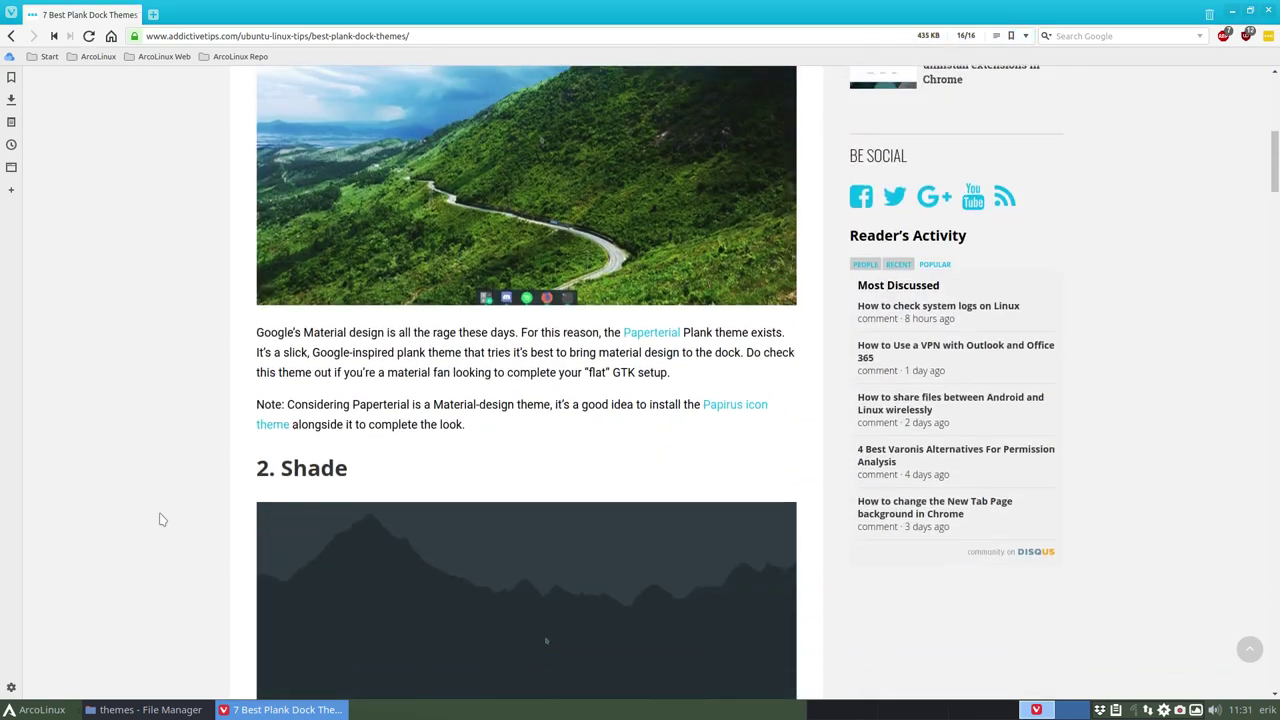
scroll(162, 519, "down", 10)
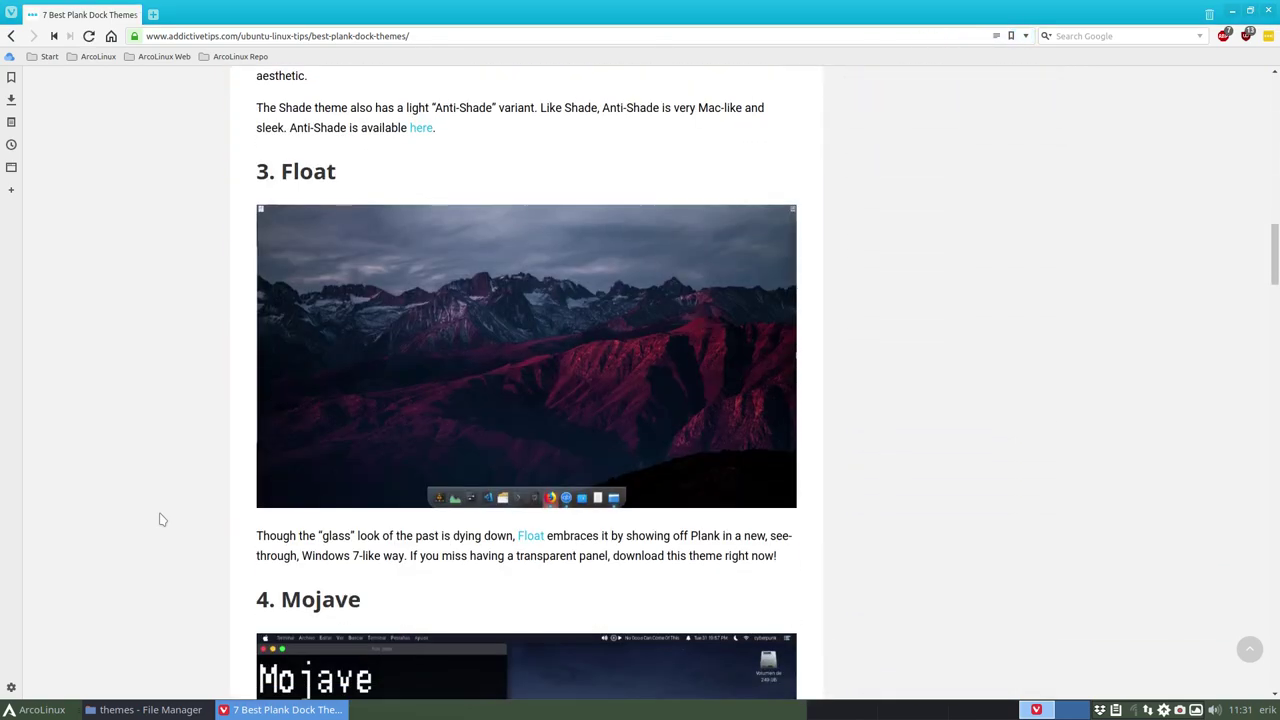
scroll(162, 519, "down", 3)
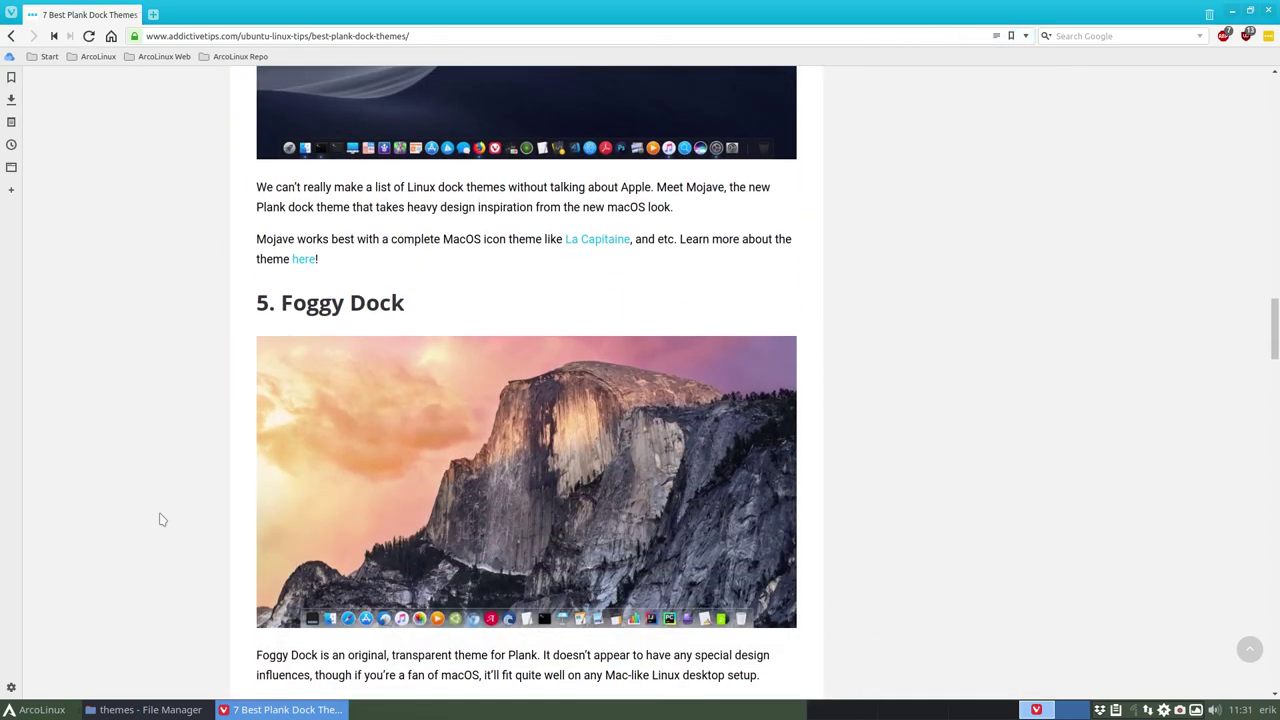
scroll(162, 519, "down", 2)
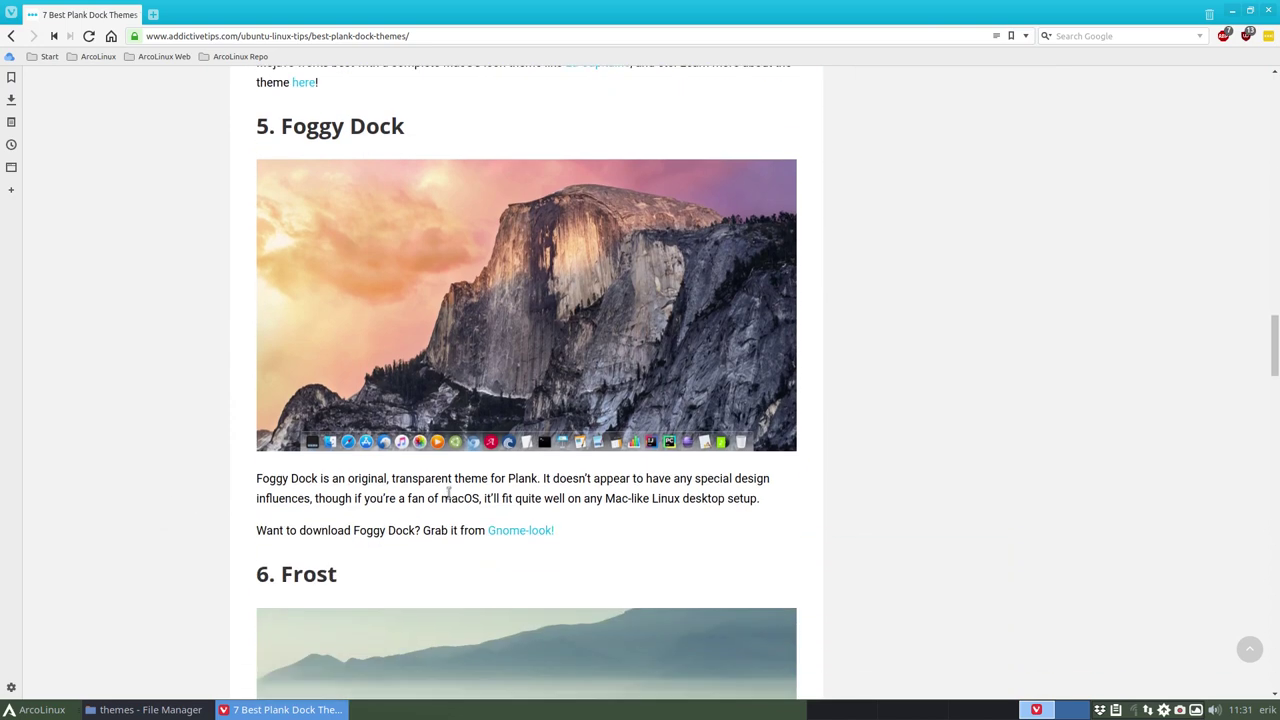
left_click(514, 537)
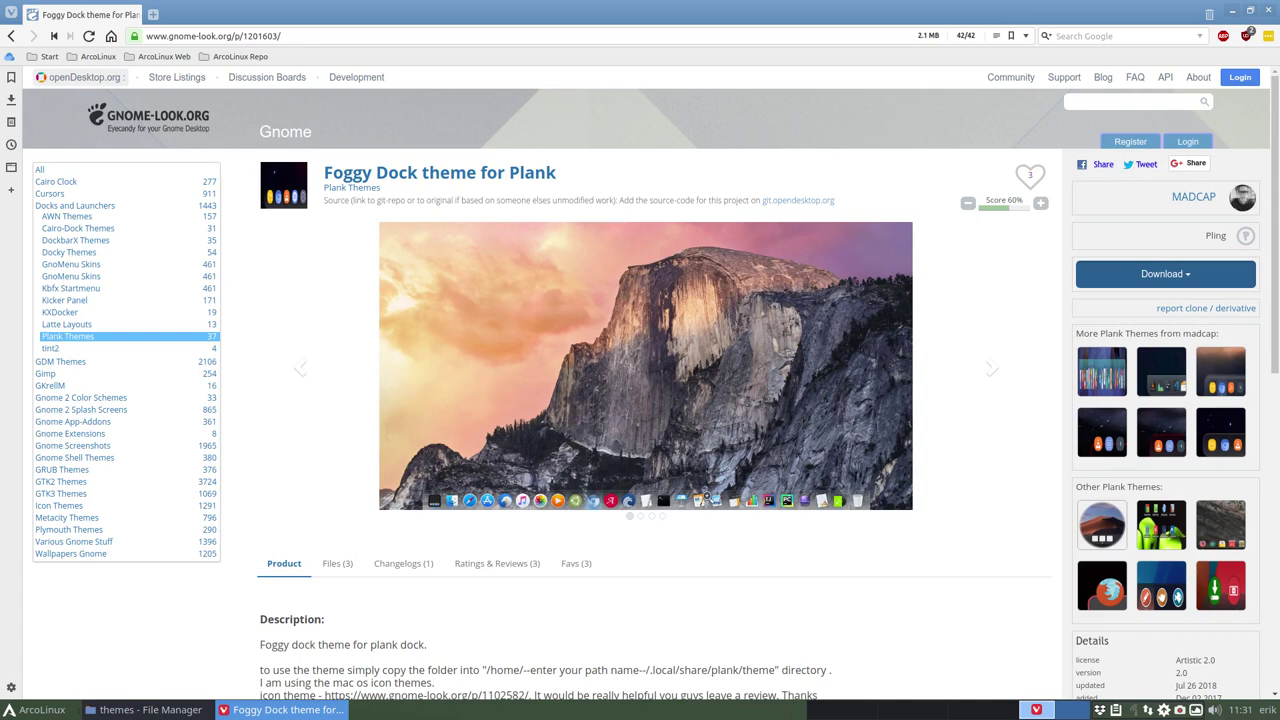
Step: Download FOGGY ROUND 3.0.tar.gz from the Foggy Dock page and minimize the browser
left_click(1187, 277)
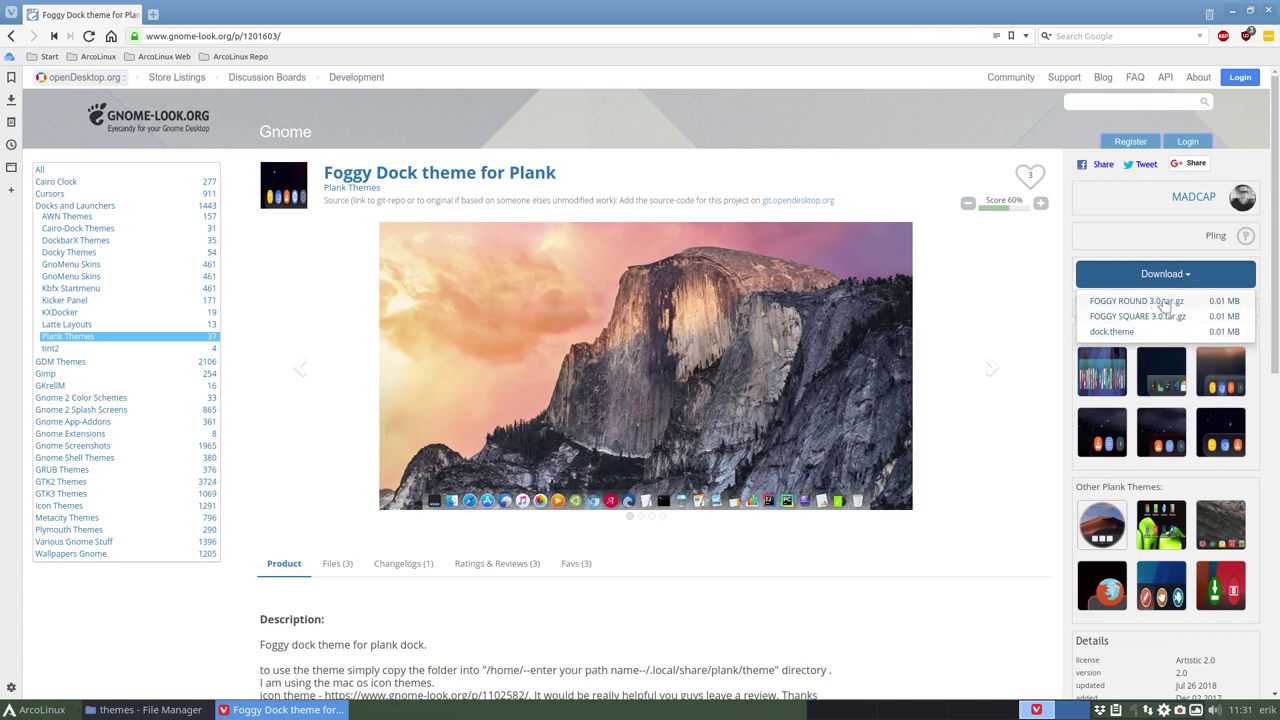
left_click(1162, 299)
left_click(677, 374)
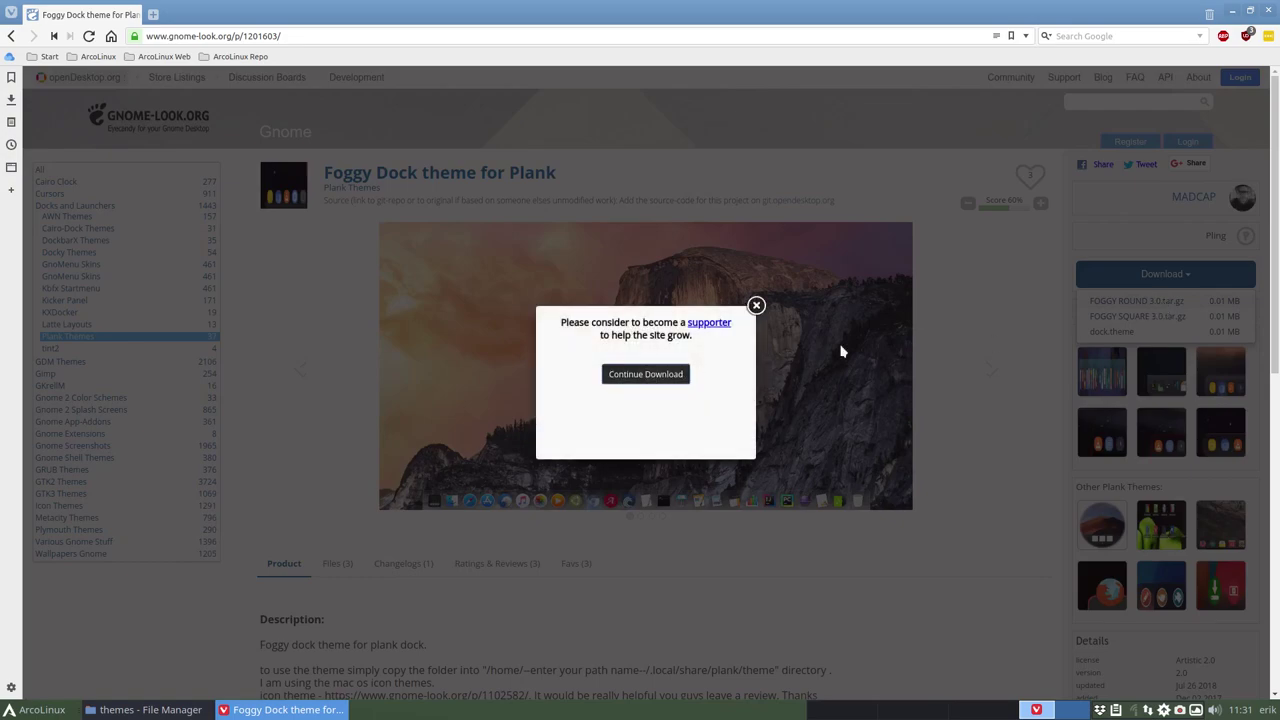
left_click(1231, 15)
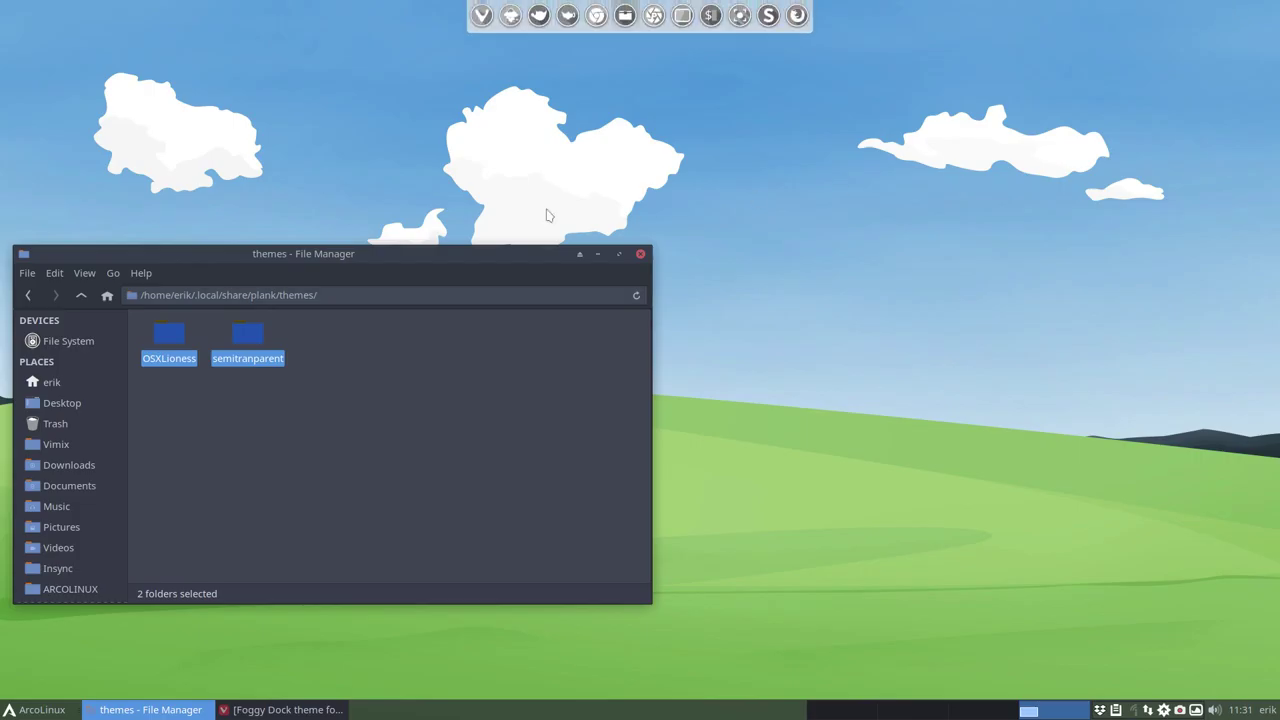
Step: Extract FOGGY ROUND 3.0.tar.gz in the Downloads folder and open the extracted folder to check its contents
left_click(82, 465)
right_click(326, 345)
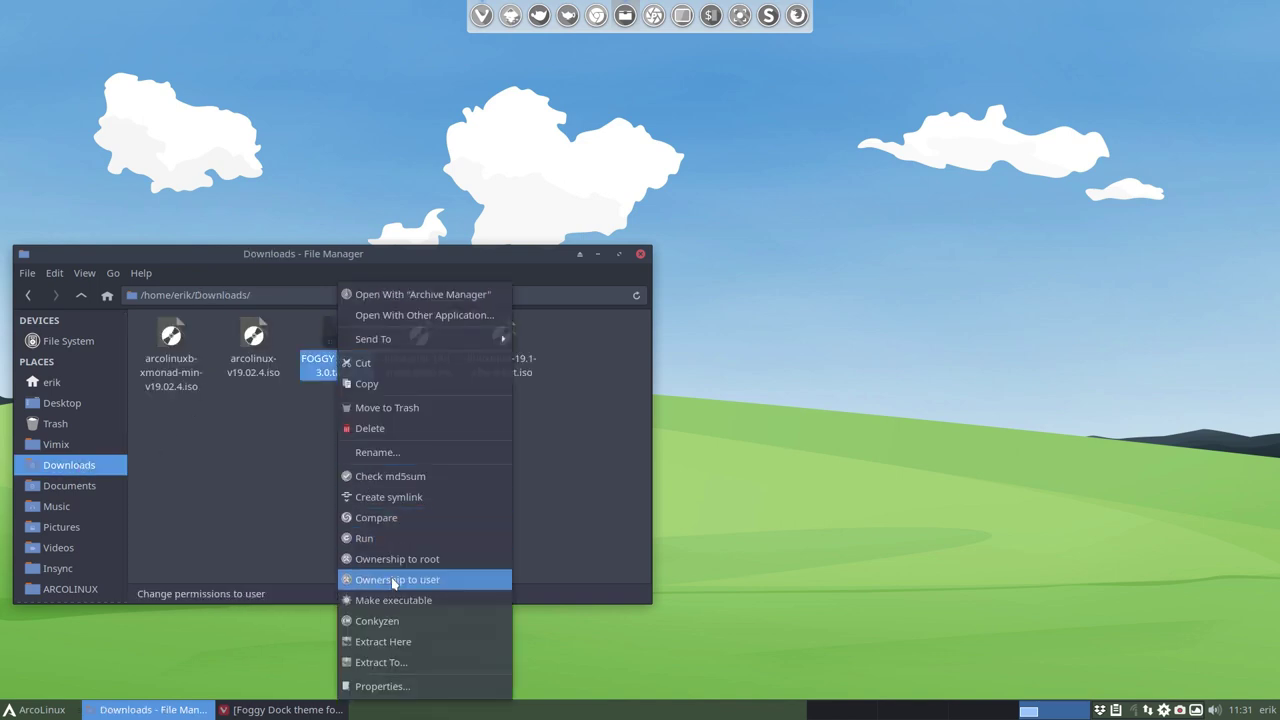
left_click(420, 645)
double_click(171, 340)
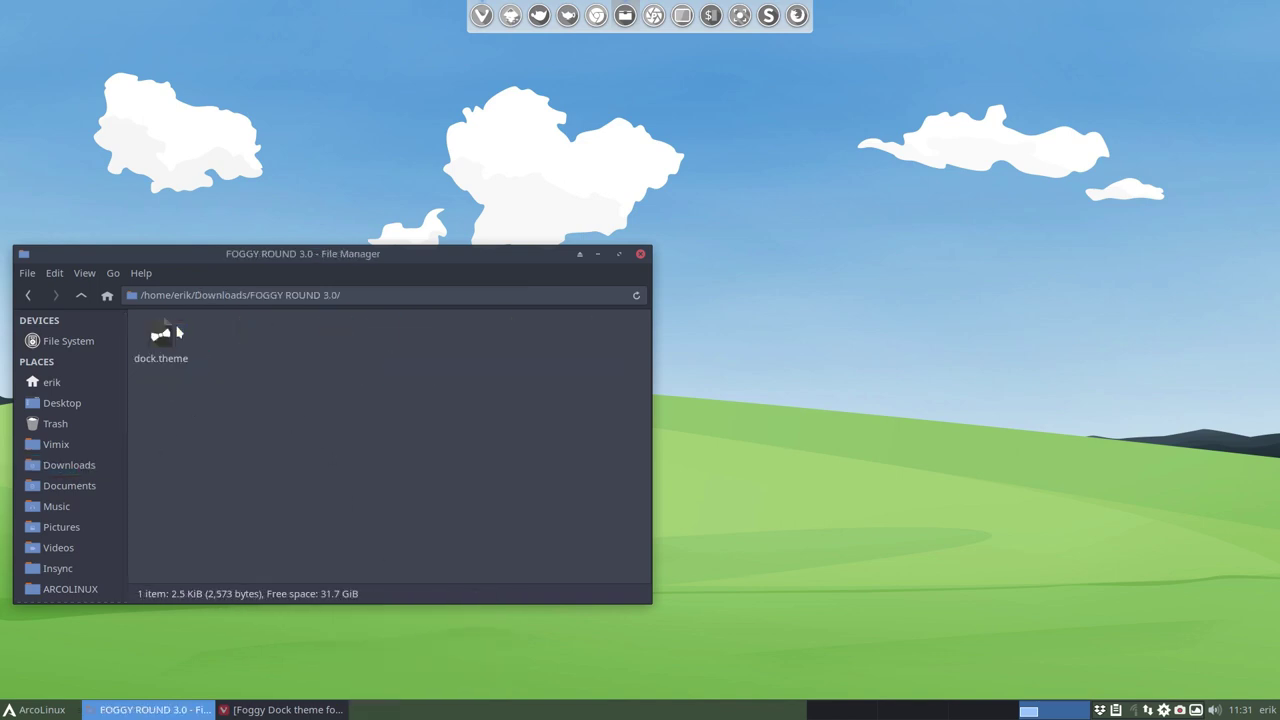
Step: Move the extracted FOGGY ROUND 3.0 folder from Downloads into the personal .local/share/plank/themes folder
left_click(82, 295)
right_click(171, 350)
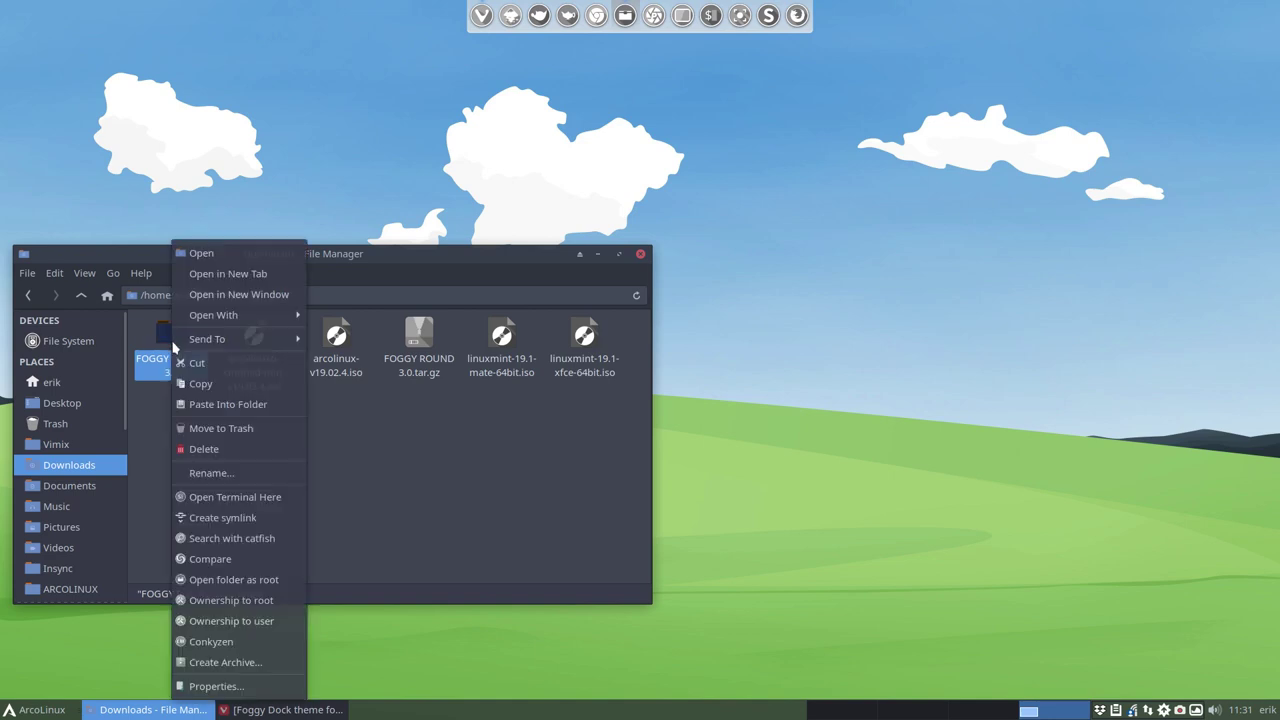
left_click(213, 364)
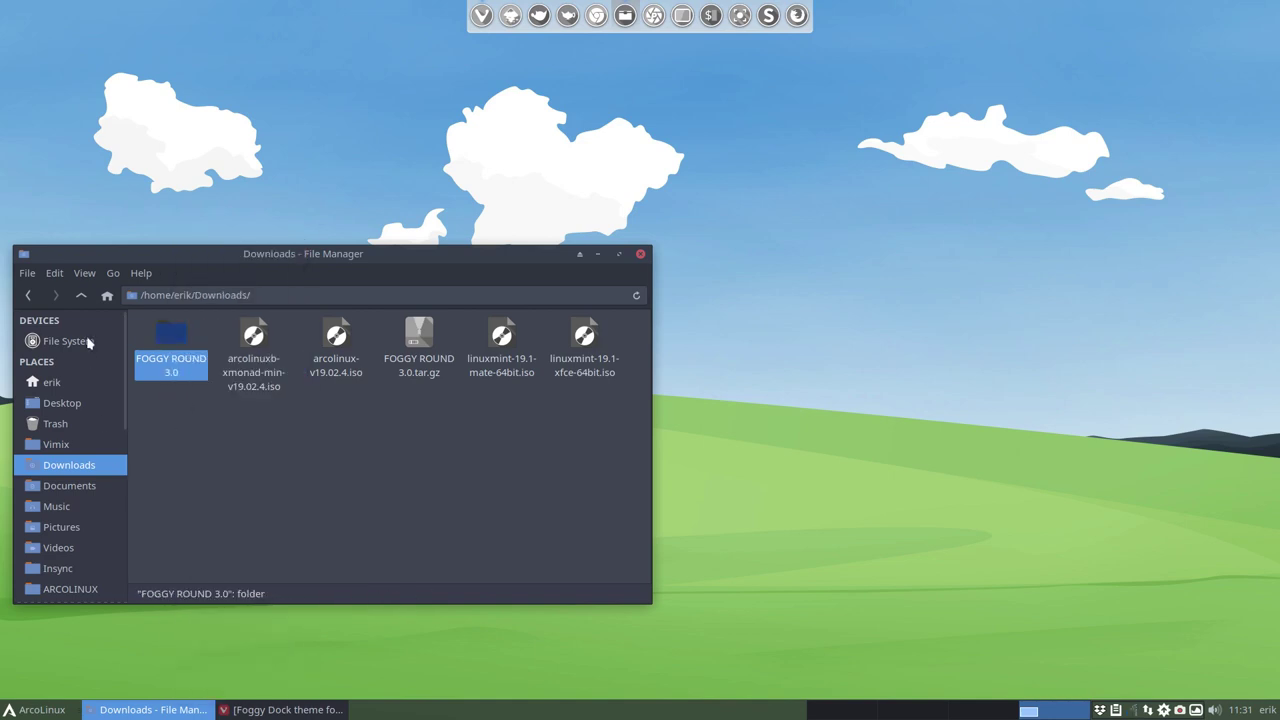
left_click(29, 297)
left_click(29, 297)
left_click(29, 297)
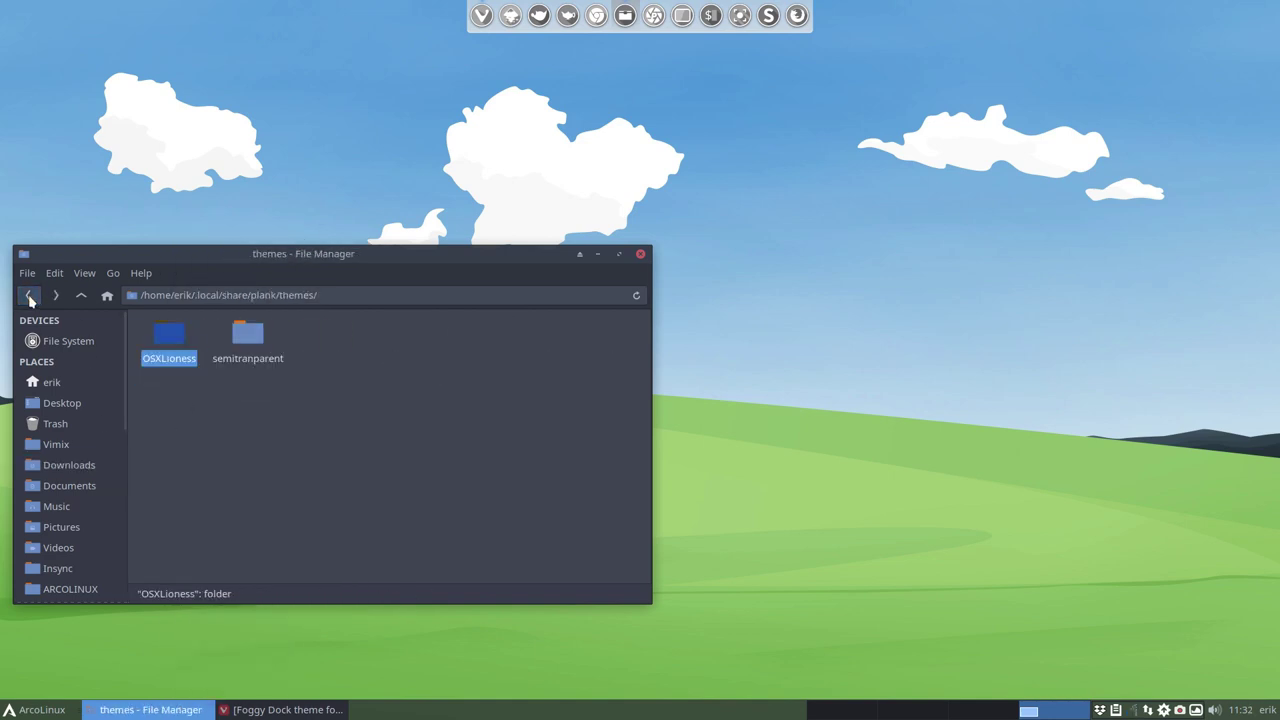
key("ctrl+v")
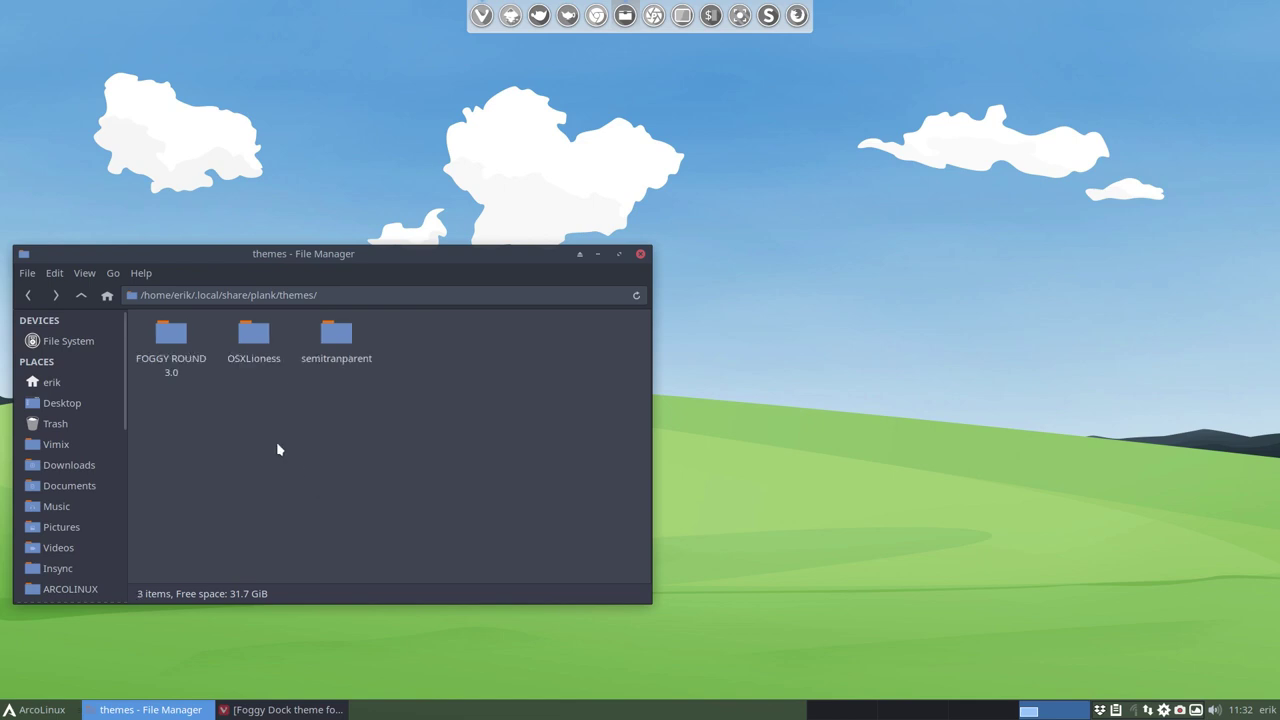
right_click(597, 15, "ctrl")
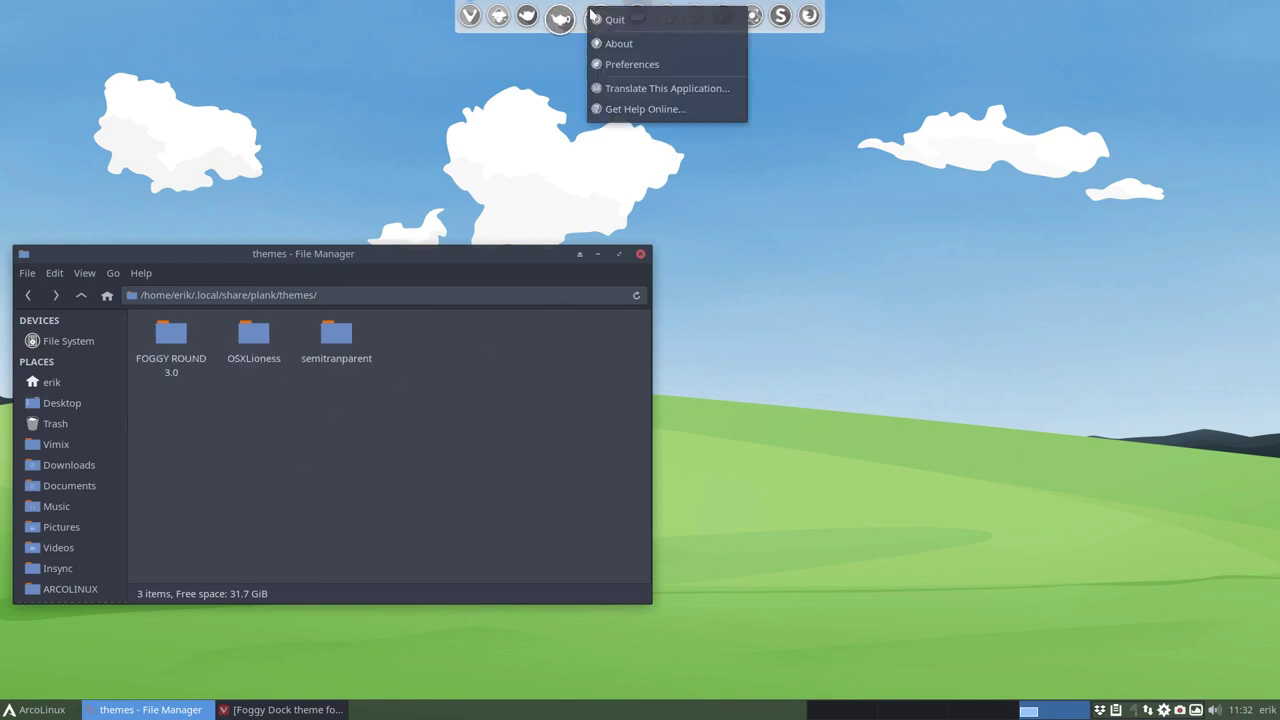
left_click(625, 63)
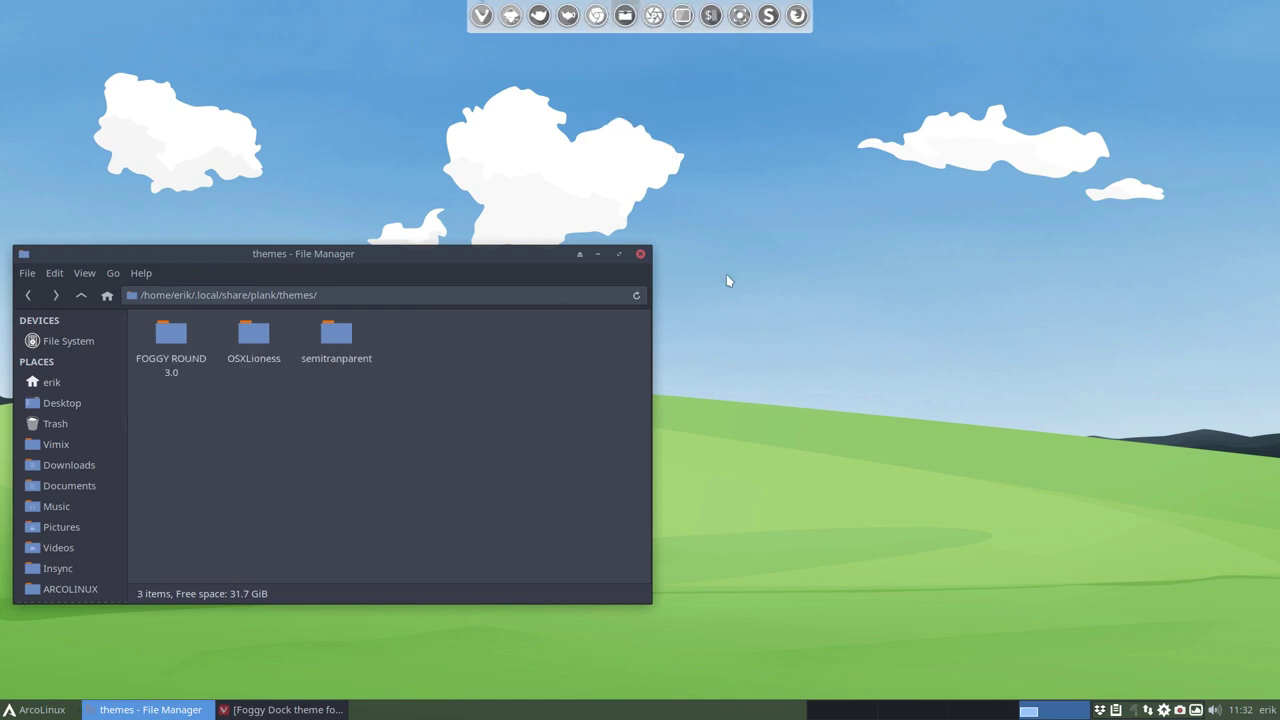
left_click_drag(949, 177, 903, 194)
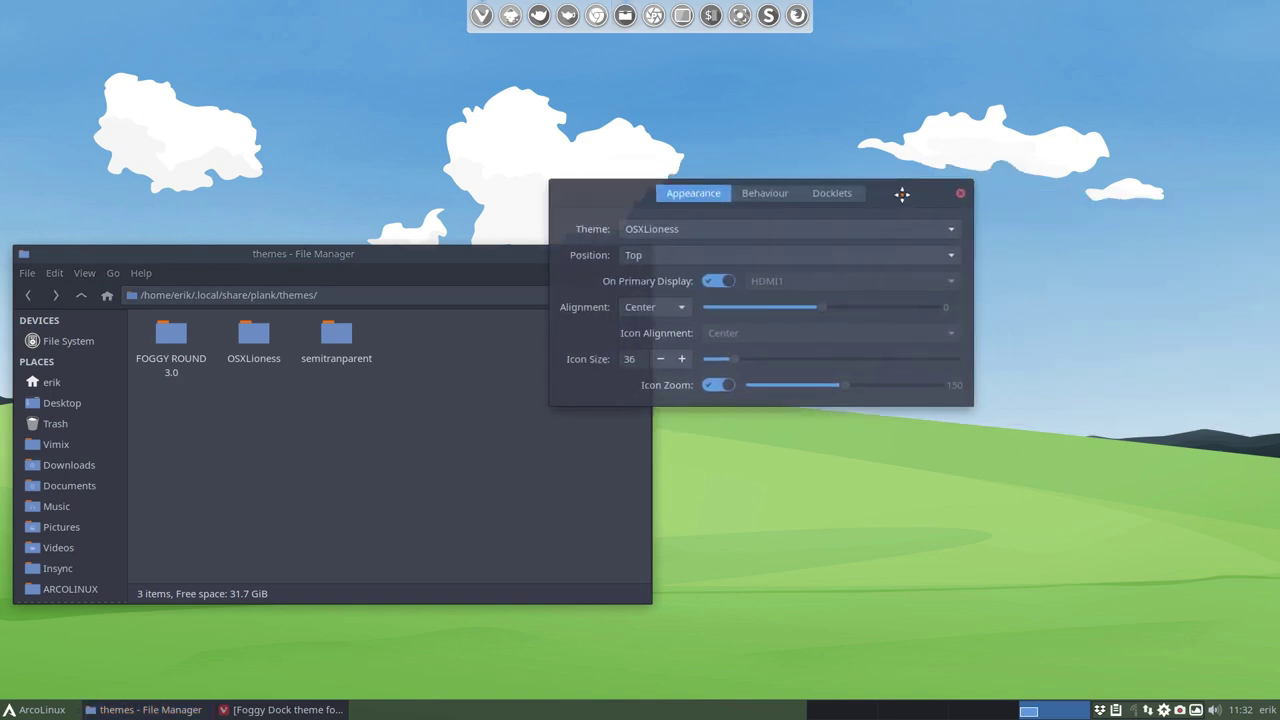
left_click(705, 230)
left_click(914, 190)
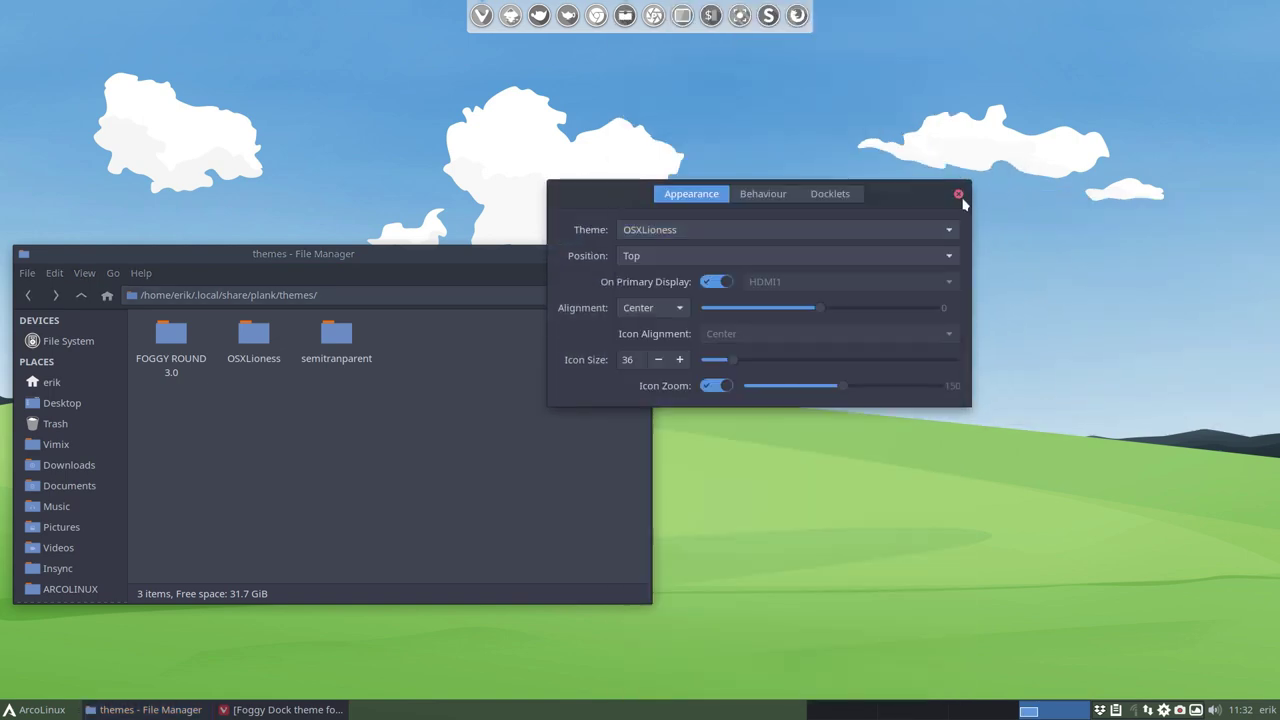
left_click(958, 194)
Step: Set the Plank theme to FOGGY ROUND 3.0 in the dock's preferences, and close the preferences and the file manager
right_click(653, 15, "ctrl")
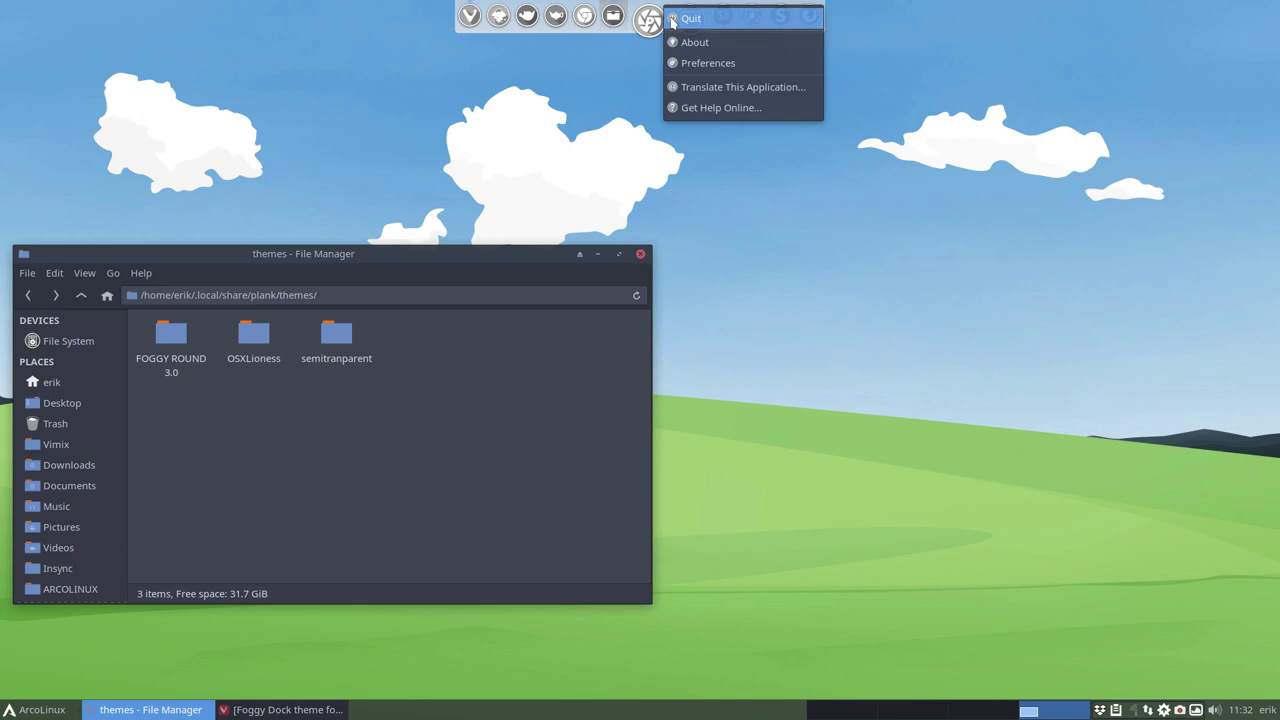
left_click(700, 60)
left_click(549, 284)
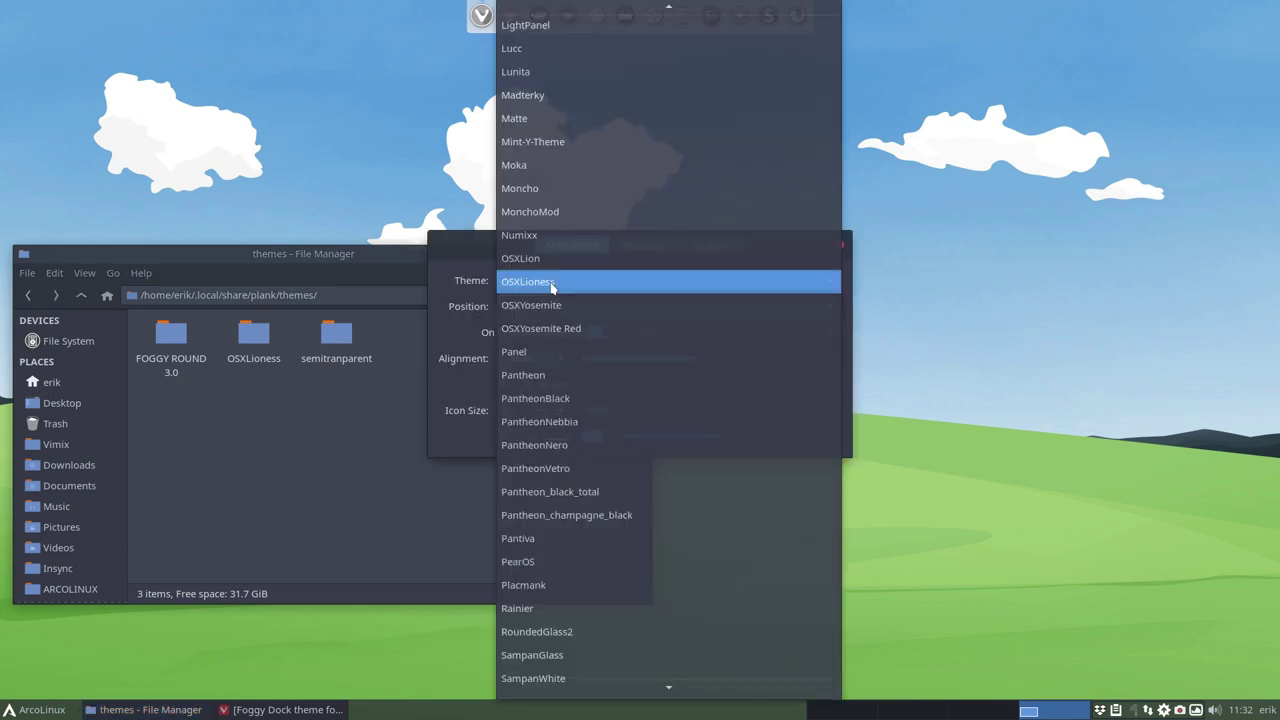
scroll(551, 287, "up", 10)
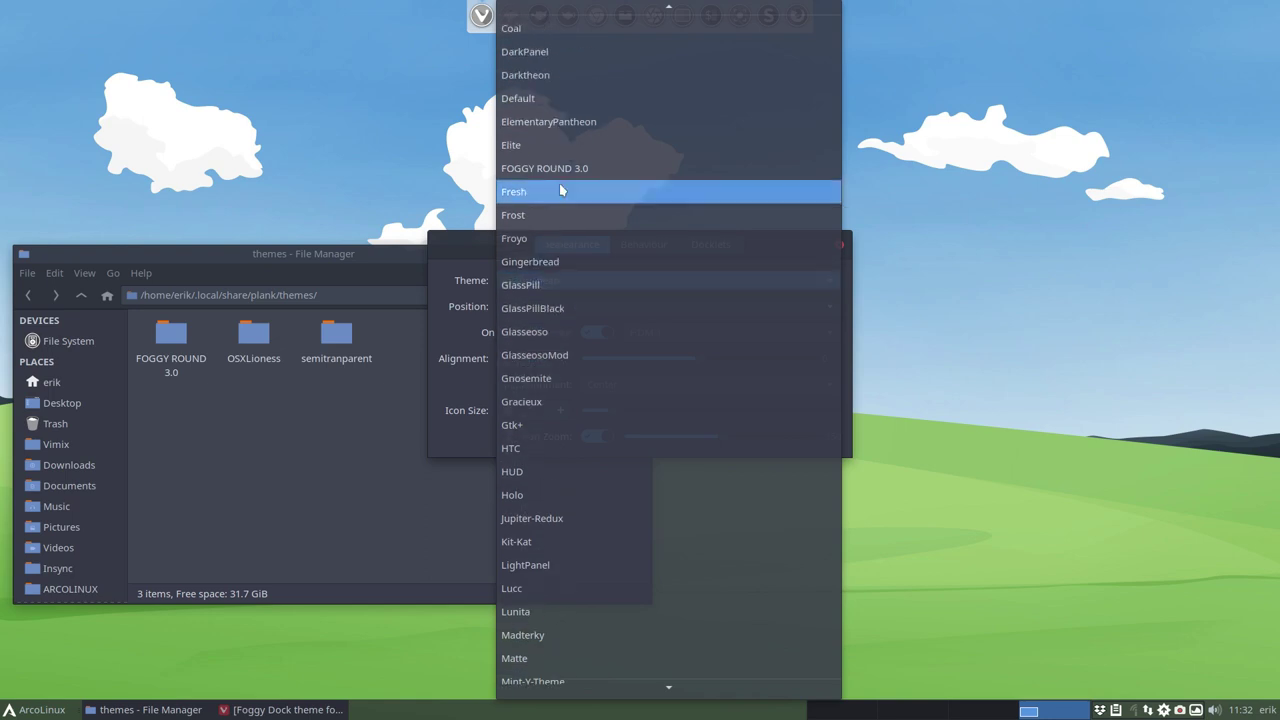
left_click(572, 175)
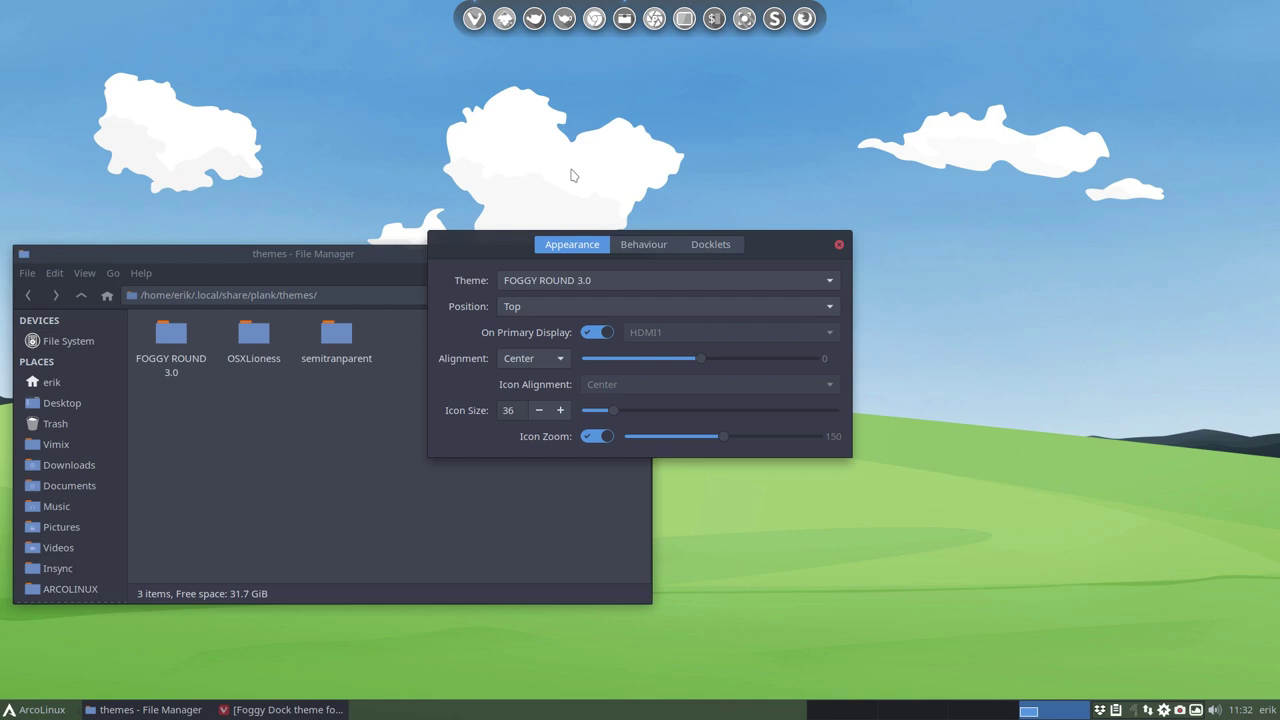
left_click(839, 245)
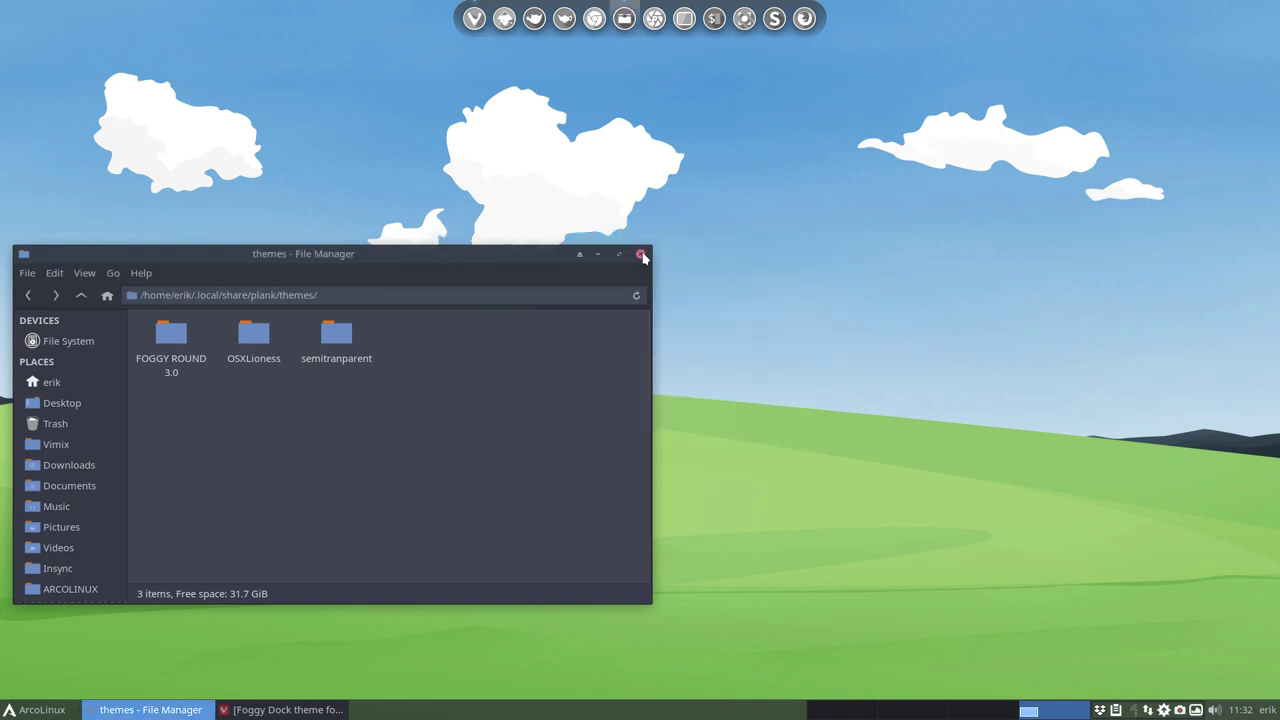
left_click(641, 254)
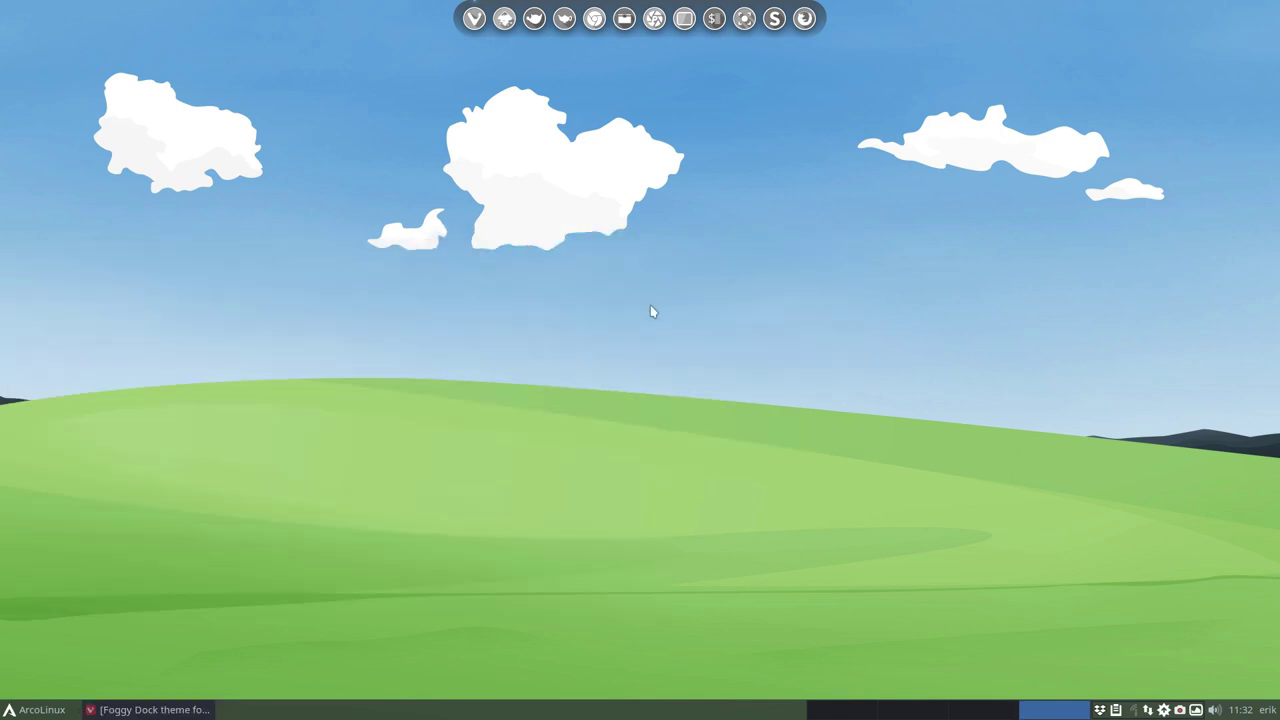